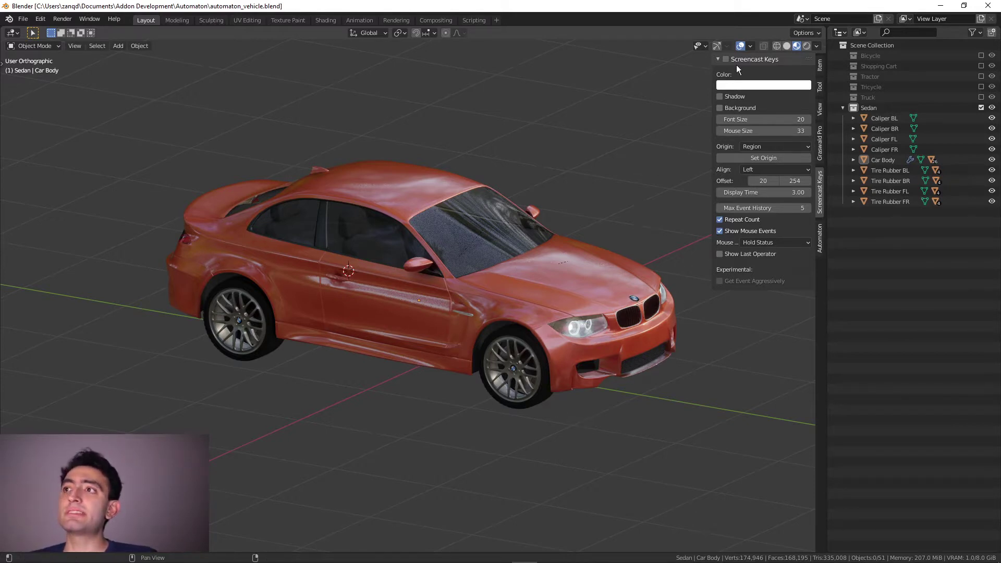
- Turn on the Screencast Keys overlay and show the Automaton add-on's vehicle settings
click(725, 57)
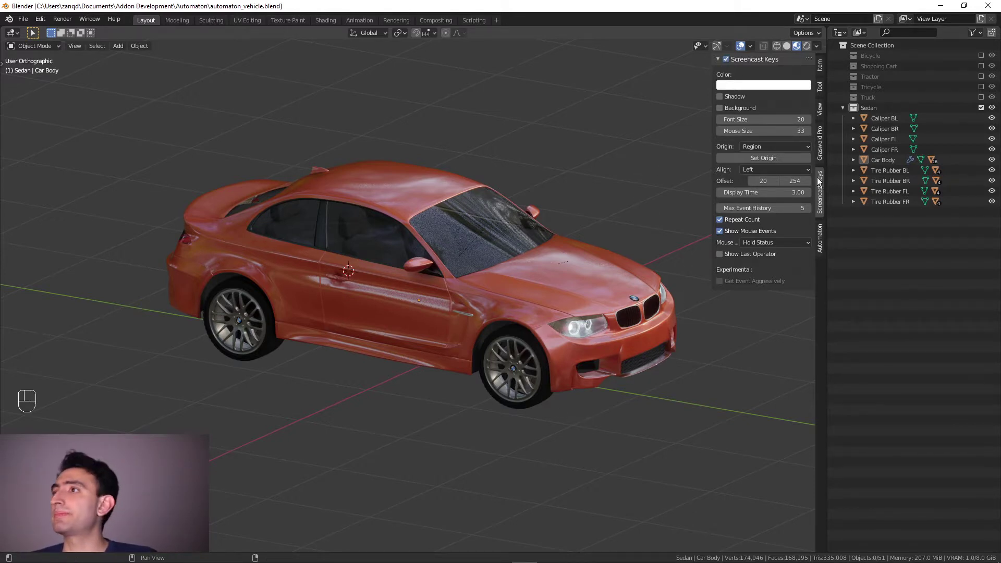
click(821, 237)
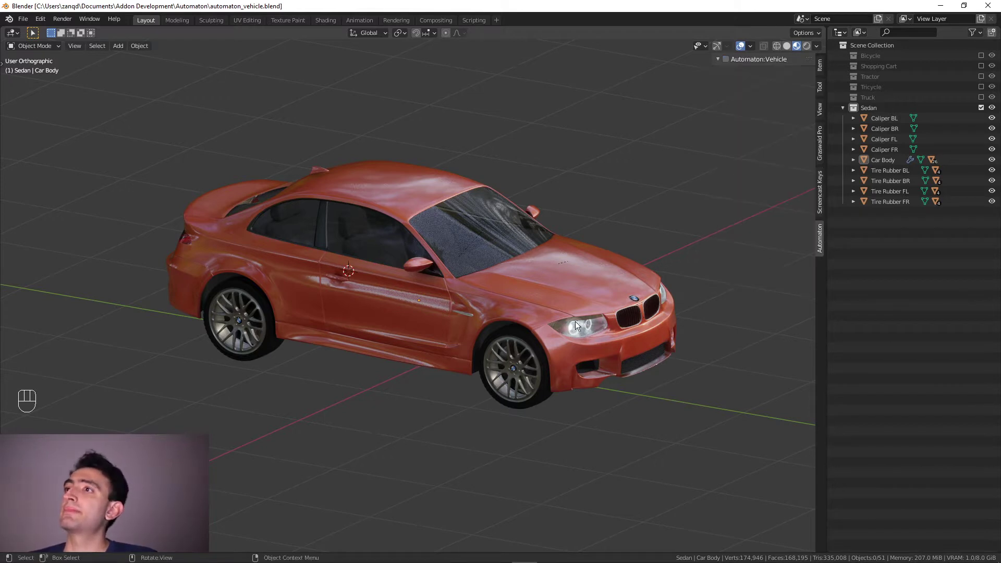
- Inspect the front-right tire and the car body of the sedan as separate objects, leaving nothing selected
click(540, 406)
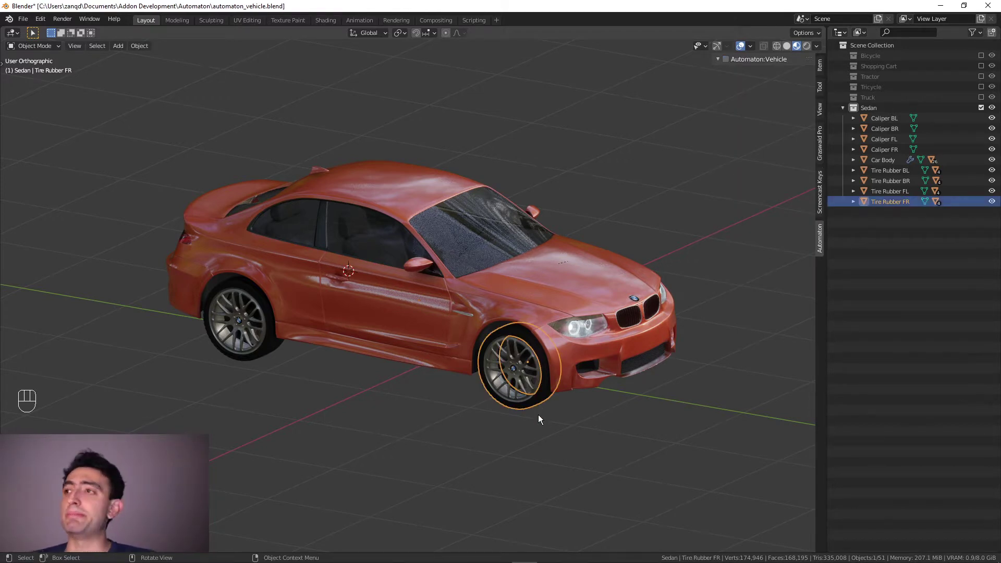
middle_drag(639, 421, 645, 441)
scroll(645, 442, up, 1)
click(442, 387)
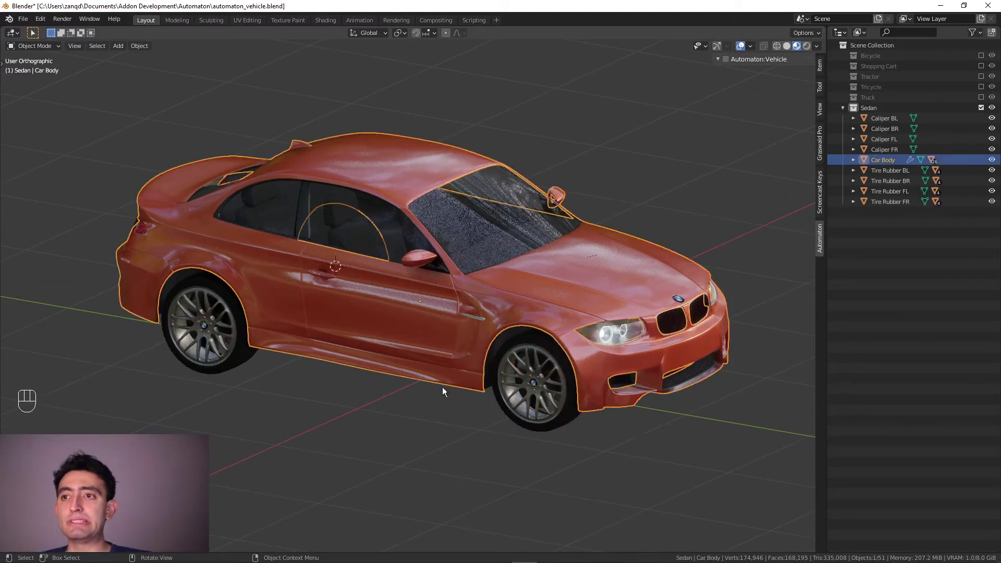
click(483, 425)
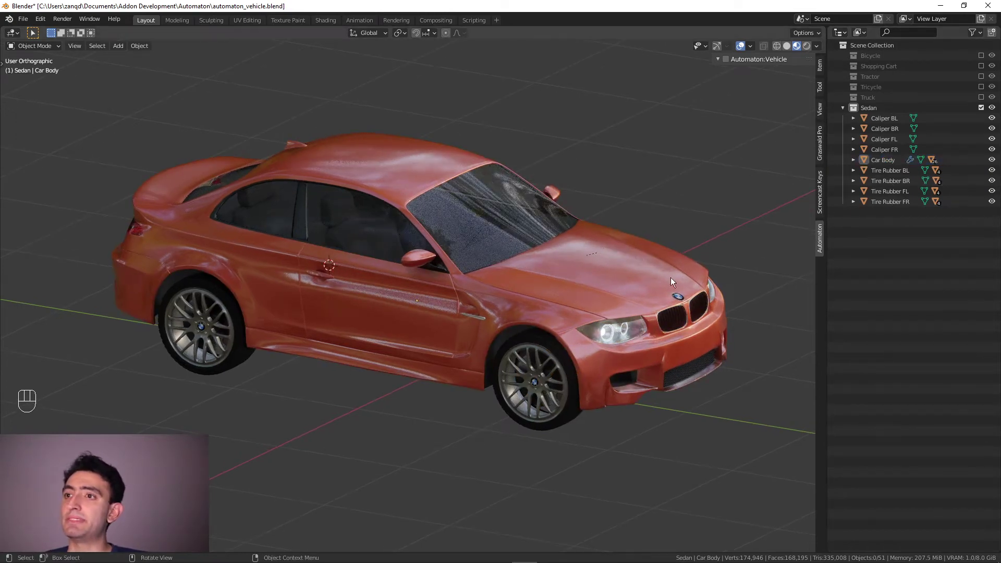
scroll(556, 401, down, 1)
scroll(558, 406, up, 2)
scroll(557, 406, down, 1)
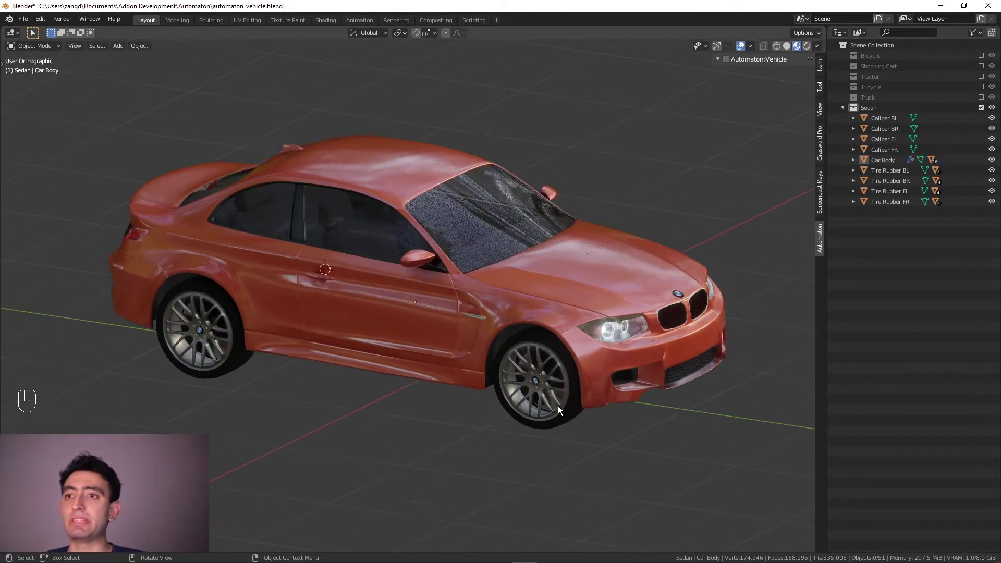
middle_drag(513, 411, 507, 412)
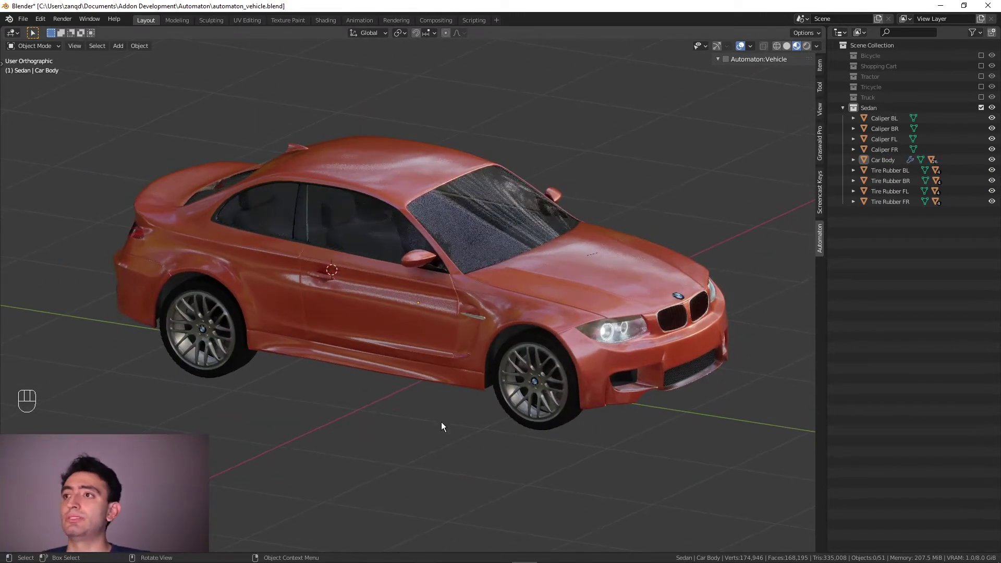
- Select the Car Body, frame it in the view, and review the child objects in its hierarchy
click(880, 116)
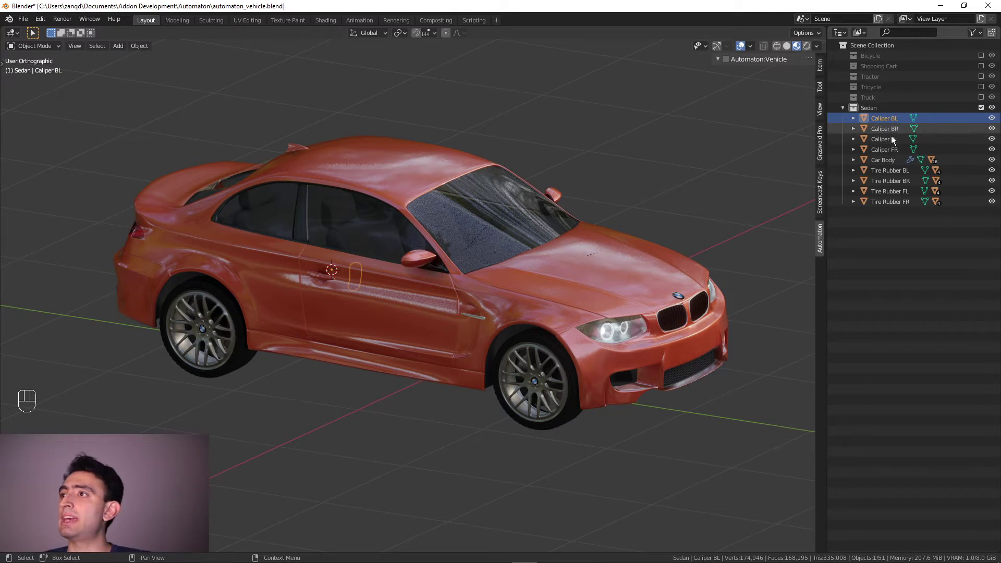
click(883, 160)
key(KP_Decimal)
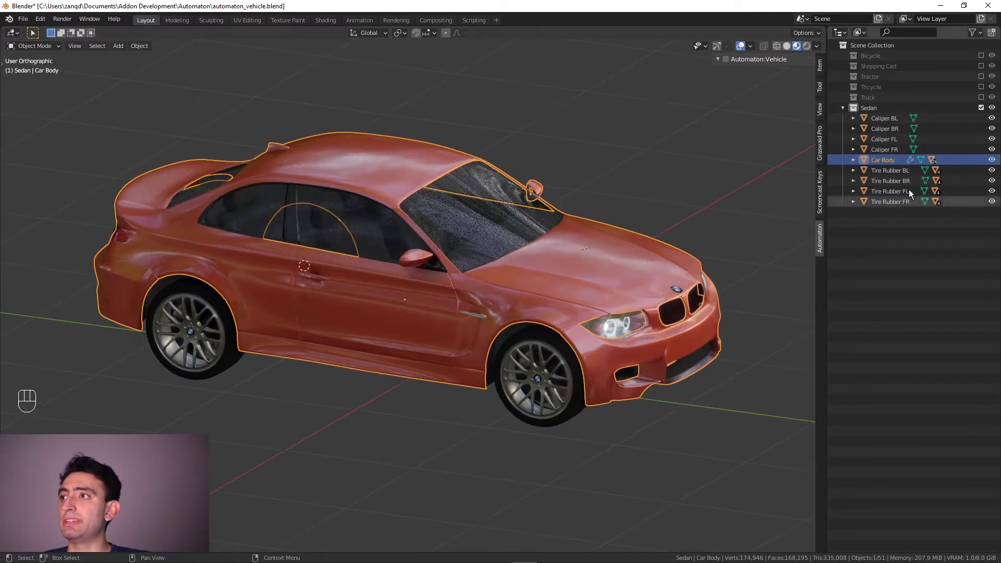
click(854, 161)
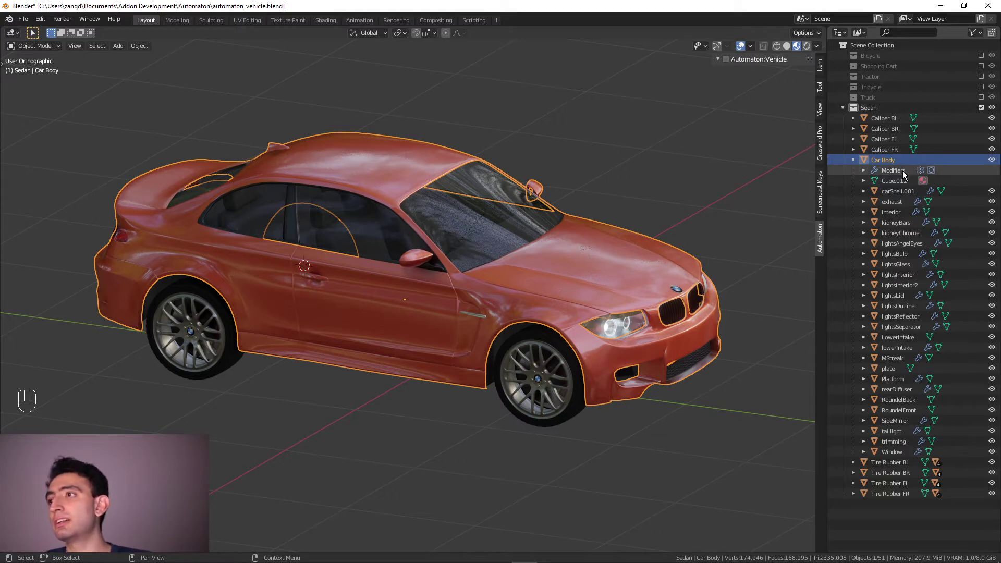
click(854, 161)
click(854, 160)
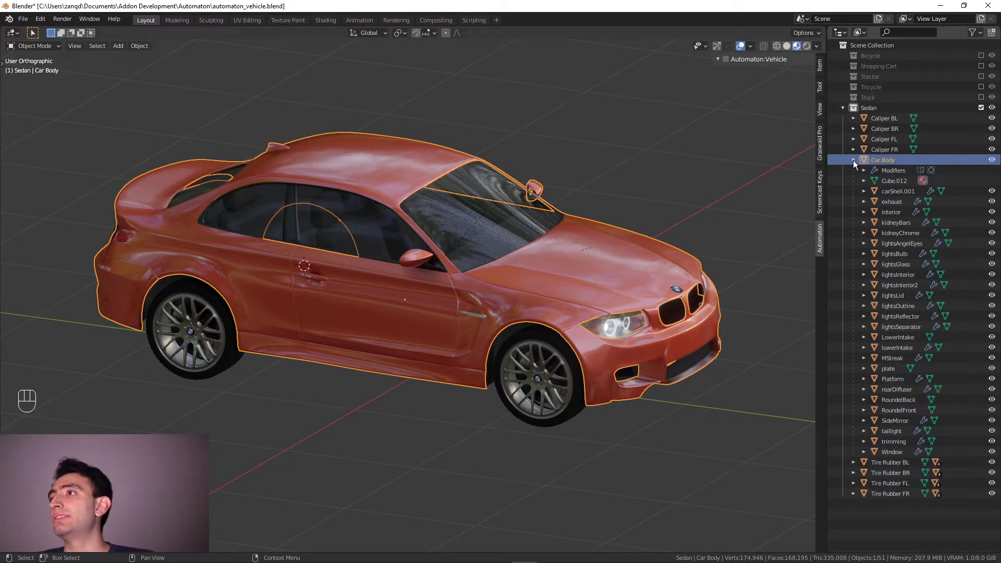
click(854, 160)
- Check the window object, and try moving the Car Body together with its parented parts before cancelling
scroll(421, 362, up, 1)
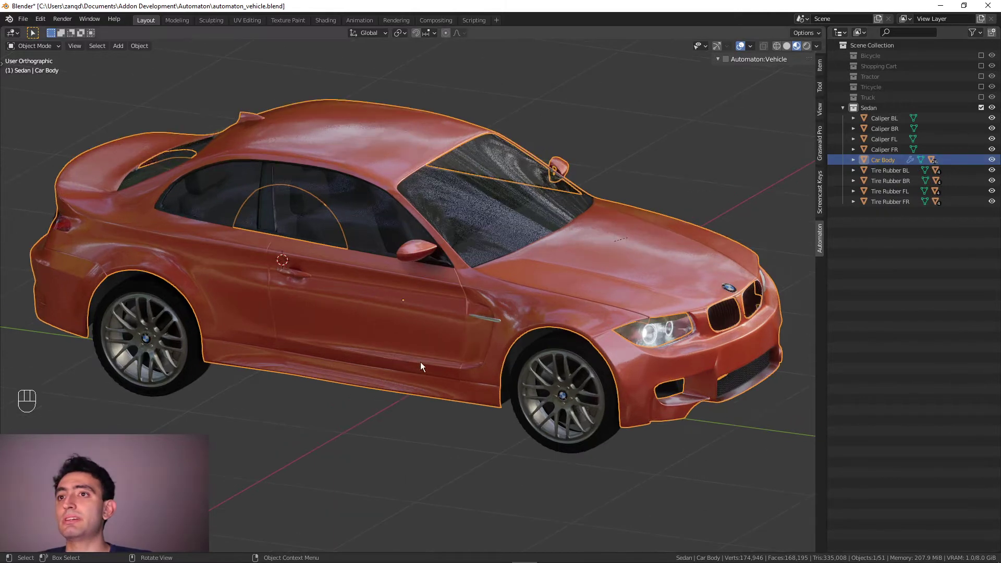
click(680, 346)
middle_drag(711, 373, 694, 363)
click(345, 225)
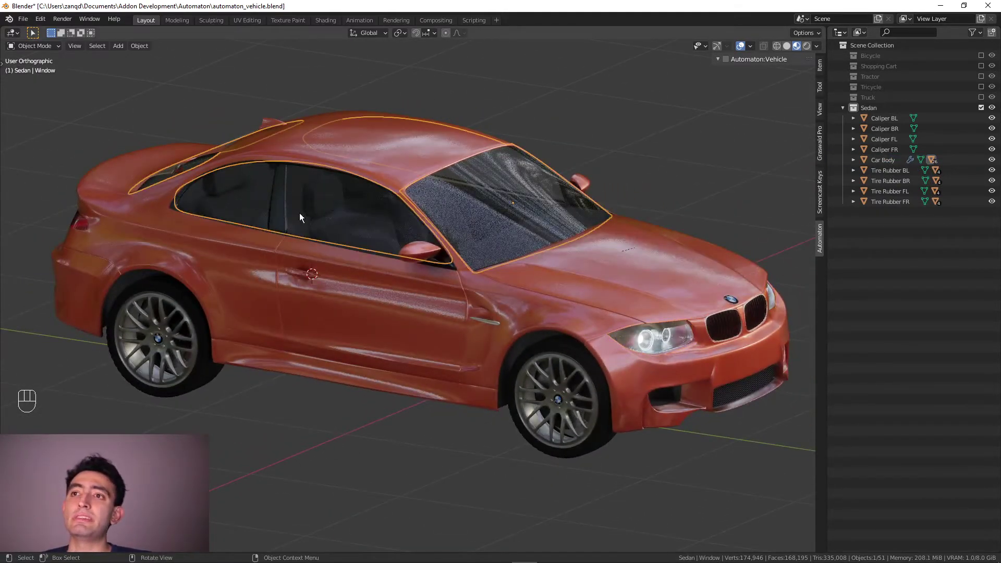
click(464, 399)
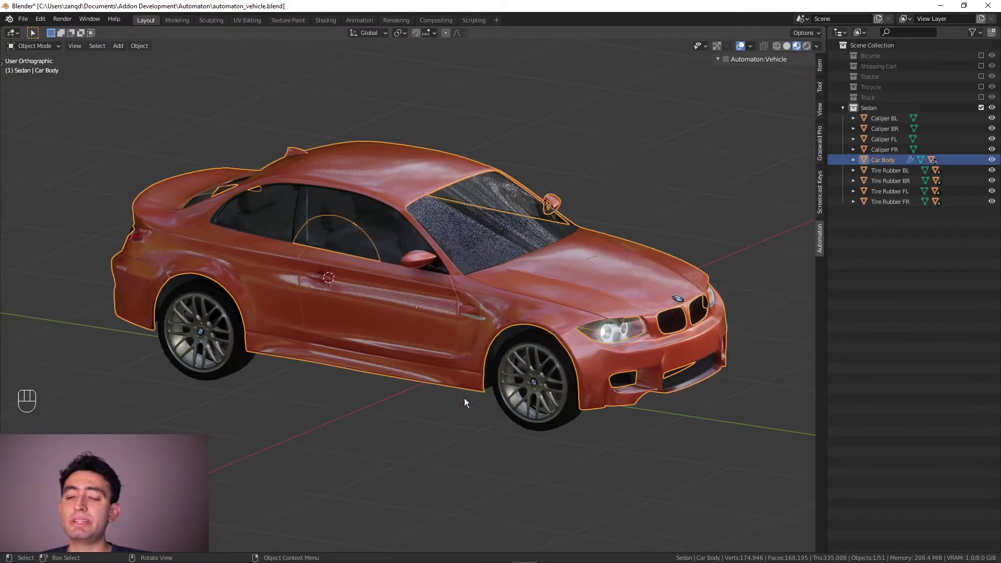
key(g)
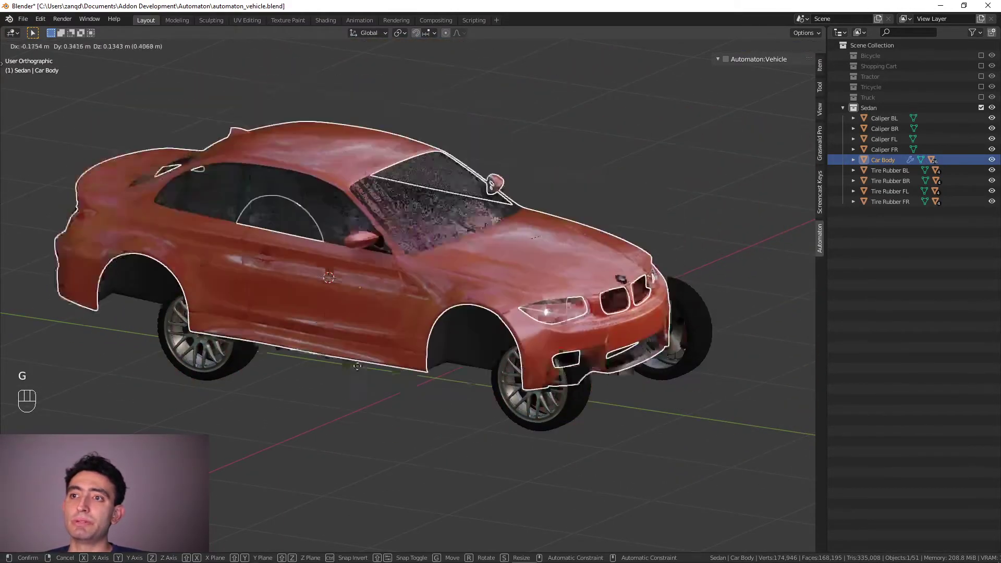
right_click(540, 386)
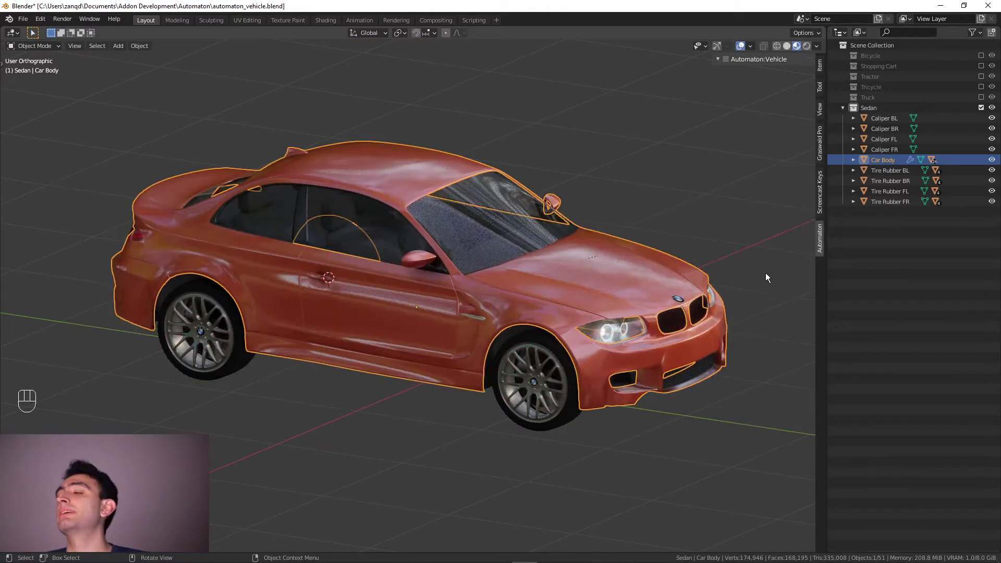
- Frame the Tire Rubber FR object and try moving it, cancelling the move
click(540, 431)
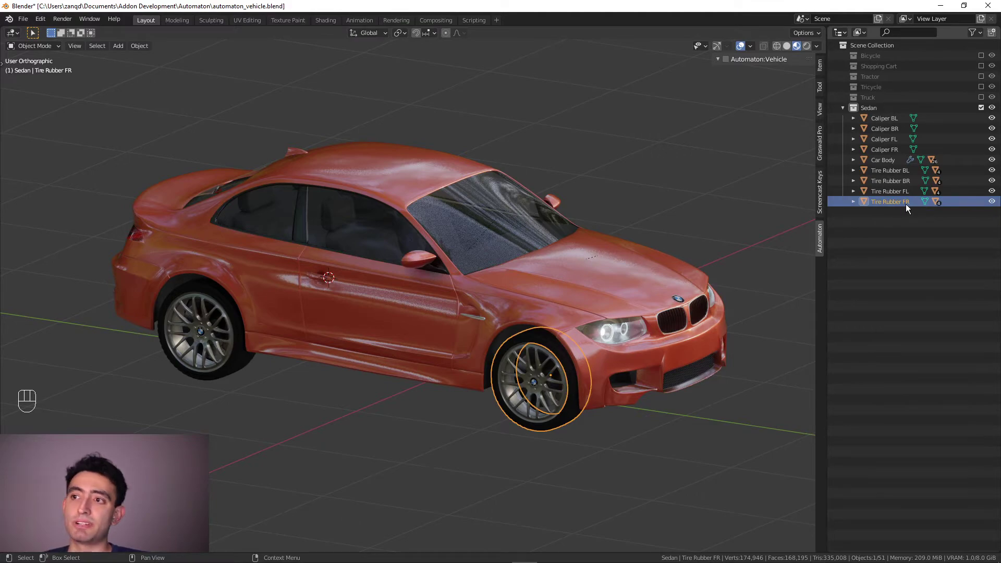
key(KP_Decimal)
scroll(616, 418, down, 2)
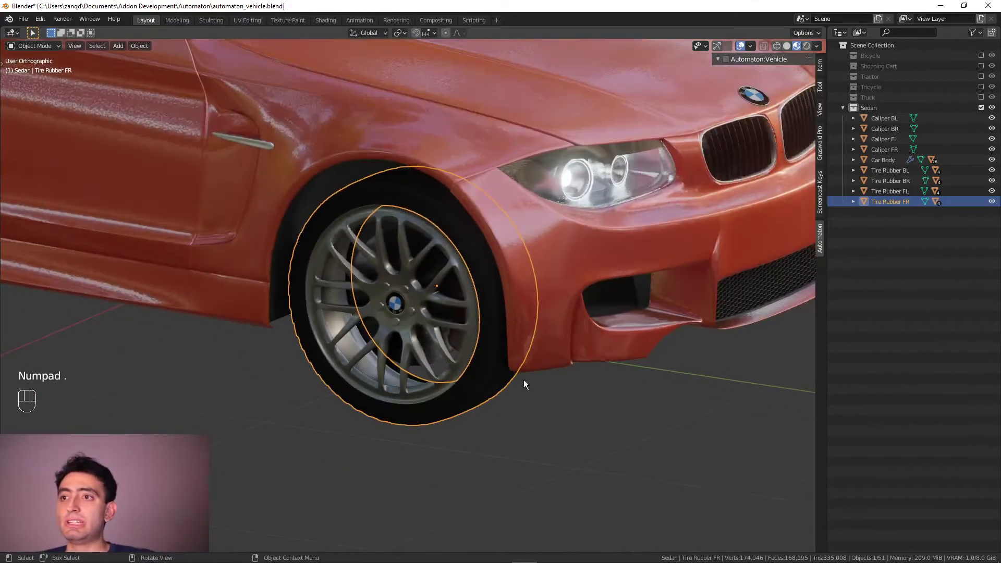
middle_drag(474, 372, 483, 365)
scroll(482, 370, up, 3)
key(g)
right_click(614, 393)
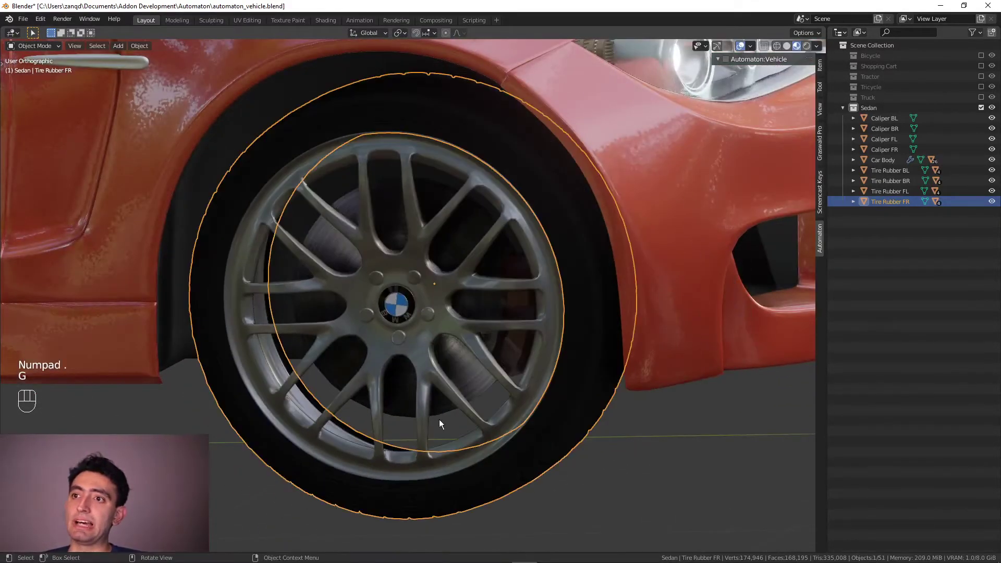
- Check the front-right tire rim and try moving the brake assembly behind it, cancelling the move and clearing the selection
click(383, 346)
middle_drag(400, 342, 385, 336)
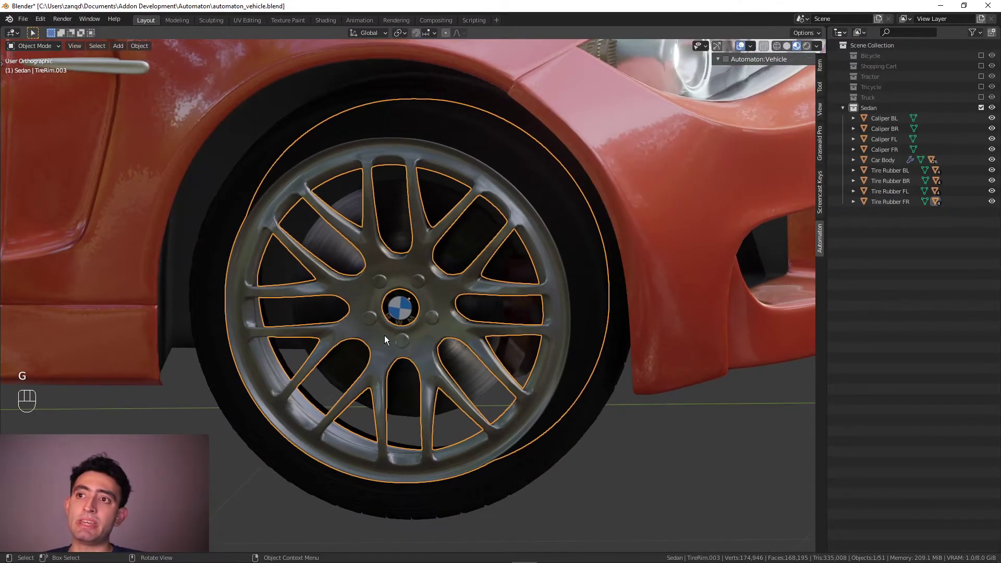
click(330, 308)
key(g)
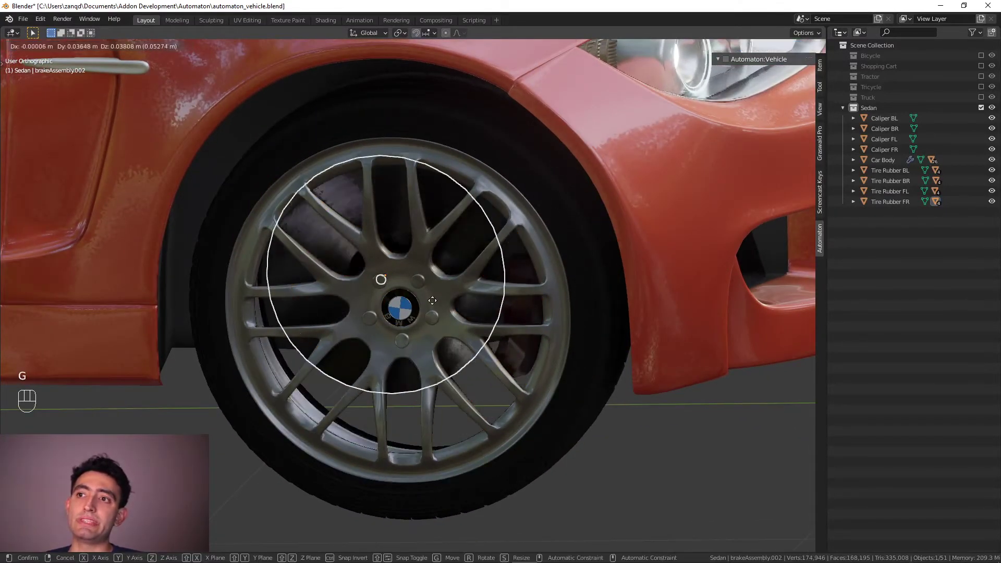
right_click(544, 338)
scroll(544, 338, down, 2)
middle_drag(544, 338, 477, 360)
scroll(553, 361, up, 2)
scroll(491, 350, down, 1)
scroll(561, 362, down, 1)
click(619, 454)
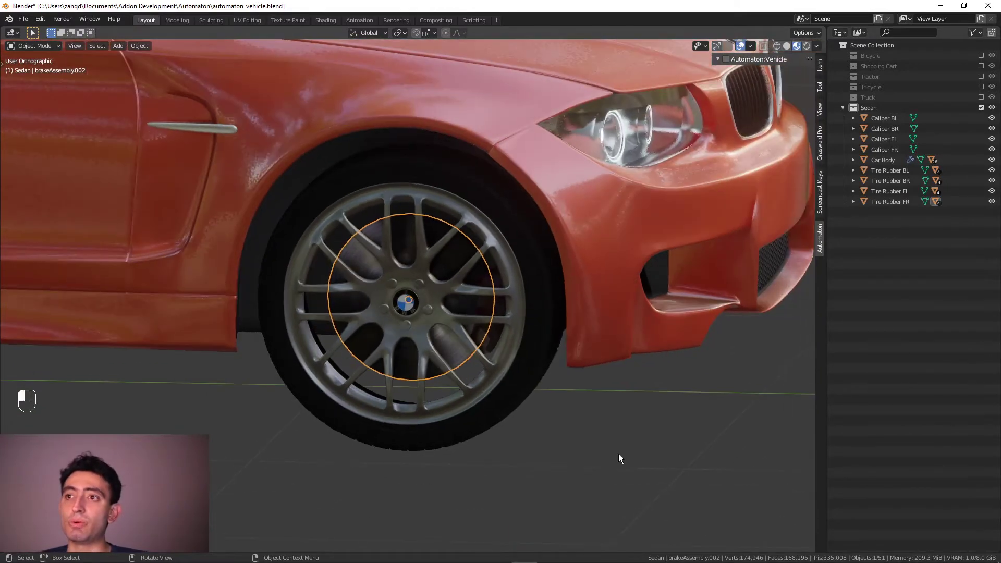
- Examine the brake caliper behind the front-right rim as a separate object, and deselect it
middle_drag(619, 417, 618, 402)
scroll(514, 383, up, 4)
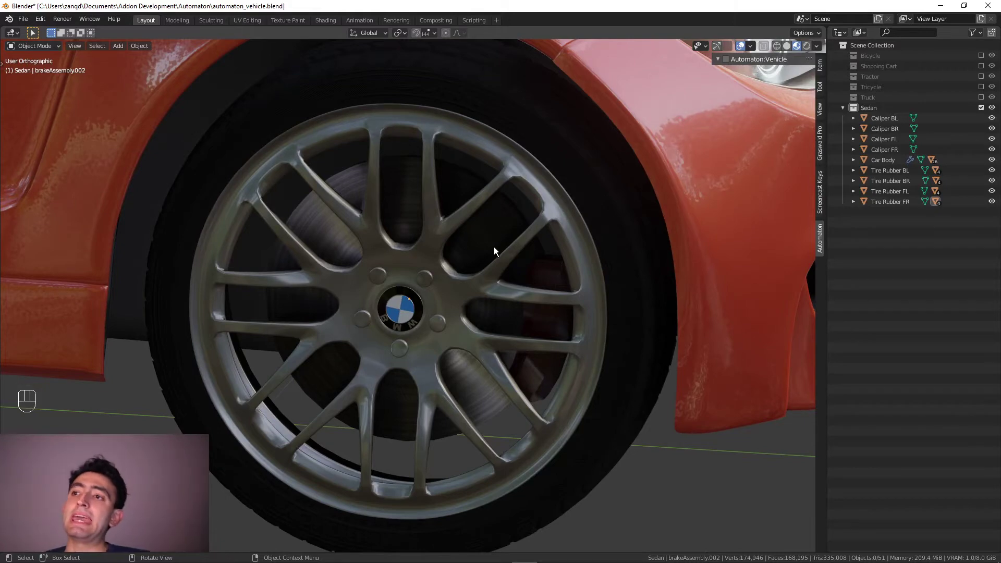
click(551, 280)
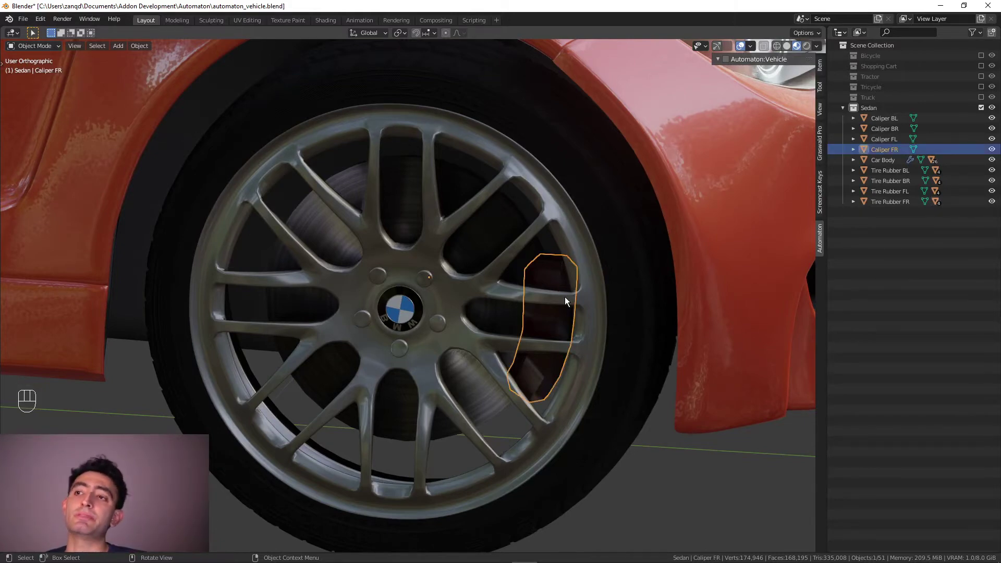
middle_drag(544, 327, 602, 359)
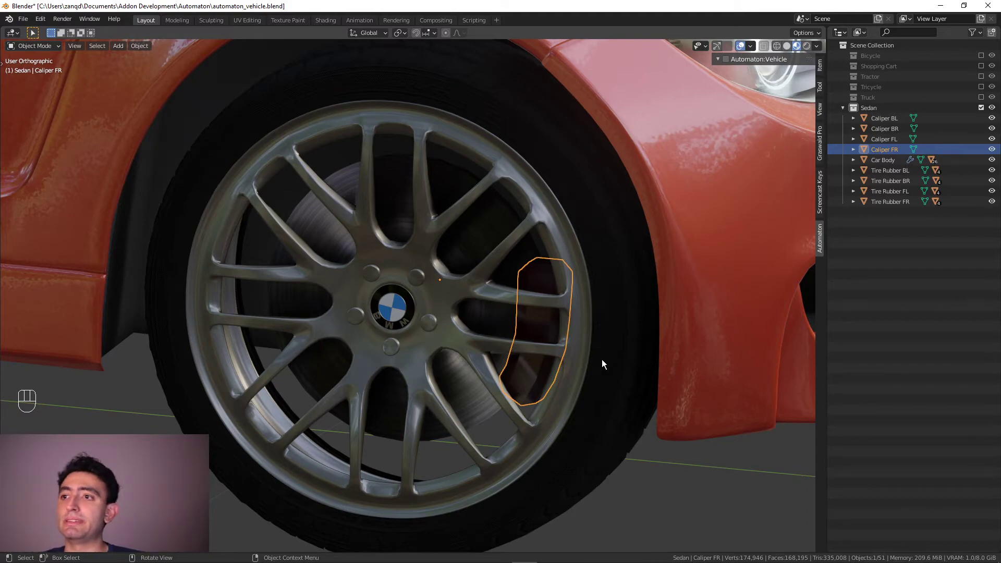
scroll(631, 448, down, 2)
click(608, 462)
scroll(606, 463, down, 3)
middle_drag(605, 463, 476, 402)
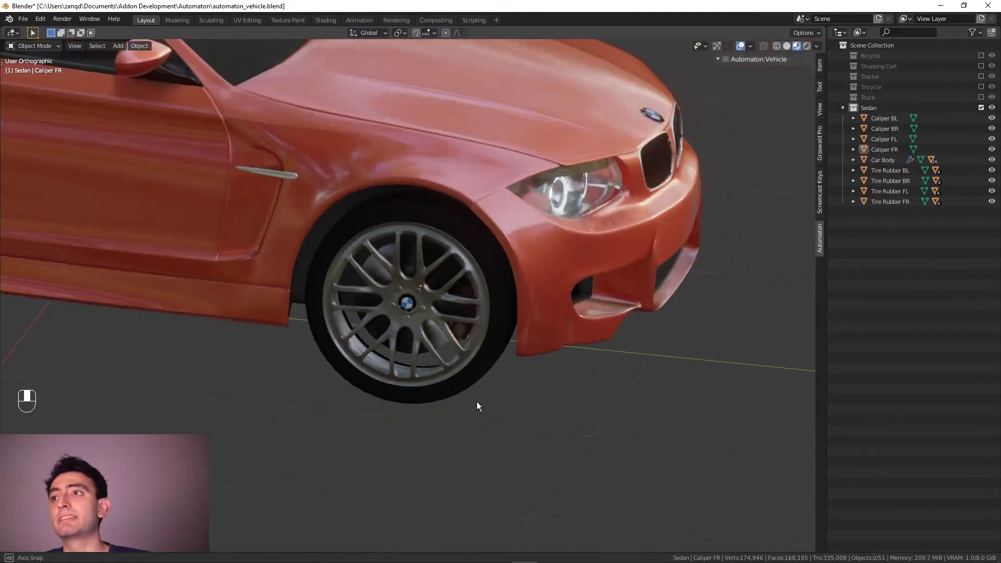
- Select Caliper FR from the object list and frame it to examine its placement inside the front-right wheel
scroll(531, 426, up, 3)
scroll(530, 434, down, 2)
scroll(510, 439, down, 2)
scroll(510, 439, up, 3)
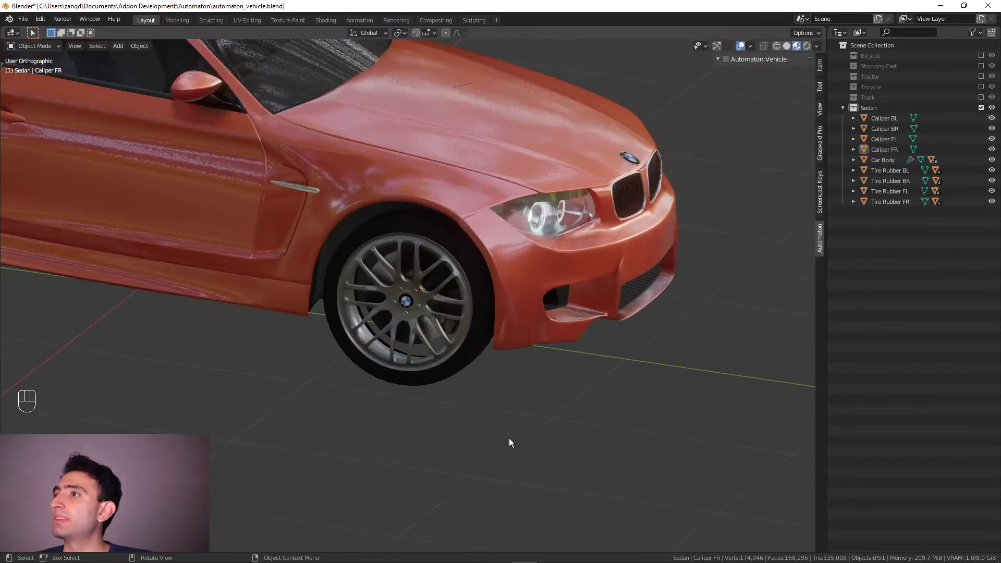
middle_drag(509, 438, 540, 407)
scroll(541, 407, up, 2)
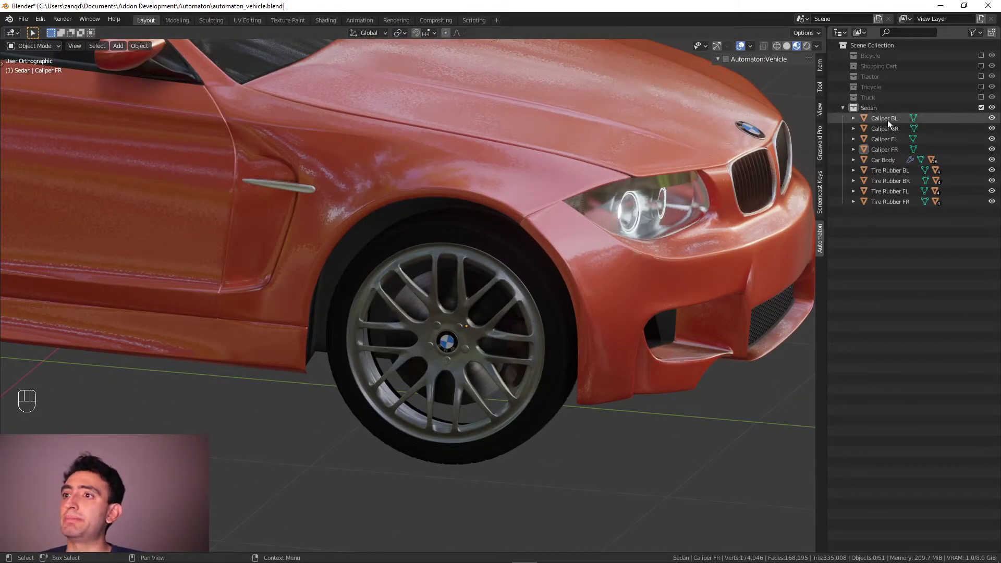
click(890, 152)
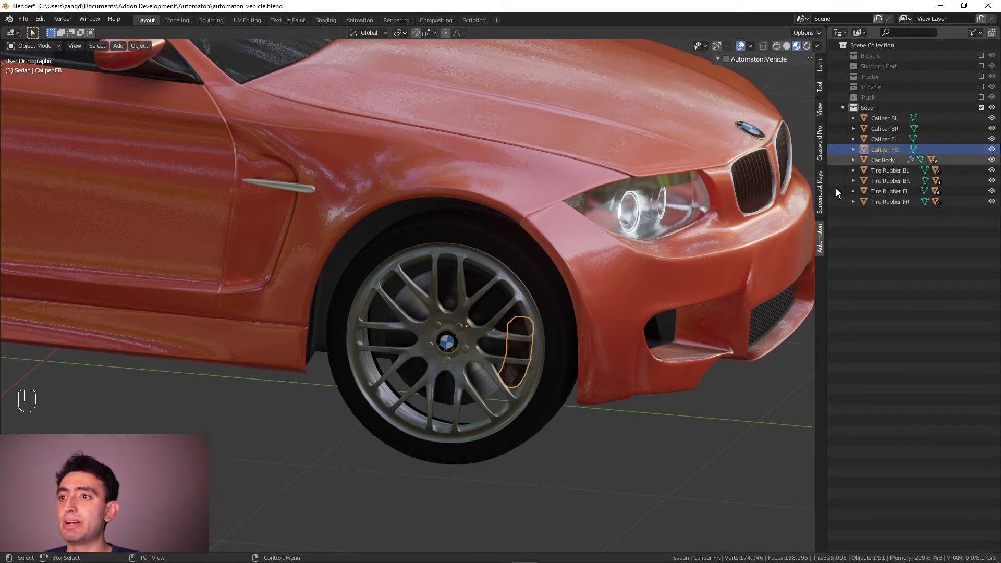
middle_drag(523, 416, 513, 412)
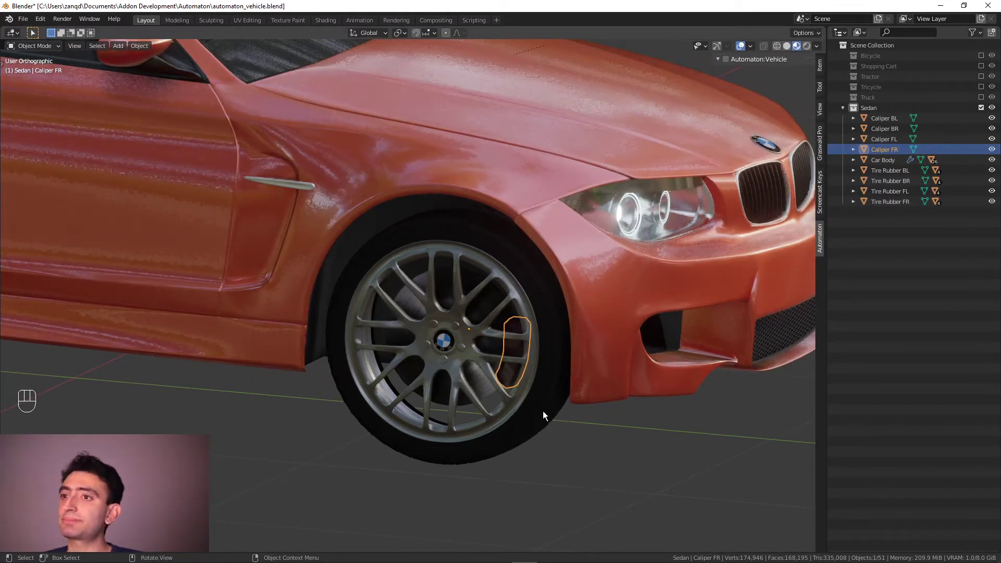
middle_drag(476, 345, 545, 344)
key(KP_Decimal)
scroll(538, 394, down, 6)
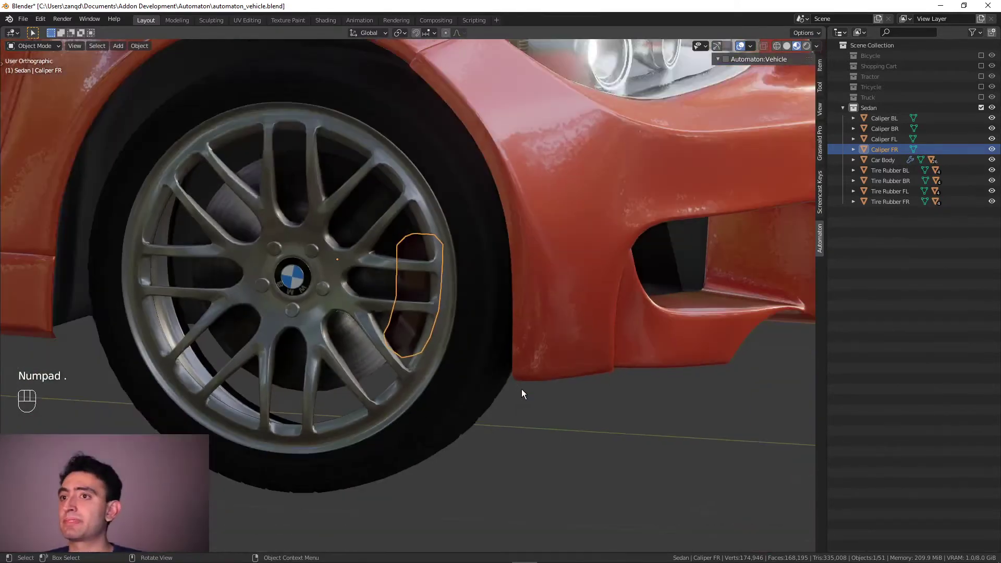
middle_drag(522, 388, 550, 378)
middle_drag(384, 372, 364, 354)
- Select the Tire Rubber FR object and display its transform properties to check its rotation and scale
click(457, 411)
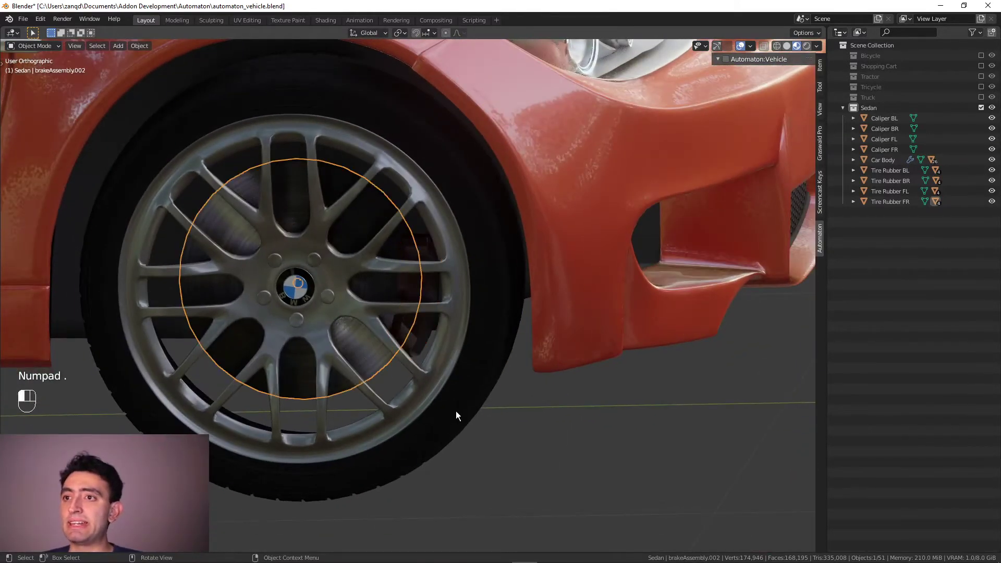
key(n)
key(n)
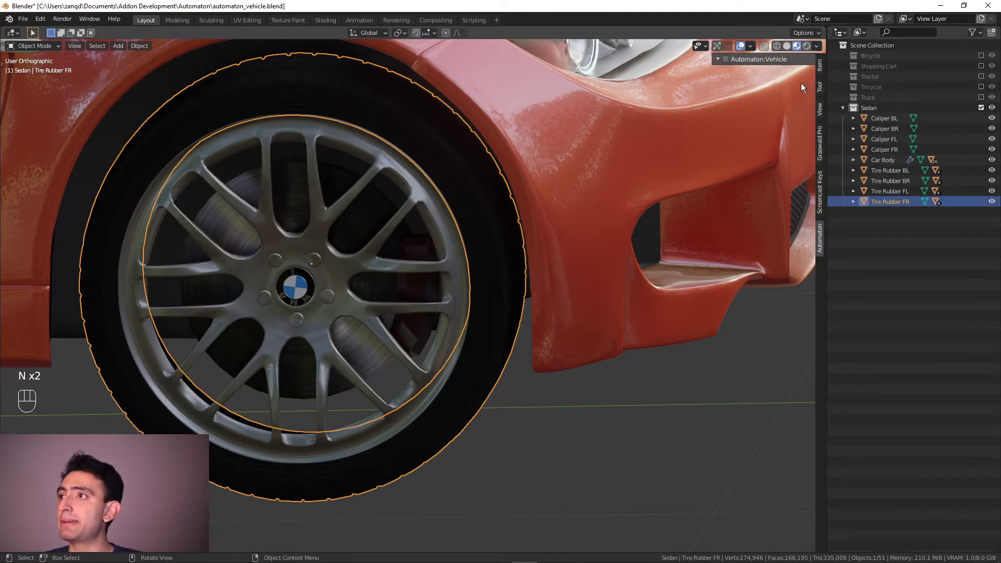
click(820, 66)
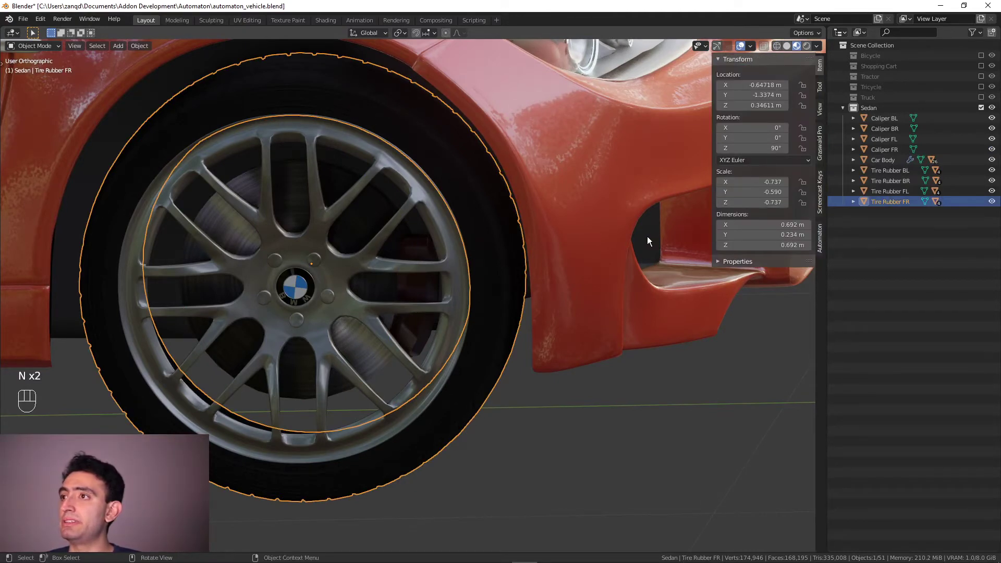
middle_drag(647, 236, 634, 237)
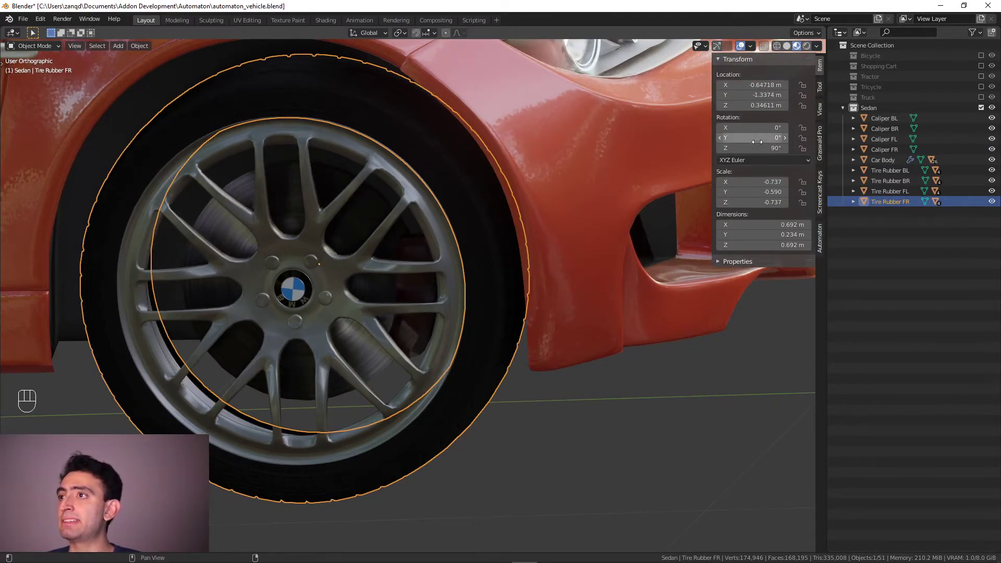
- Try changing the rotation values of the front-right tire, cancelling each change
drag(757, 148, 794, 138)
key(Escape)
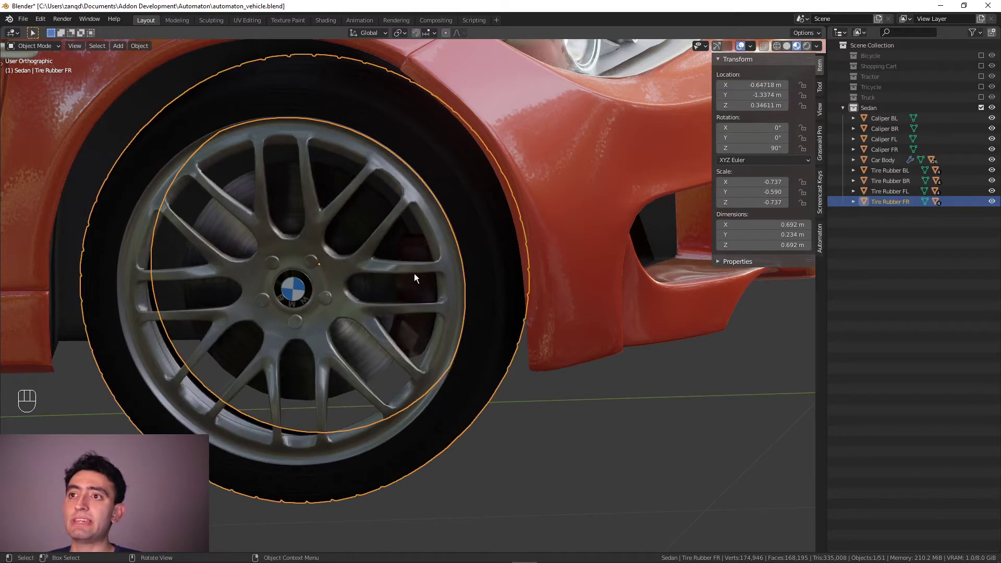
drag(761, 138, 736, 137)
key(Escape)
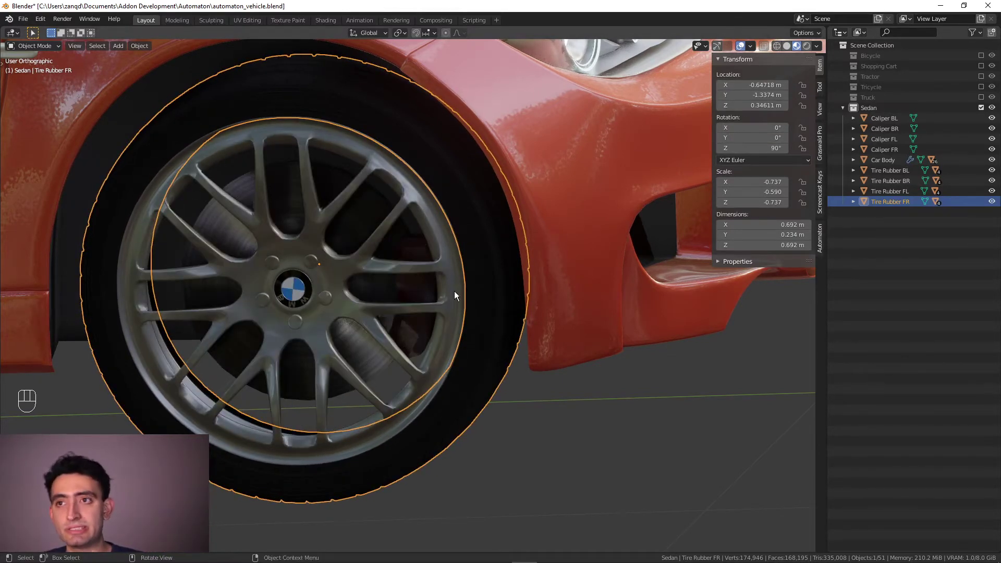
- Clear the selection and examine how the front-right wheel sits inside the wheel arch
scroll(455, 291, down, 4)
middle_drag(543, 323, 528, 362)
click(544, 373)
scroll(527, 360, up, 2)
scroll(522, 353, down, 2)
scroll(521, 351, up, 1)
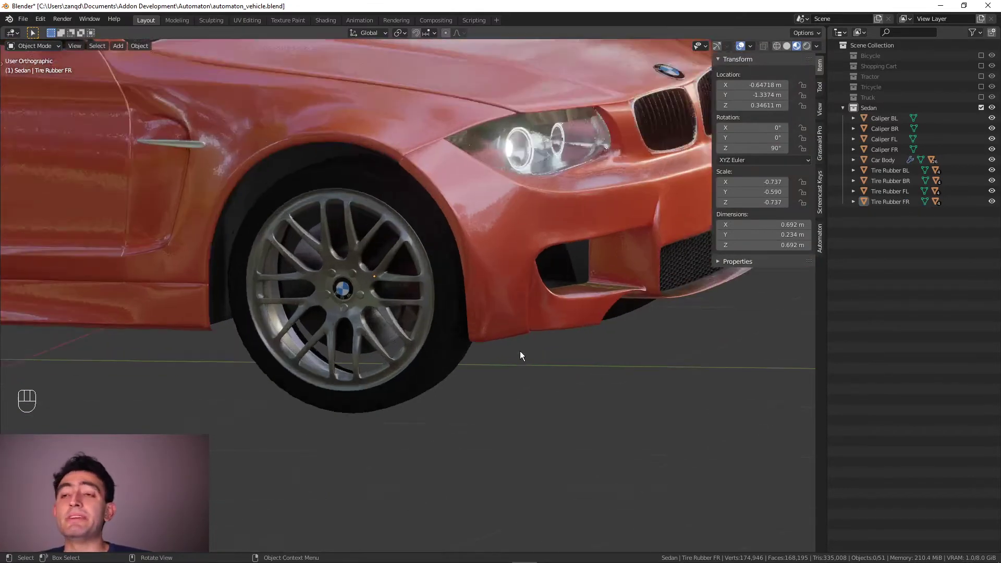
scroll(522, 350, up, 2)
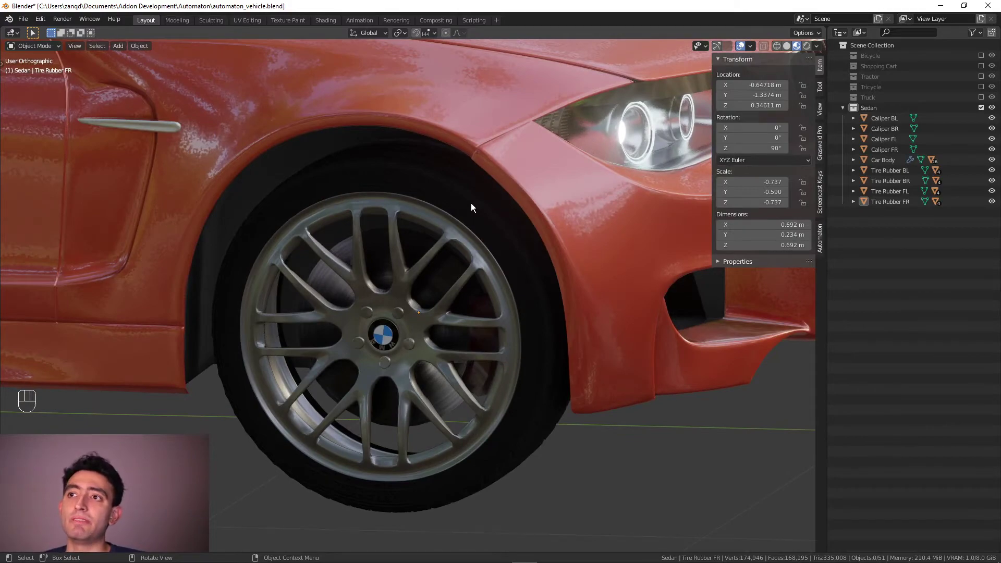
- Select Tire Rubber FR and examine the tire and rim from several angles
click(471, 203)
middle_drag(483, 206, 482, 358)
scroll(470, 338, down, 2)
scroll(485, 347, up, 3)
scroll(502, 357, down, 2)
scroll(485, 362, up, 4)
scroll(487, 345, down, 3)
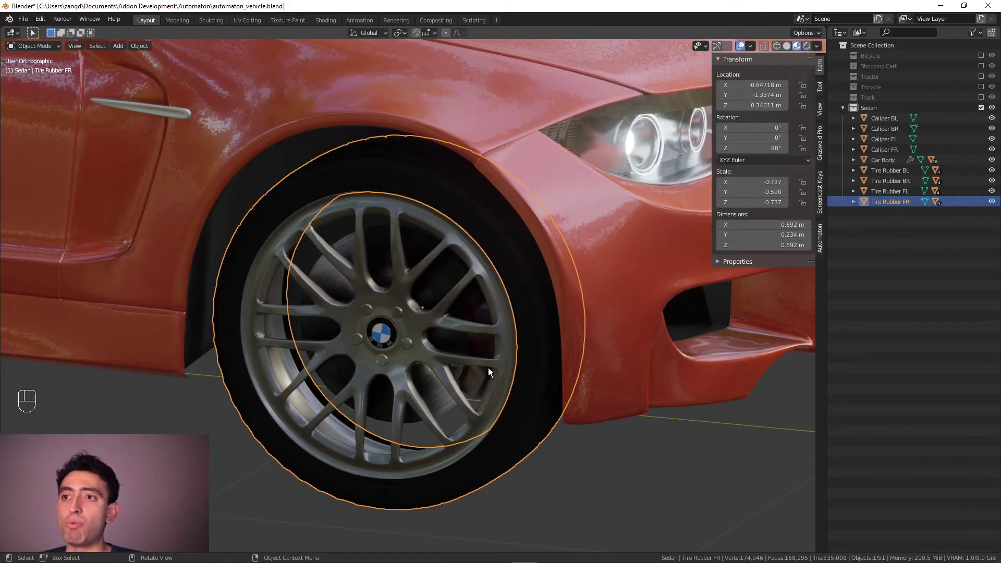
middle_drag(390, 413, 381, 409)
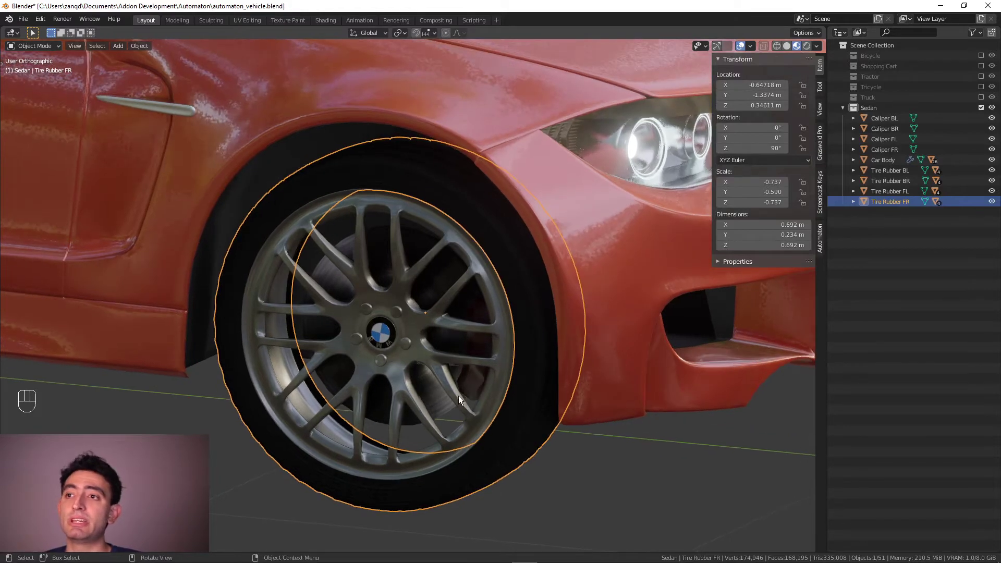
scroll(461, 397, down, 2)
mouse_move(499, 398)
middle_down()
mouse_move(537, 392)
mouse_move(500, 400)
middle_up()
scroll(496, 381, up, 2)
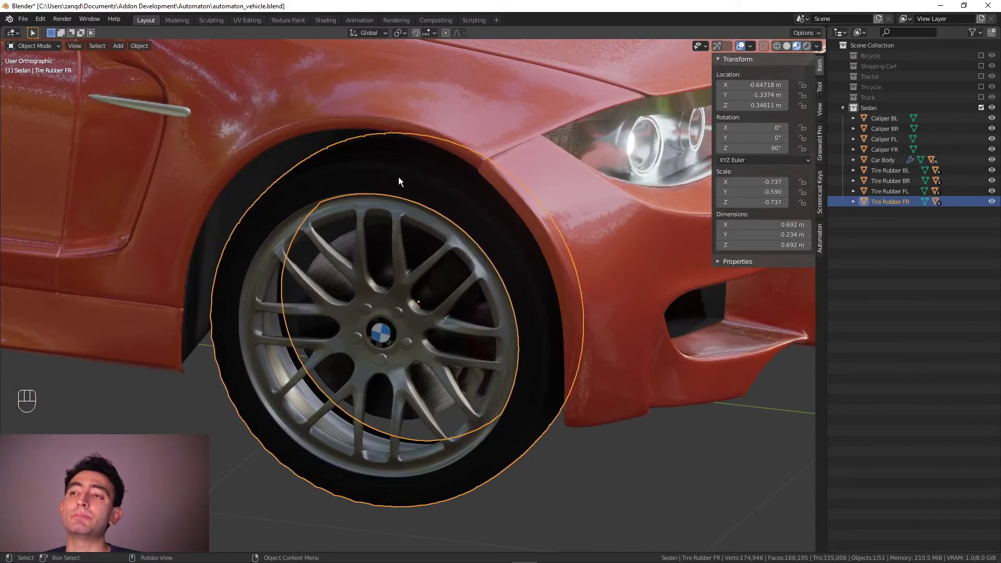
scroll(439, 320, down, 1)
middle_drag(430, 318, 588, 371)
scroll(513, 338, up, 2)
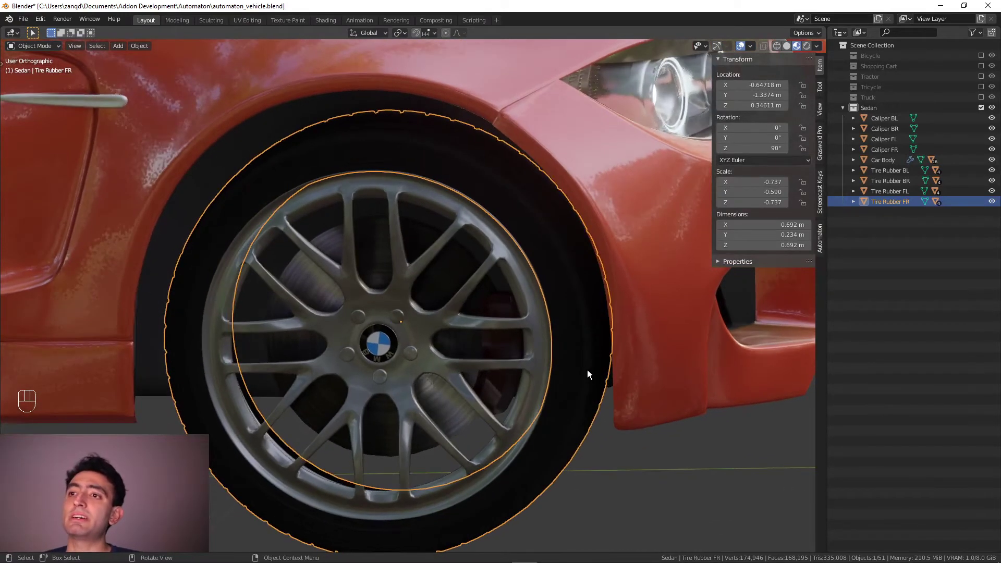
- Compare Caliper FR with the front-right tire as separate objects, try moving the caliper without keeping the move, and clear the selection
click(511, 345)
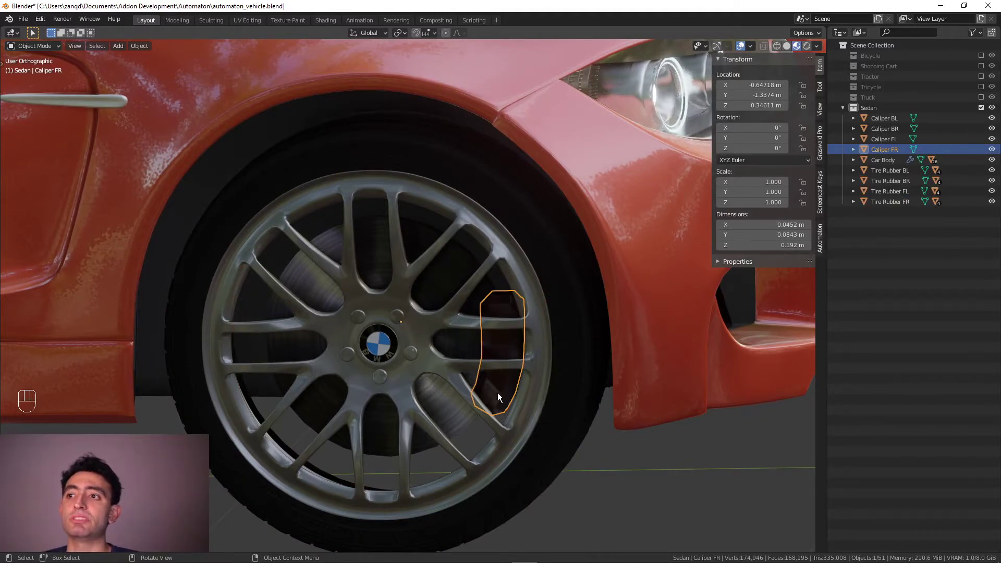
click(515, 209)
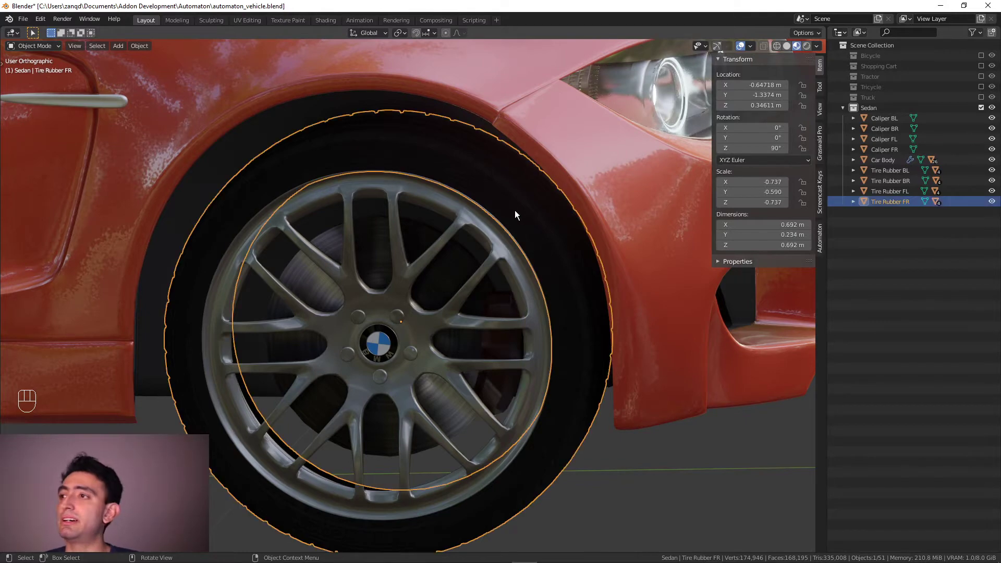
click(507, 344)
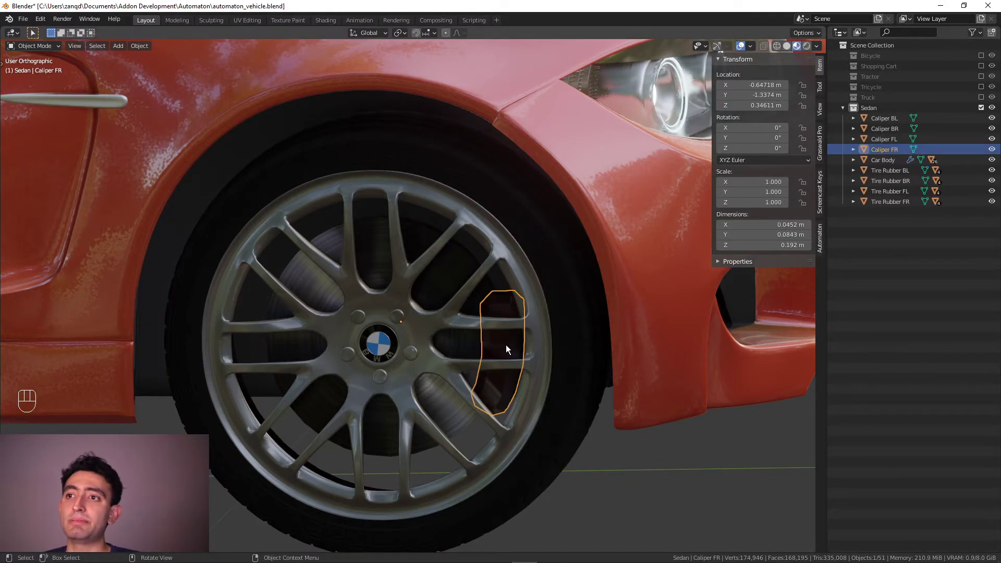
key(g)
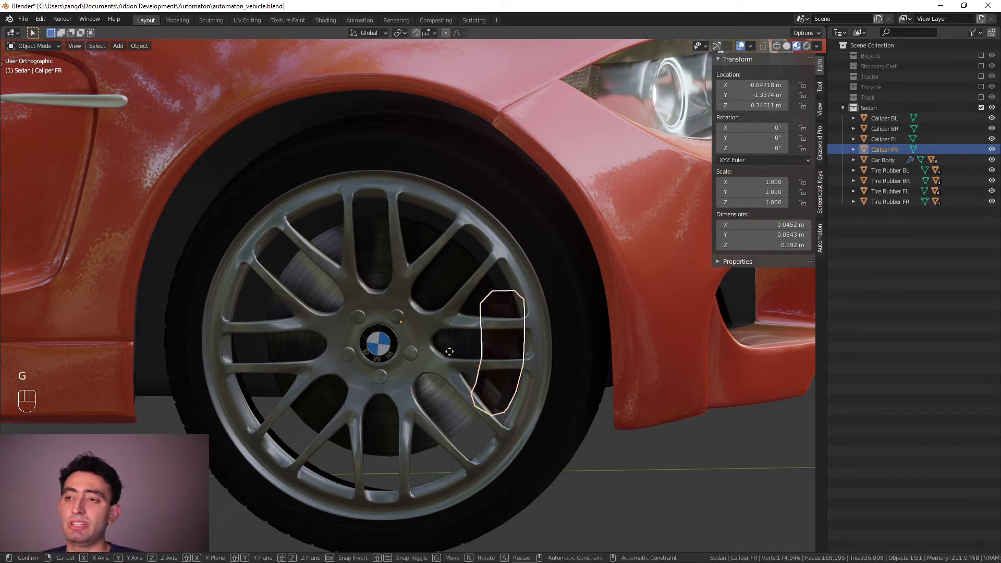
right_click(461, 347)
scroll(516, 343, down, 1)
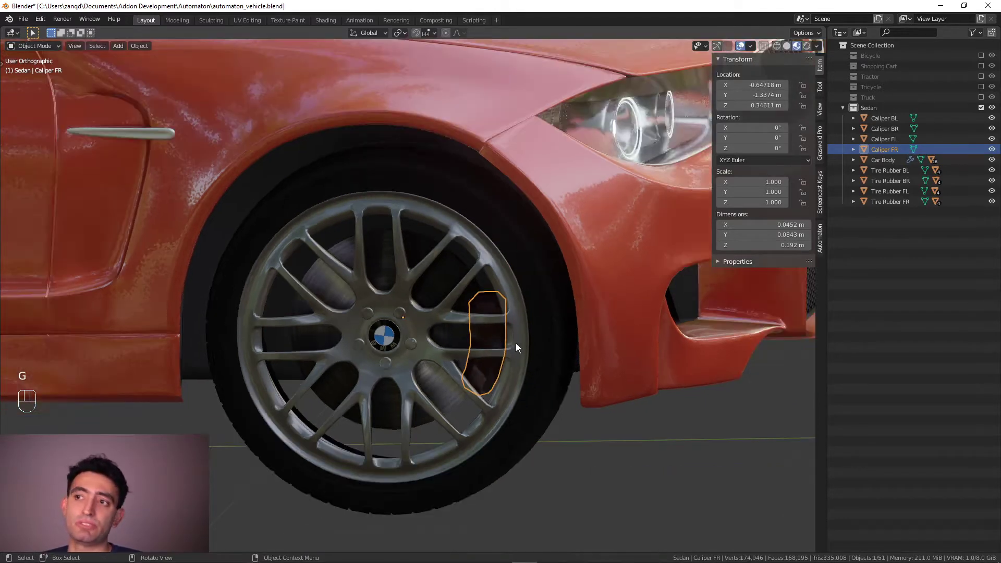
scroll(523, 367, down, 1)
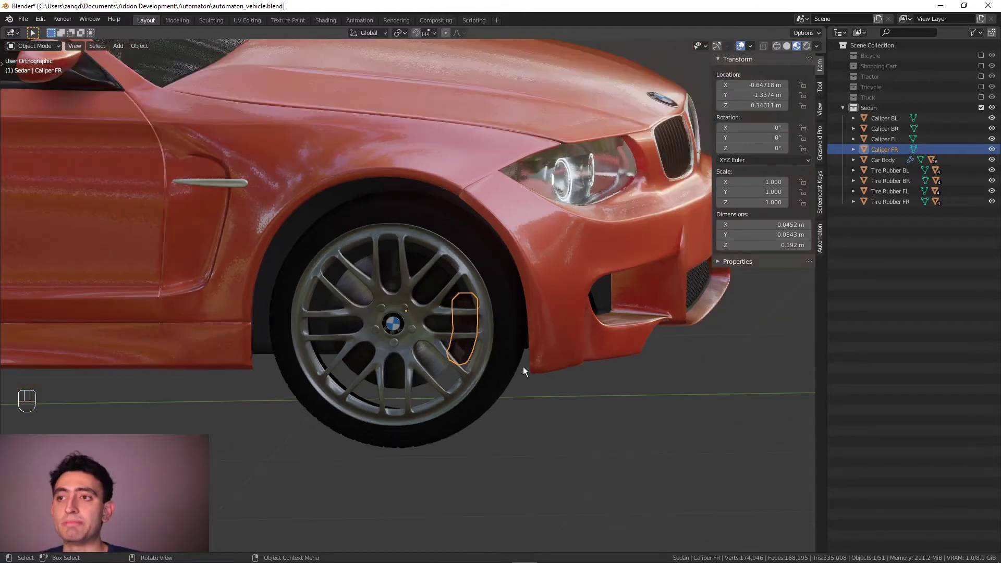
scroll(542, 384, up, 1)
scroll(600, 412, down, 1)
click(616, 394)
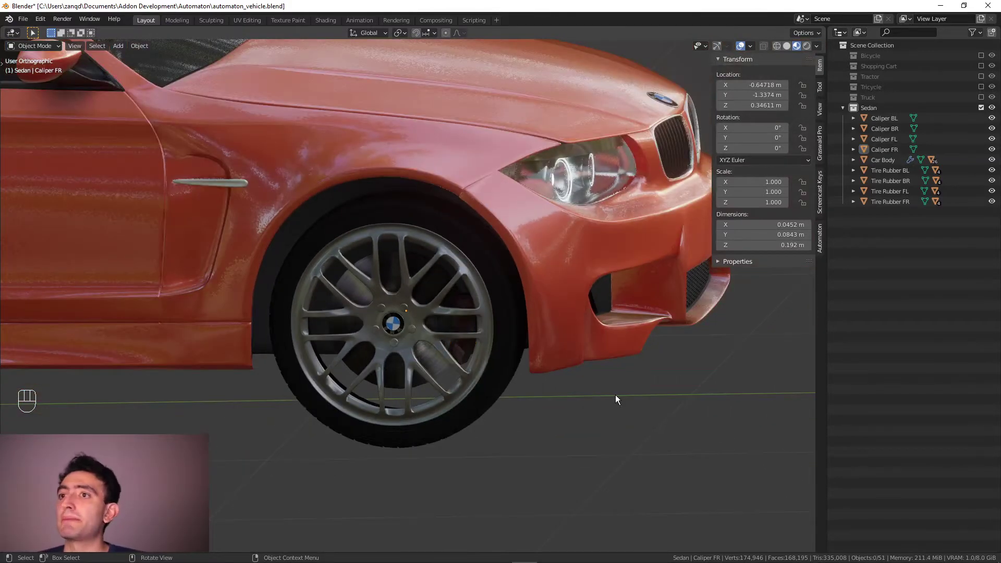
- Select all the Sedan objects from Caliper BL to Tire Rubber FR and make Car Body the active one
scroll(616, 395, down, 3)
middle_drag(650, 392, 628, 377)
scroll(621, 369, down, 2)
scroll(618, 362, down, 1)
middle_drag(464, 320, 604, 367)
scroll(446, 324, up, 2)
click(888, 118)
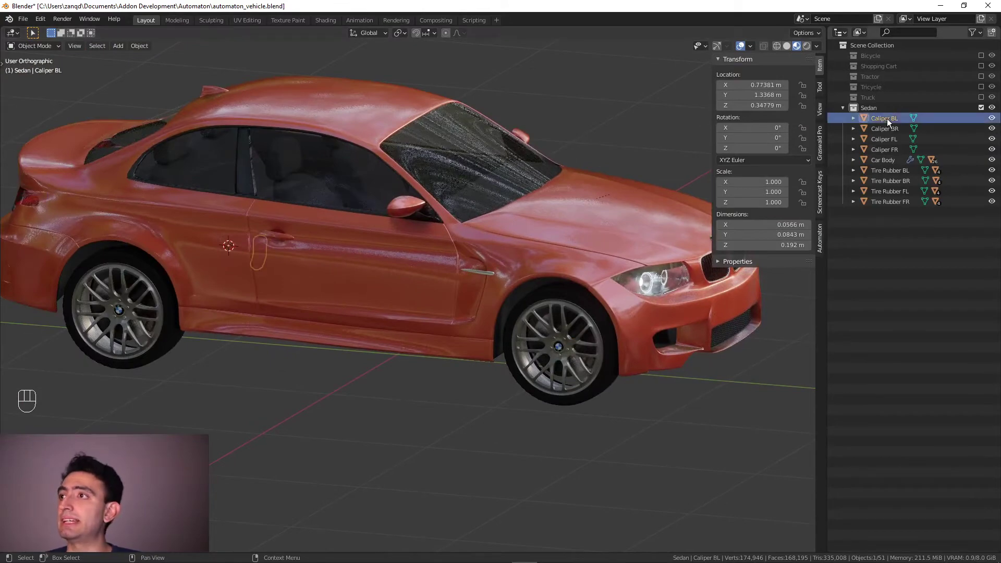
shift+click(892, 203)
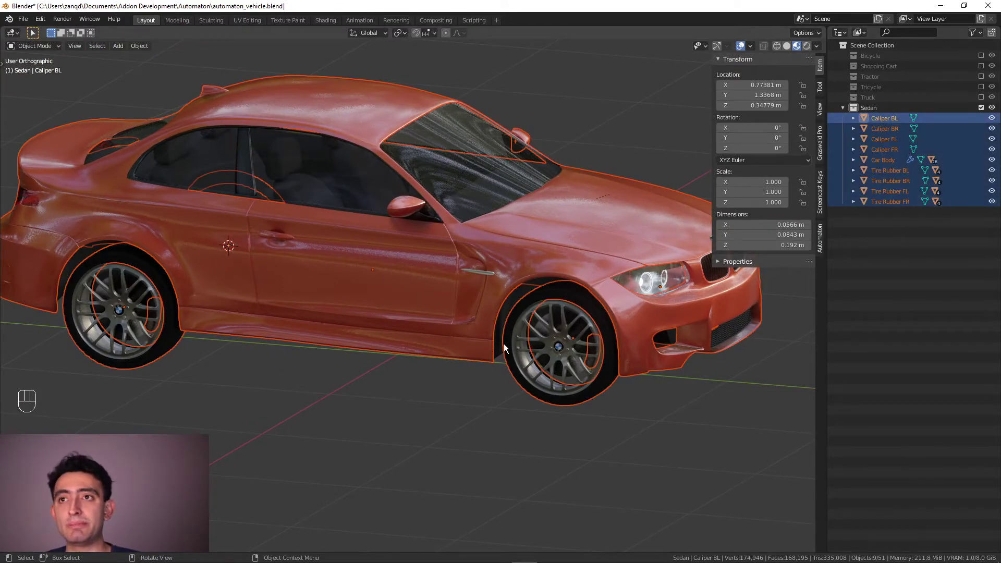
scroll(491, 359, up, 2)
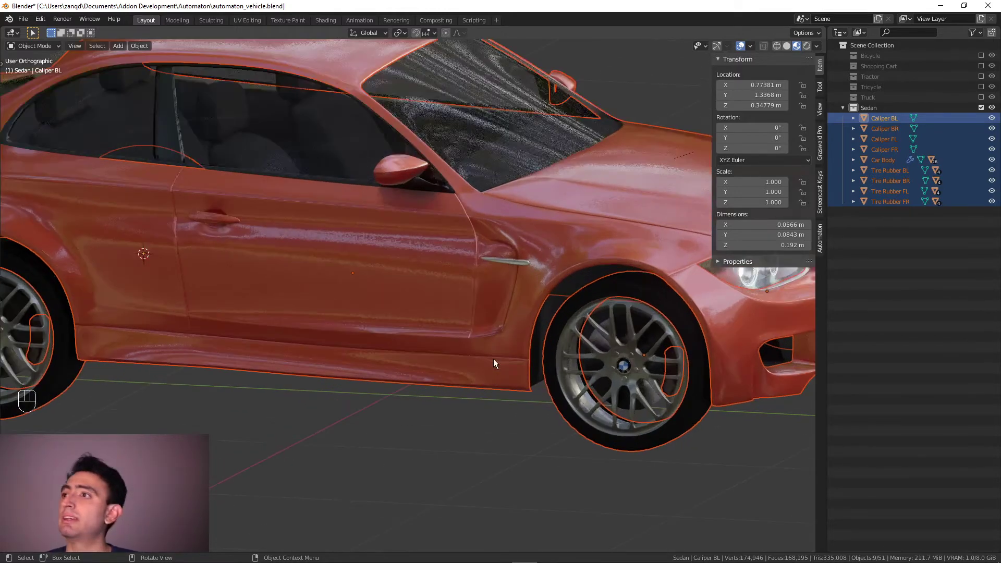
scroll(501, 356, down, 1)
middle_drag(432, 395, 355, 374)
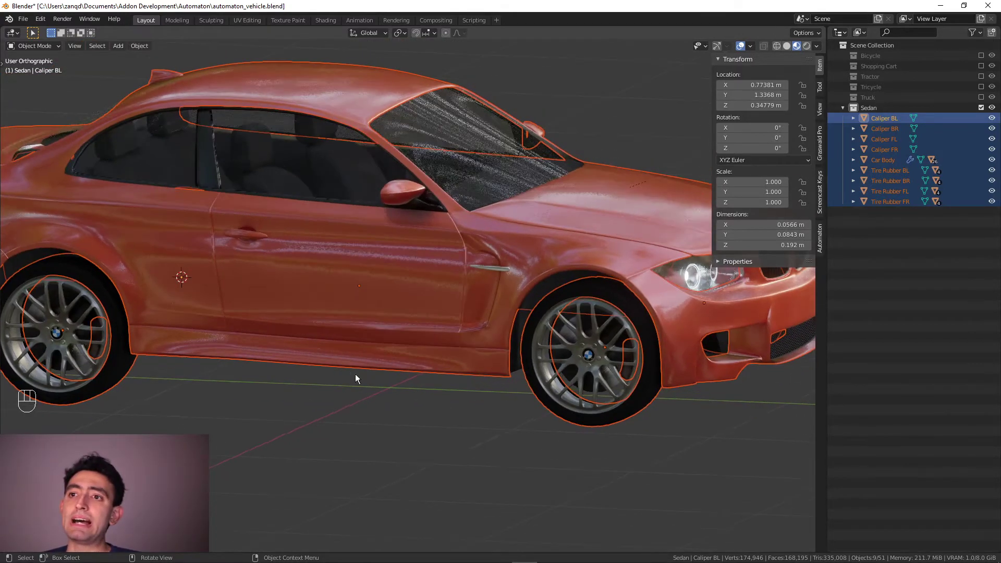
shift+click(285, 361)
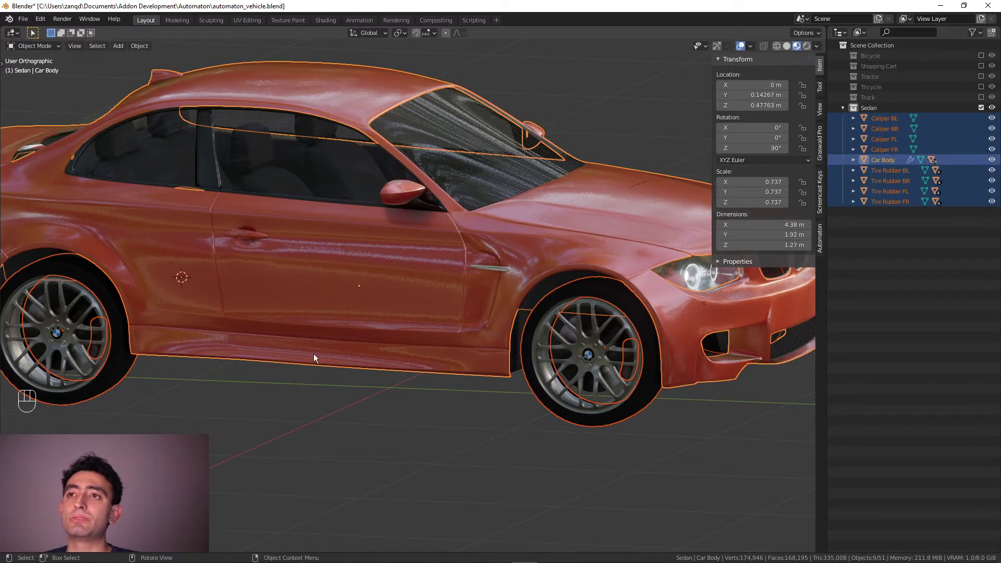
middle_drag(477, 378, 492, 381)
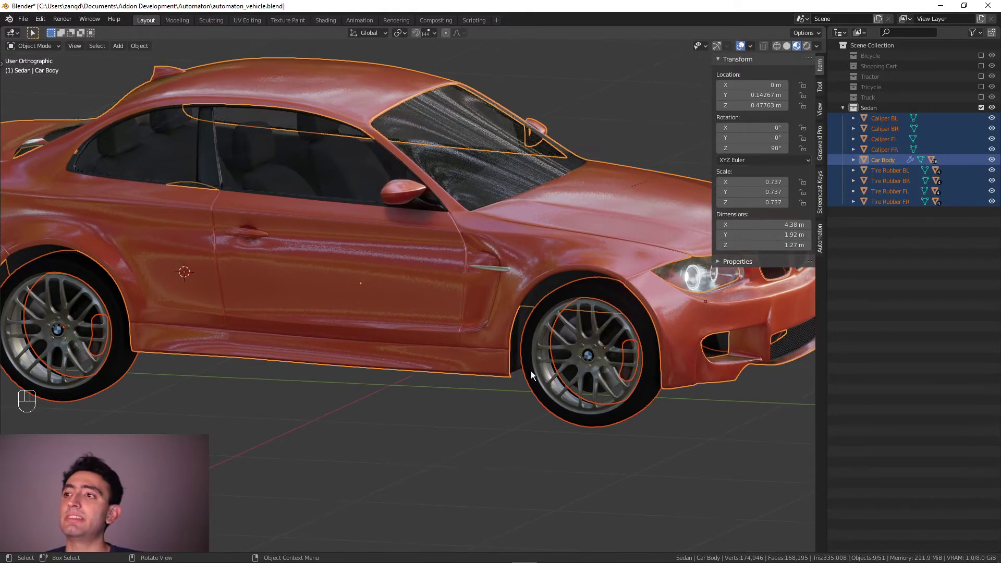
- Enable Automaton:Vehicle and create an Automaton from the selected sedan objects
scroll(455, 371, down, 2)
scroll(457, 371, up, 3)
scroll(575, 380, down, 2)
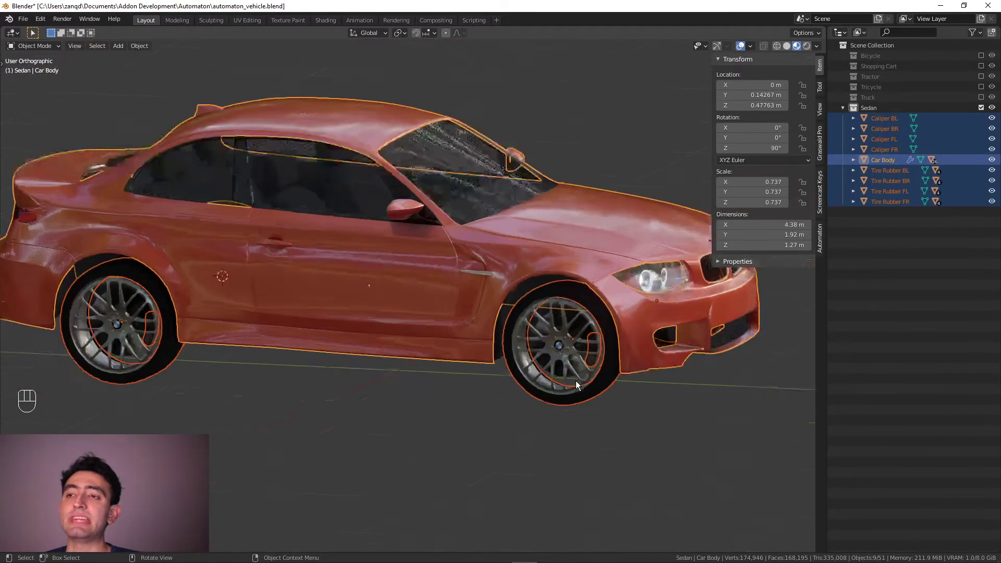
scroll(575, 380, down, 1)
middle_drag(575, 380, 558, 386)
click(819, 244)
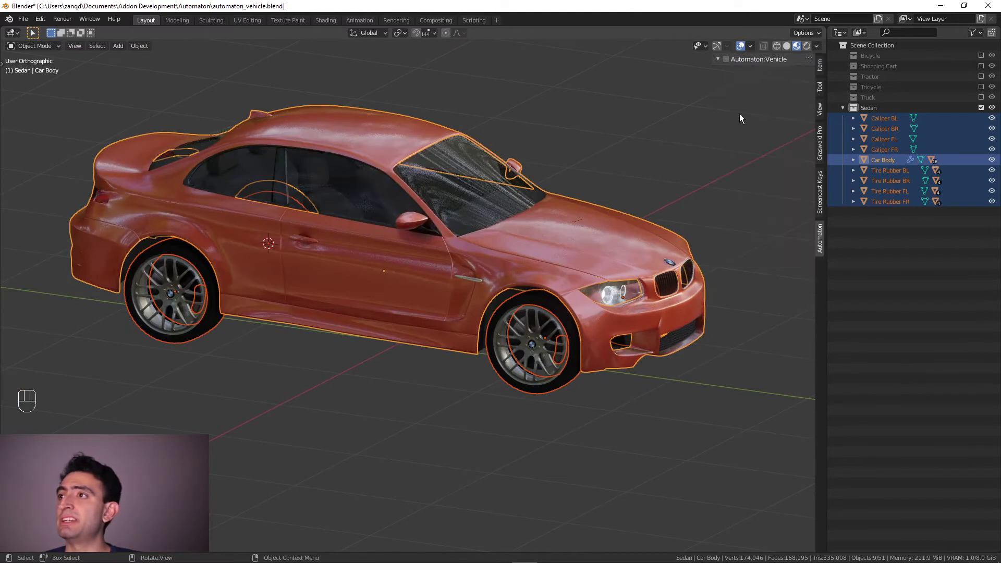
click(726, 60)
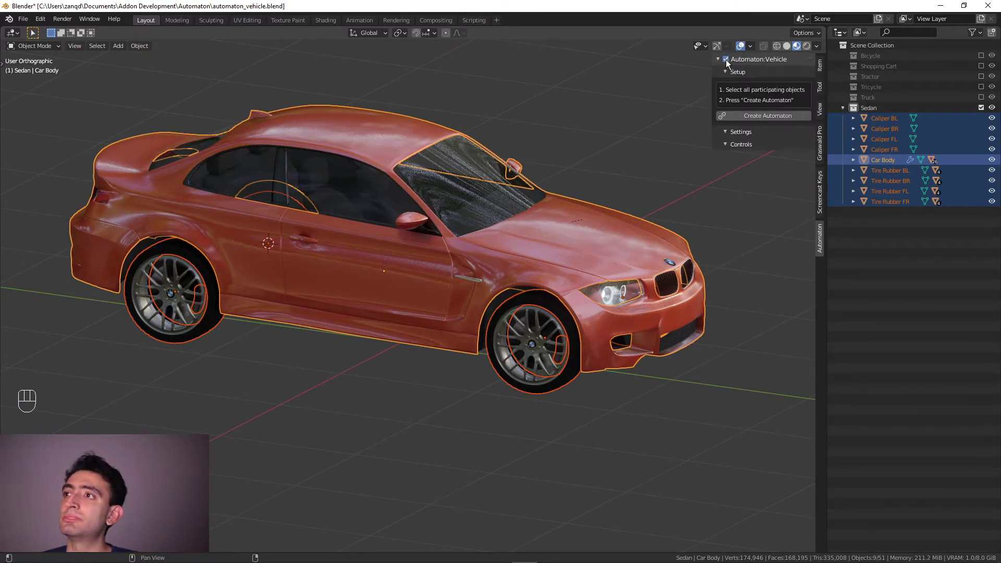
middle_drag(584, 270, 611, 261)
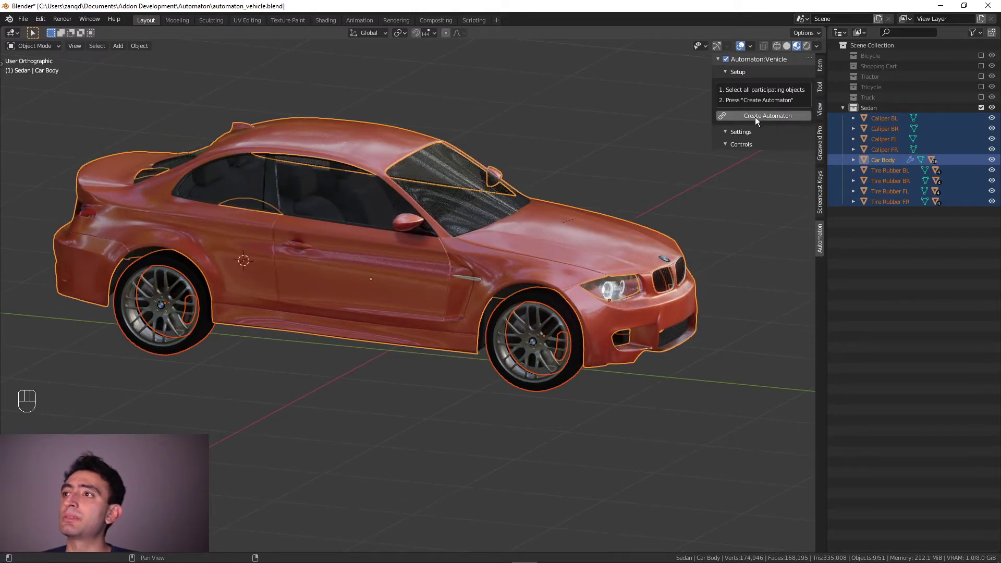
click(755, 116)
middle_drag(612, 192, 535, 350)
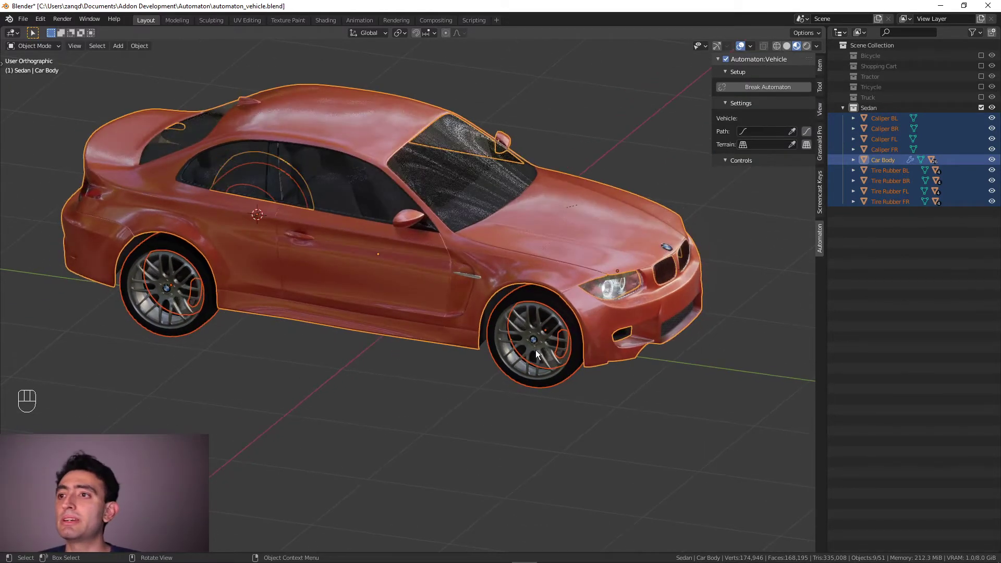
- Generate a new path for the vehicle and select only the Car Body
click(807, 131)
scroll(549, 370, down, 5)
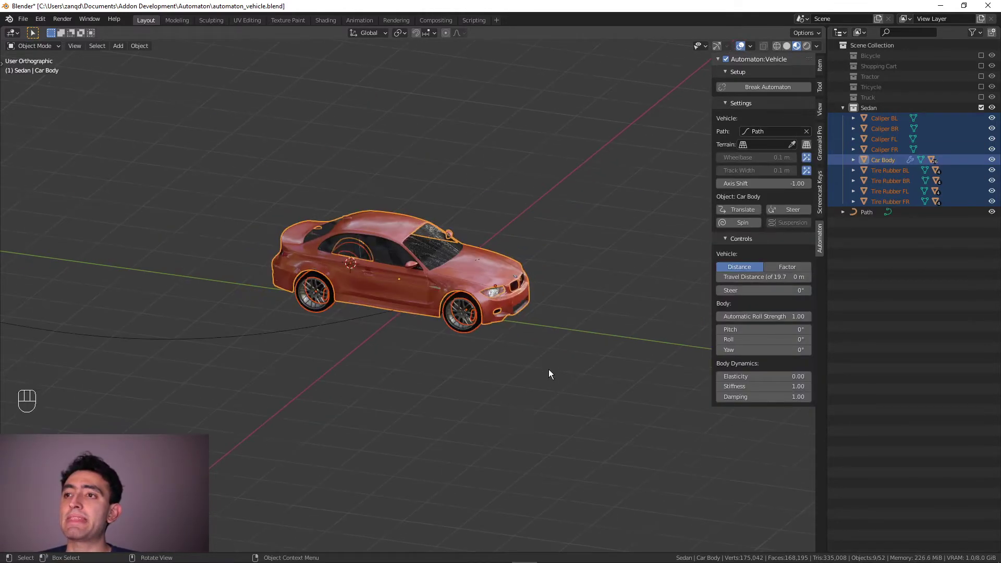
click(386, 385)
click(398, 301)
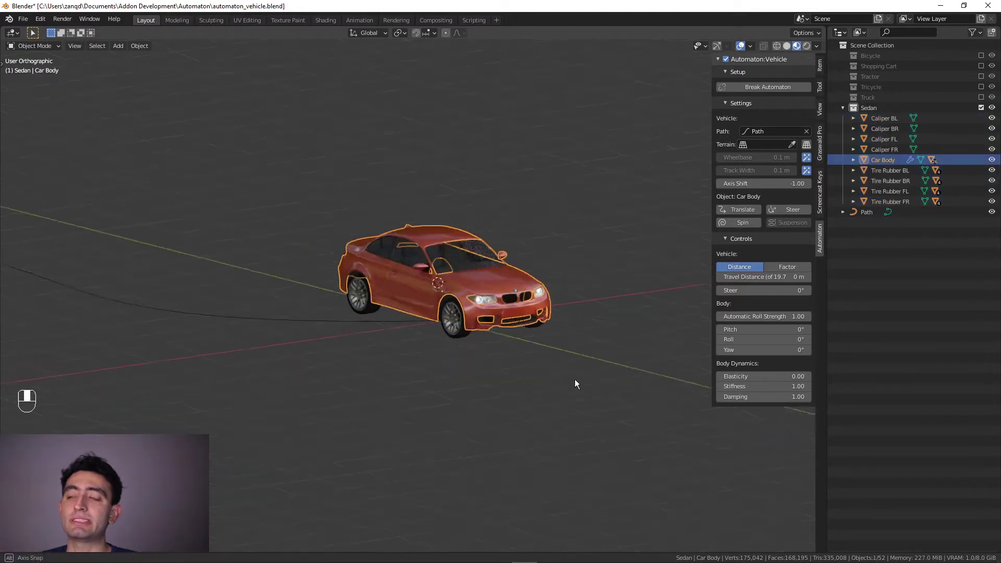
scroll(358, 357, up, 2)
middle_drag(357, 364, 533, 375)
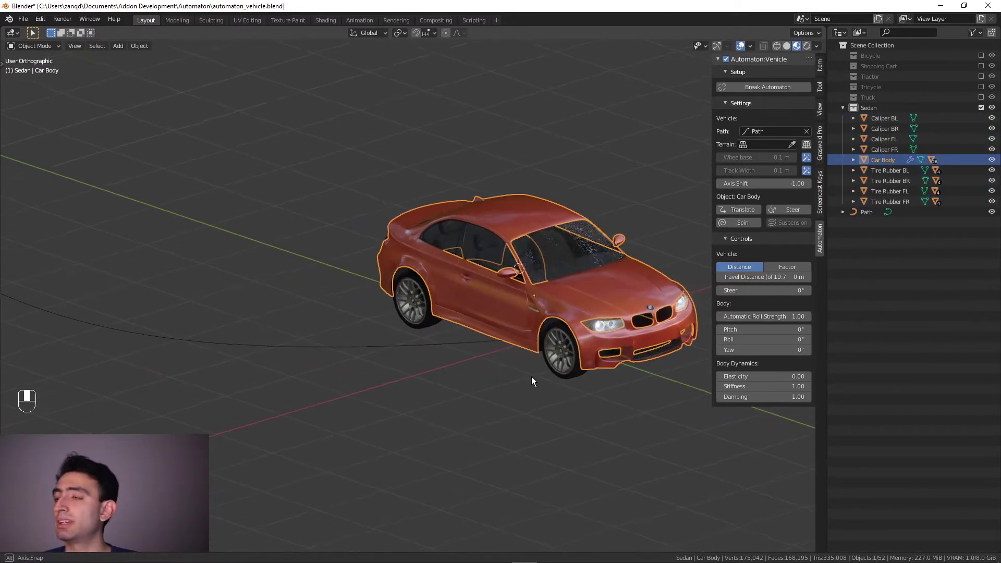
click(468, 351)
click(464, 323)
middle_drag(372, 354, 375, 353)
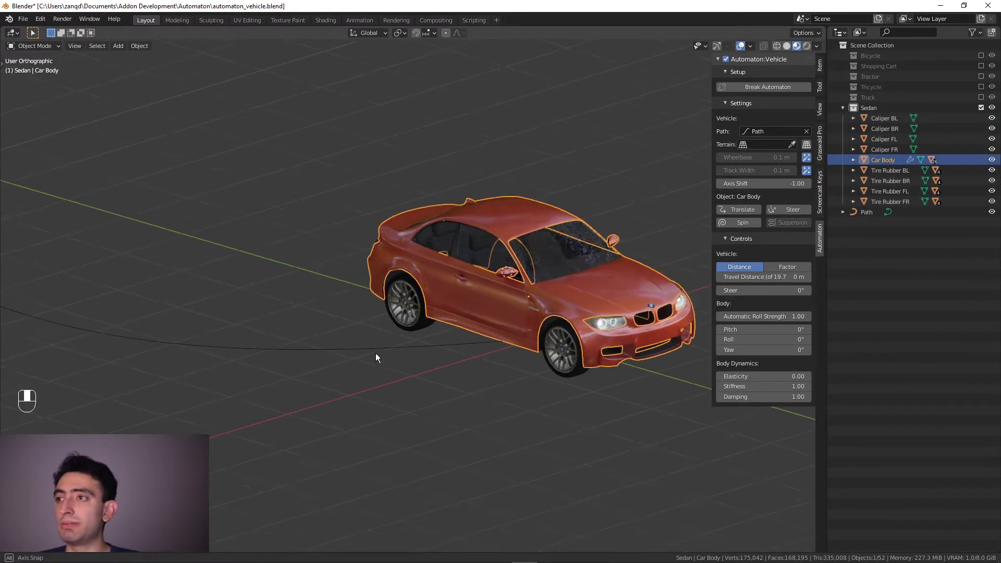
scroll(422, 360, up, 2)
scroll(428, 359, down, 2)
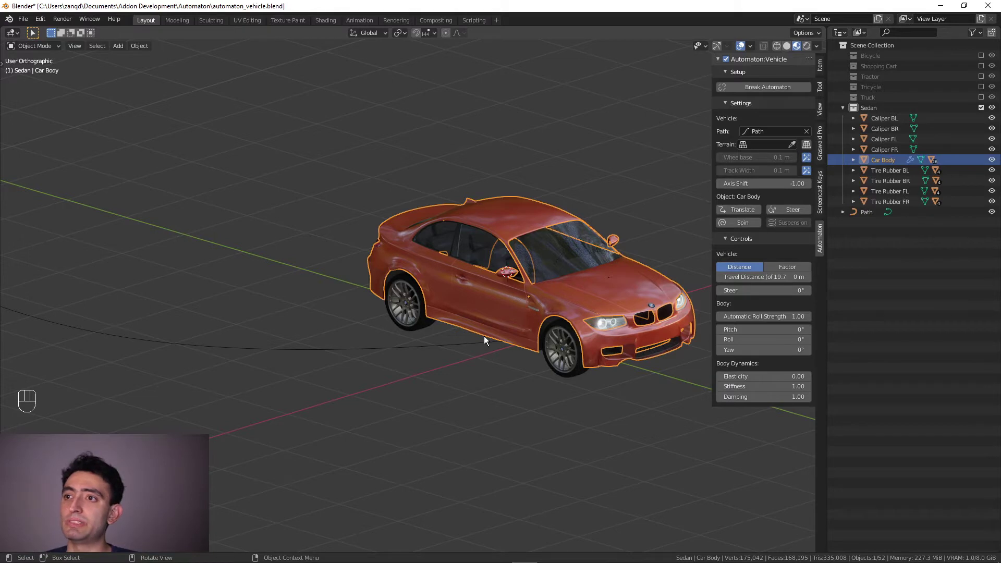
- Enable Translate for the Car Body so that it follows the path
click(740, 211)
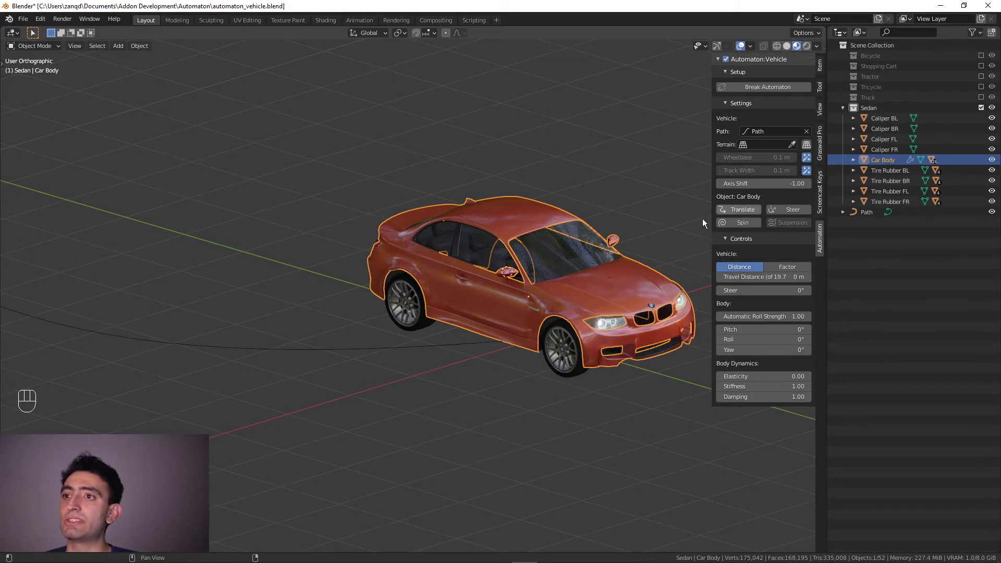
scroll(481, 313, down, 3)
shift+middle_drag(378, 345, 475, 343)
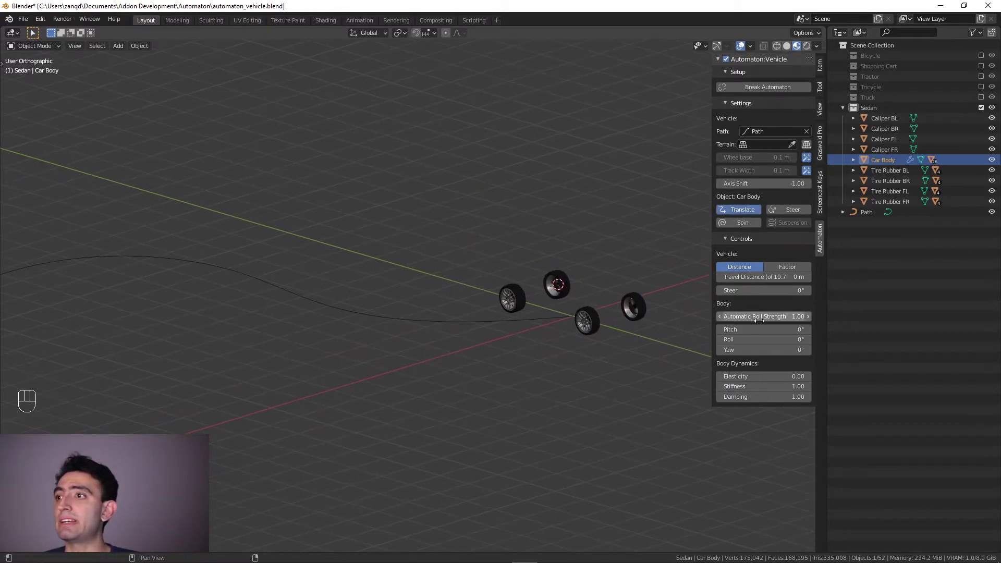
- Set the vehicle's Travel Distance to 6.5 m and switch the viewport to solid shading
drag(757, 277, 798, 278)
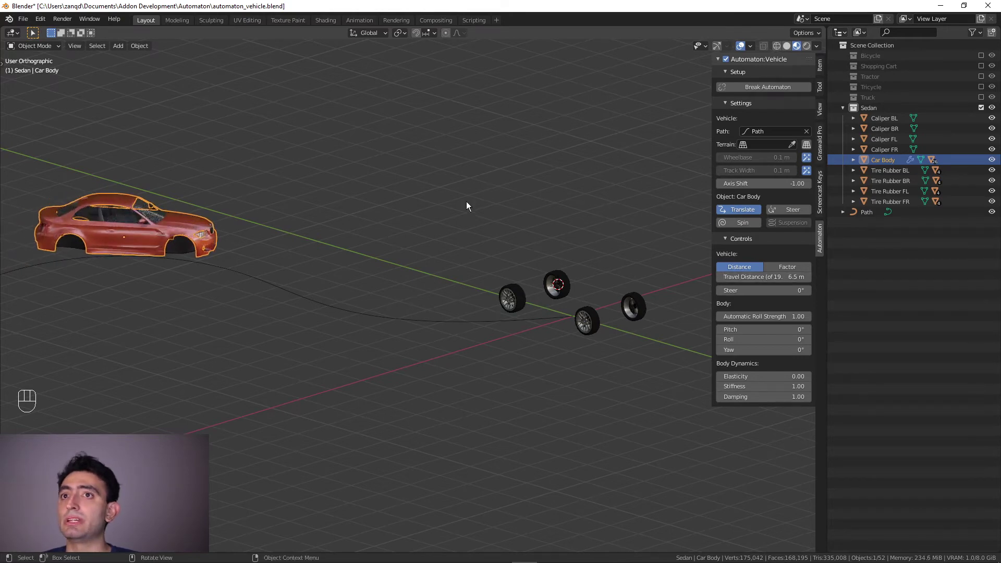
click(787, 47)
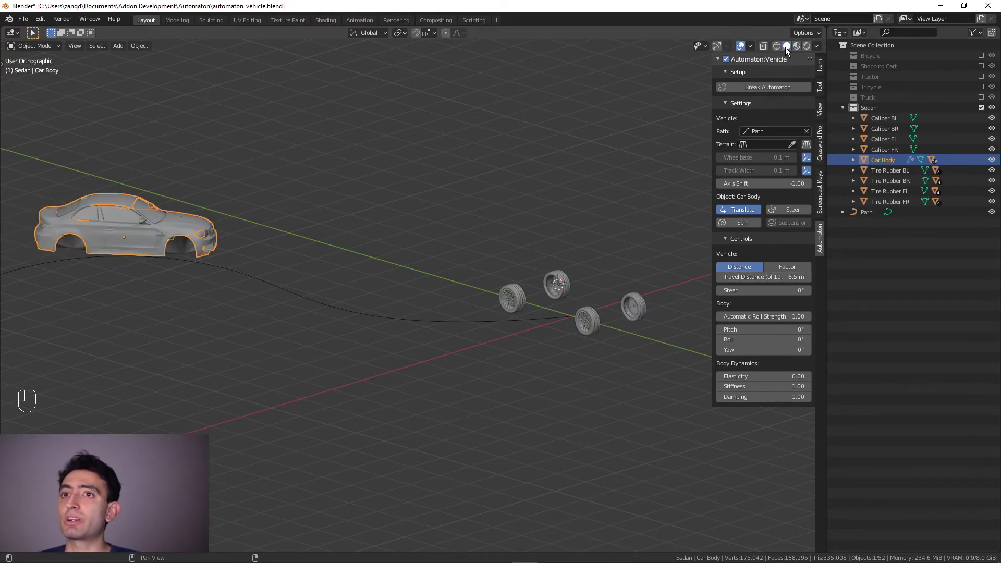
- Set the viewport's solid shading colour to Random and the vehicle's Travel Distance to 15 m
click(817, 47)
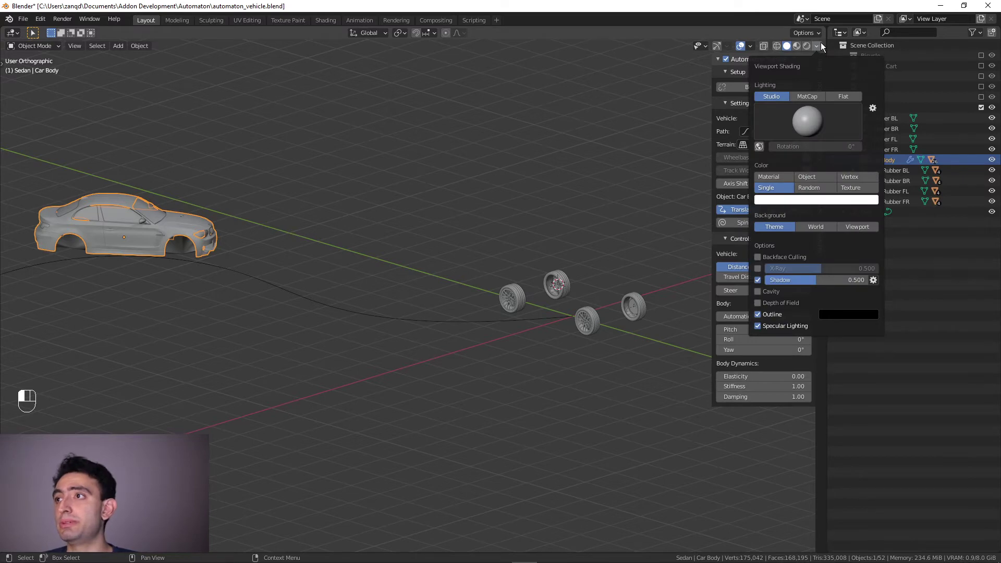
click(816, 189)
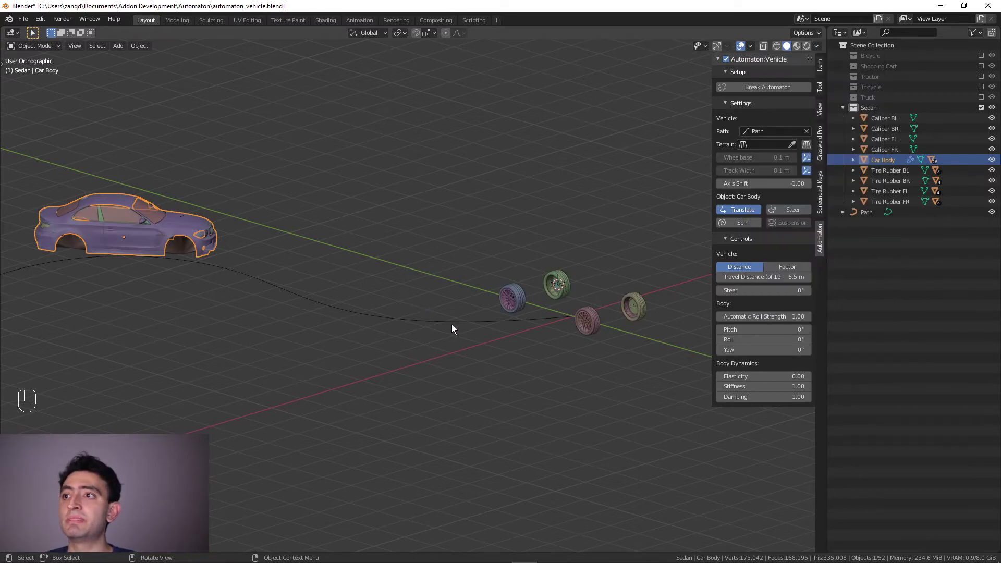
mouse_move(451, 329)
shift+middle_down()
mouse_move(556, 335)
mouse_move(445, 337)
shift+middle_up()
scroll(449, 338, up, 2)
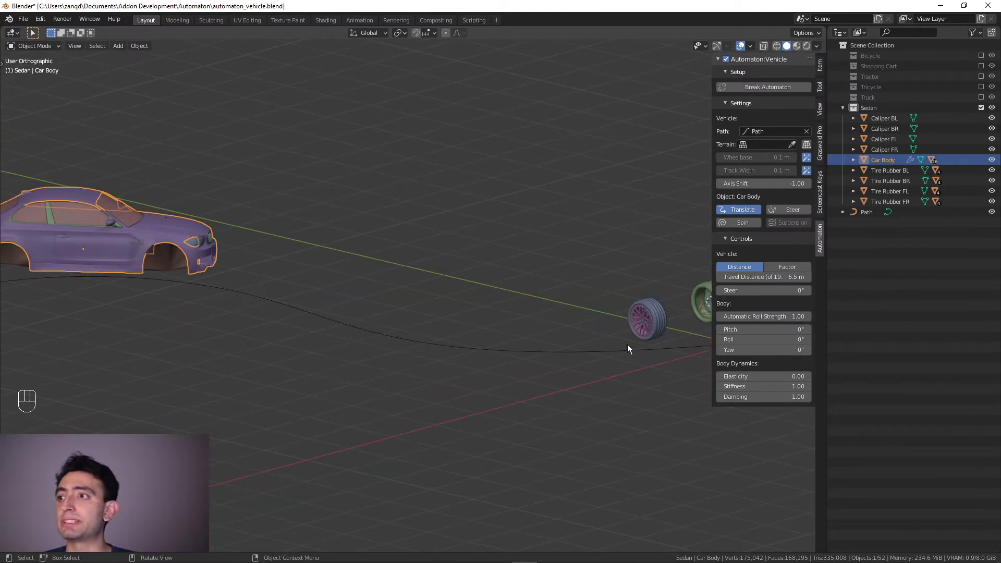
drag(765, 277, 829, 277)
- Enable Translate and Spin for Tire Rubber BR so the rear right wheel follows the path and rolls
mouse_move(420, 321)
shift+middle_down()
mouse_move(354, 306)
mouse_move(405, 313)
shift+middle_up()
scroll(405, 313, up, 4)
click(547, 259)
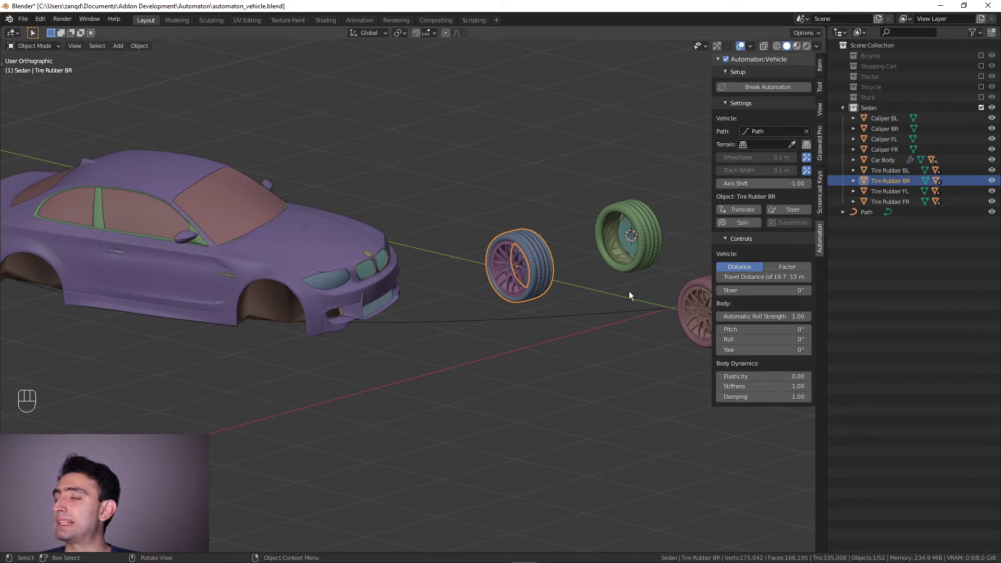
scroll(605, 307, down, 2)
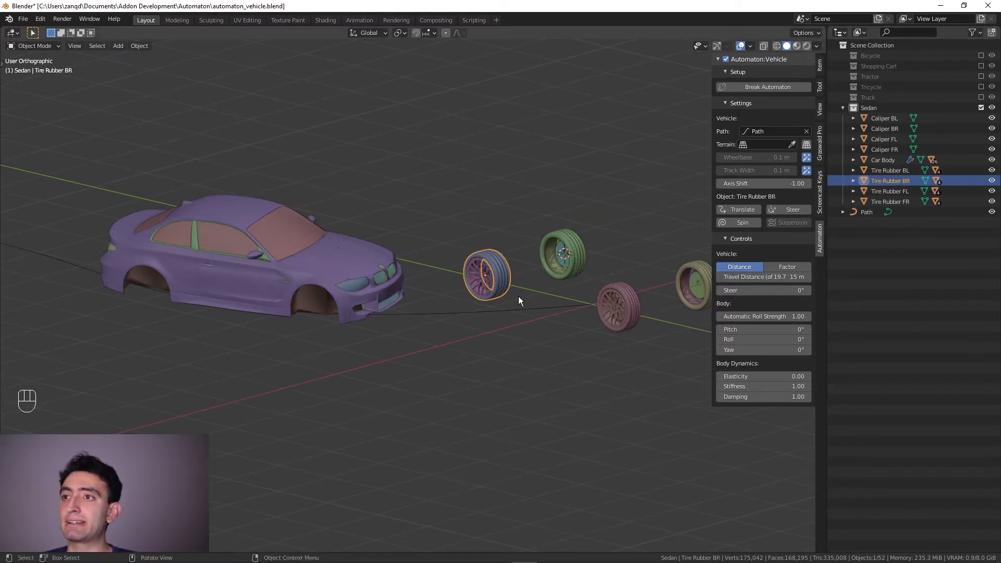
click(751, 209)
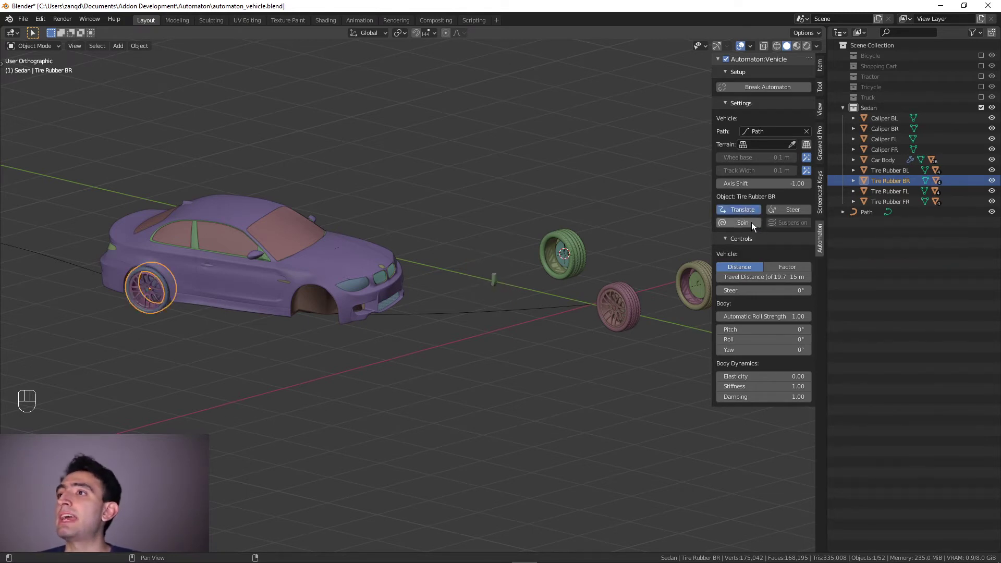
click(752, 223)
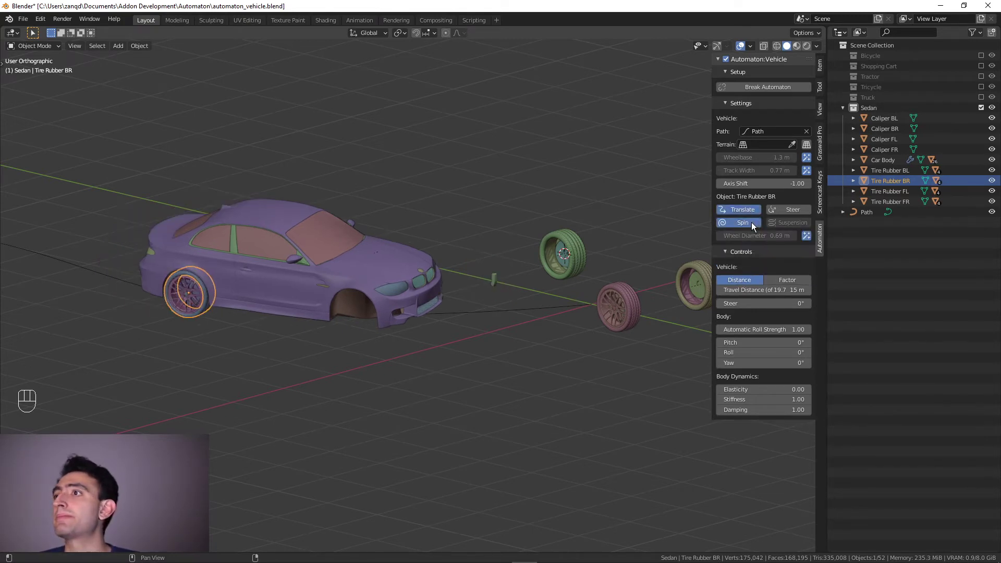
- Enable Translate and Spin for Tire Rubber BL
click(577, 252)
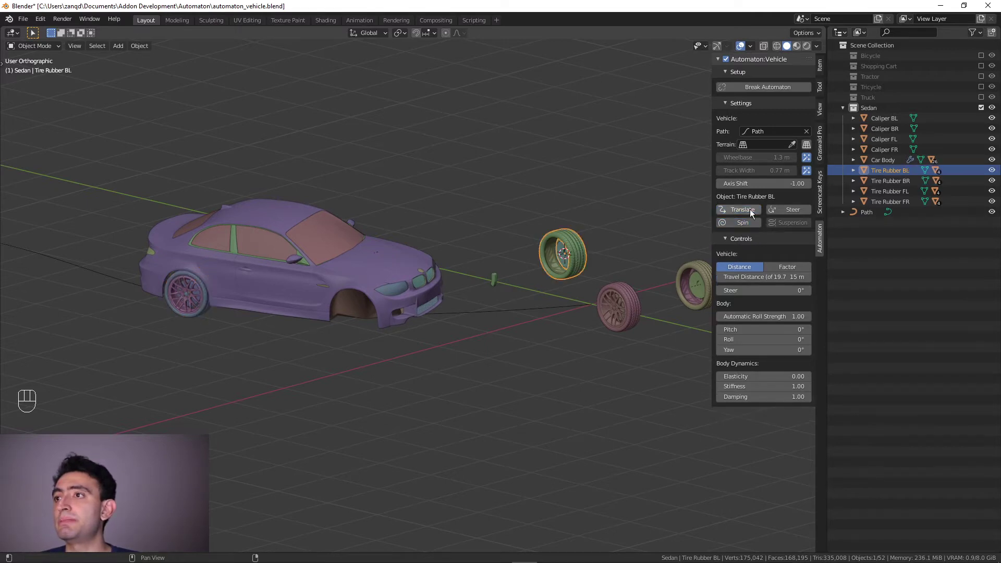
click(750, 208)
click(747, 225)
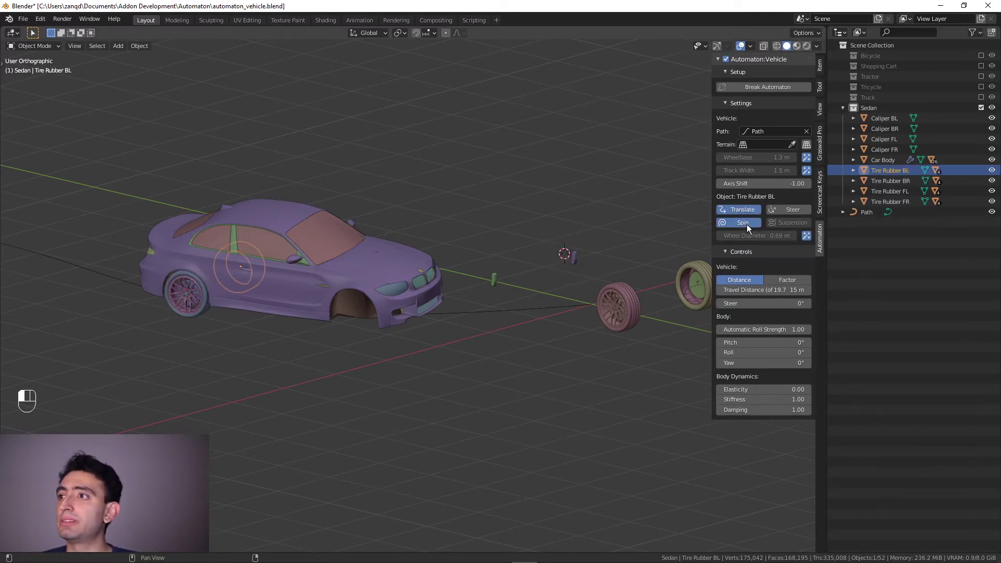
- Enable Translate, Spin and Steer for the front right wheel, Tire Rubber FR
click(637, 298)
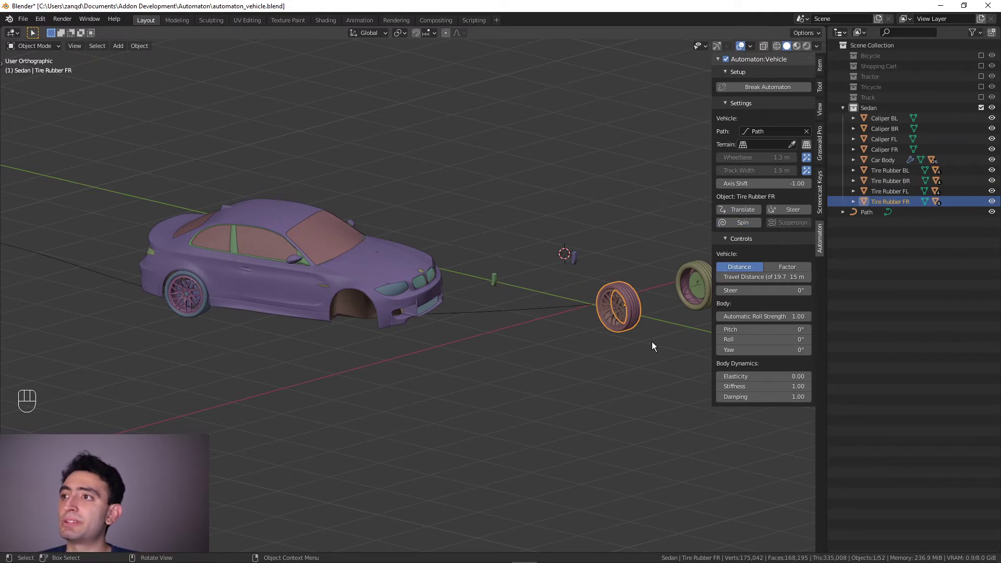
click(746, 209)
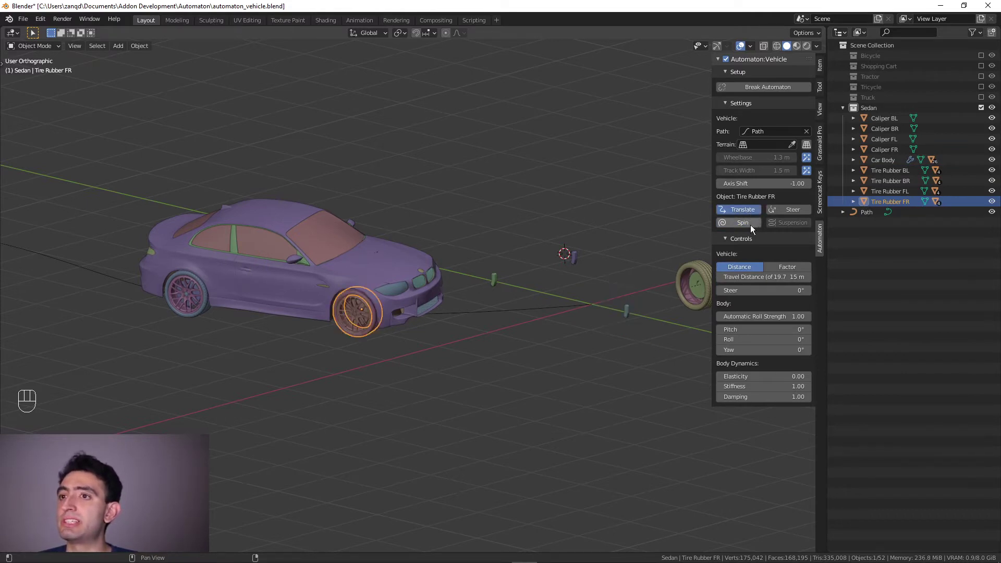
click(752, 224)
click(796, 209)
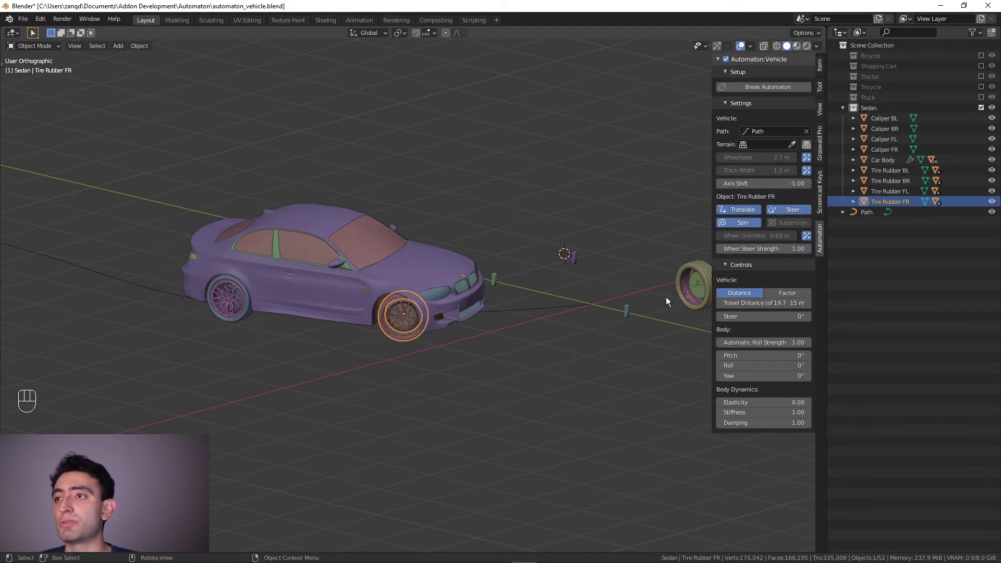
- Enable Translate, Spin and Steer for the front left wheel, Tire Rubber FL
click(703, 265)
click(753, 210)
click(754, 222)
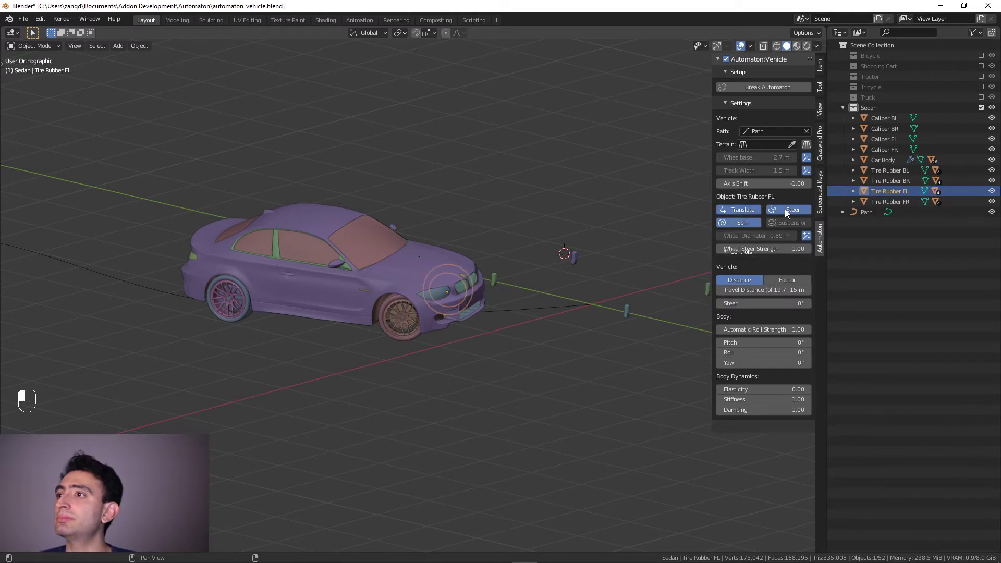
click(785, 209)
- Check the wheels' placement around the car and set the vehicle's Travel Distance to 16 m
scroll(595, 341, up, 5)
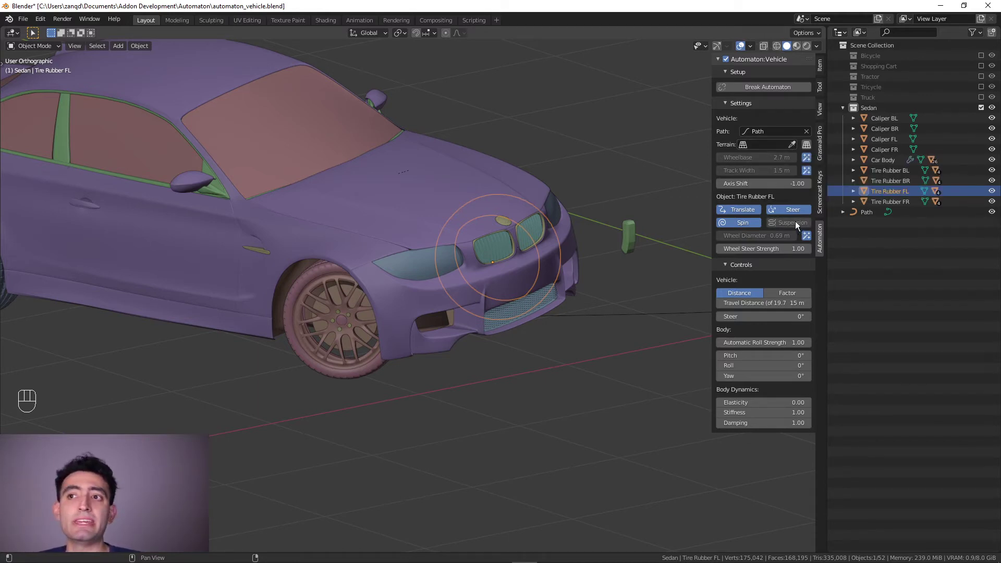
scroll(612, 256, down, 5)
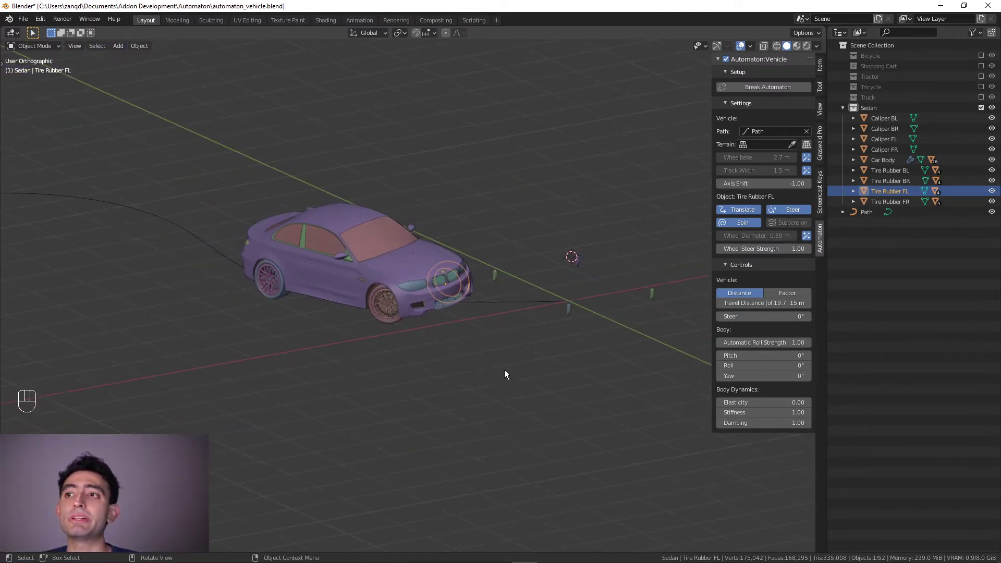
scroll(504, 374, up, 4)
middle_drag(505, 373, 456, 365)
scroll(455, 365, down, 4)
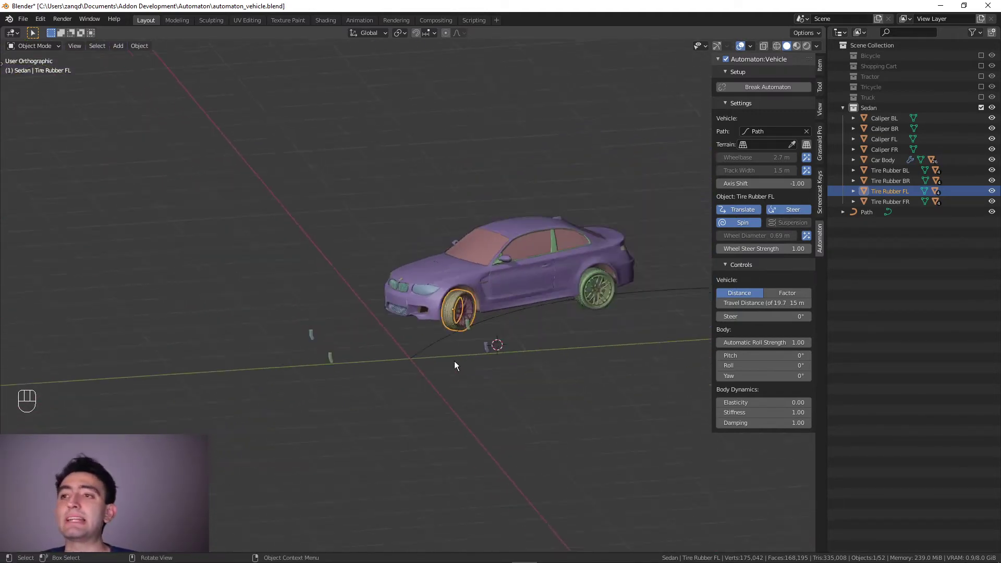
click(422, 337)
middle_drag(568, 325, 472, 302)
scroll(657, 311, up, 2)
click(472, 302)
middle_drag(591, 339, 502, 366)
mouse_move(765, 277)
mouse_down()
mouse_move(714, 277)
mouse_move(788, 277)
mouse_move(735, 278)
mouse_move(775, 277)
mouse_up()
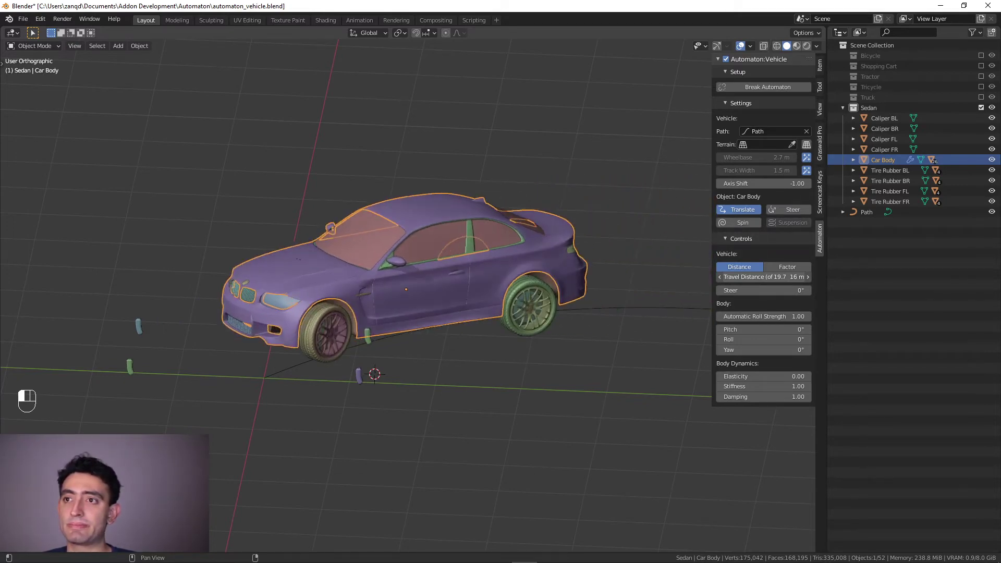
- Enable Translate for Caliper BR, and try Spin on it before disabling Spin again
mouse_move(409, 363)
middle_down()
mouse_move(417, 380)
mouse_move(395, 358)
middle_up()
click(410, 342)
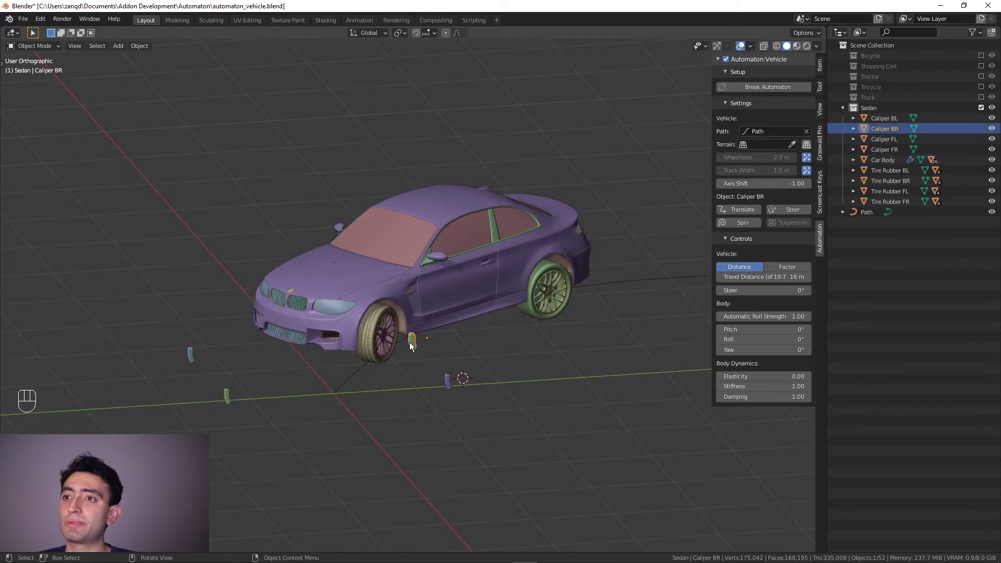
scroll(638, 337, up, 3)
middle_drag(639, 338, 599, 371)
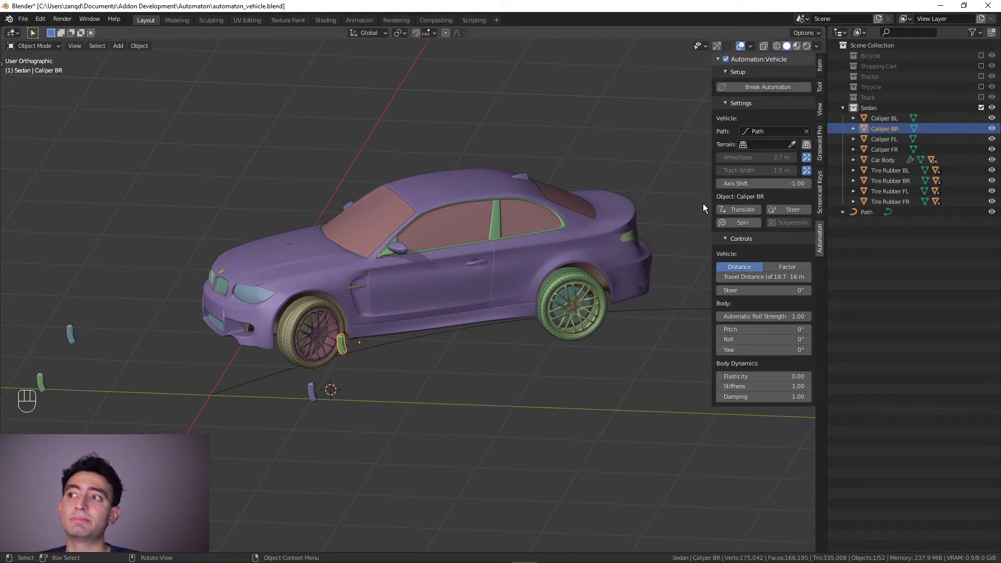
click(744, 211)
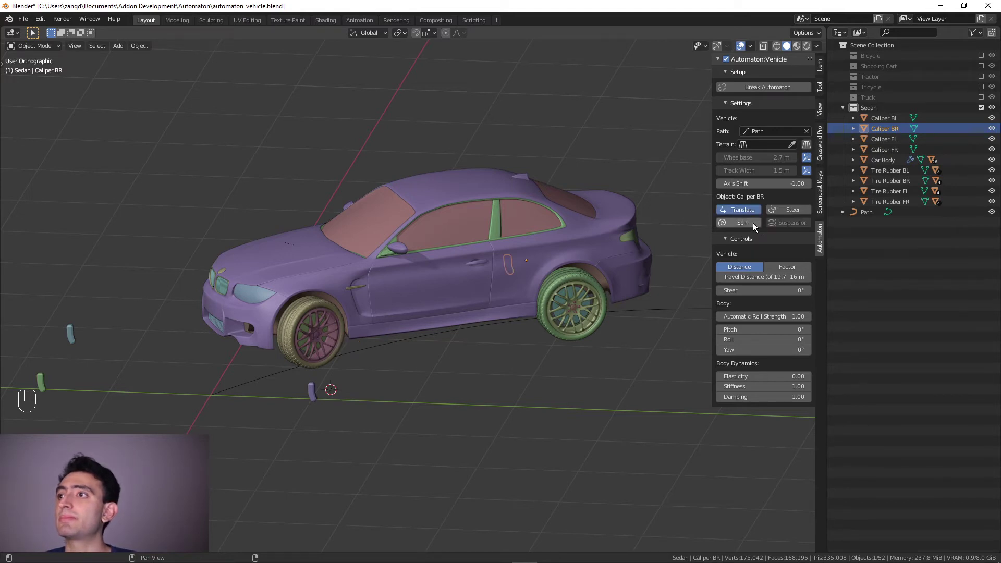
click(742, 224)
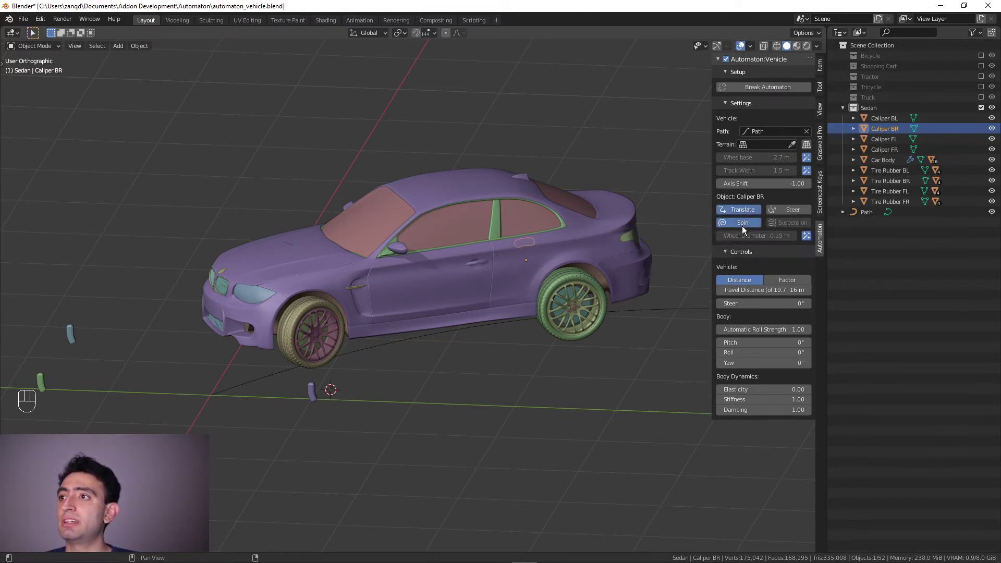
click(746, 224)
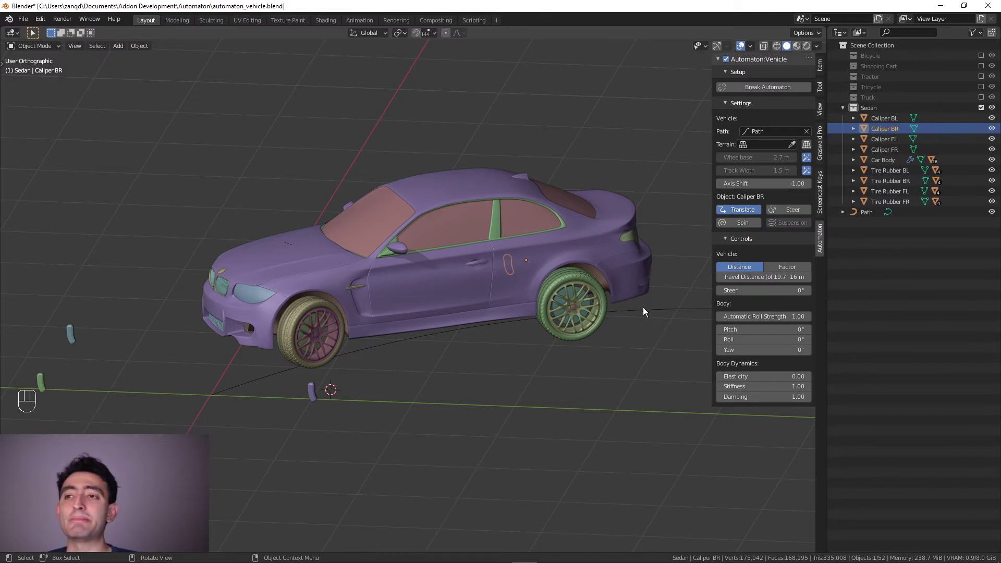
- Enable Translate for Caliper BL and for Caliper FL so both attach to the vehicle
click(319, 396)
click(744, 210)
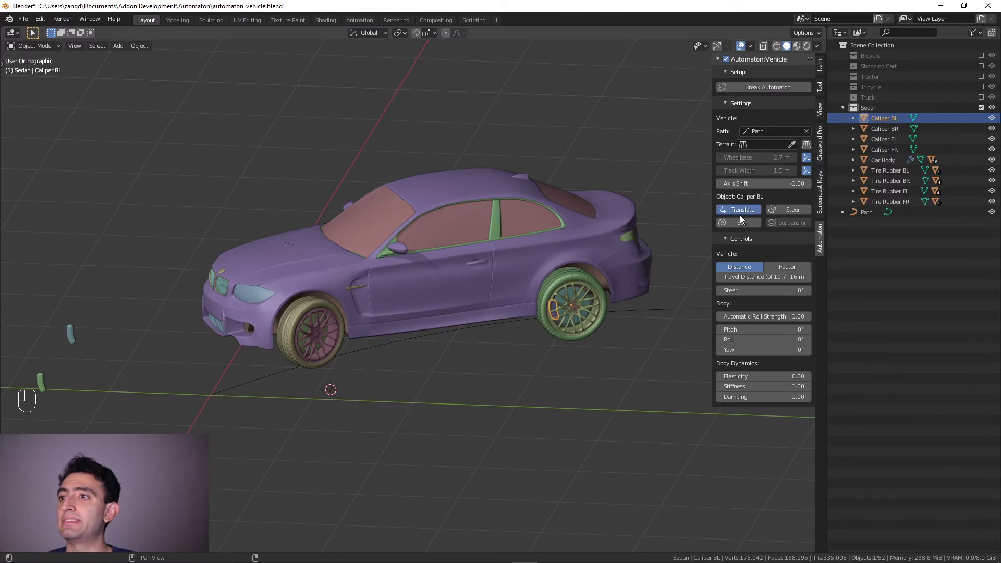
scroll(397, 391, down, 1)
click(103, 366)
middle_drag(440, 339, 519, 392)
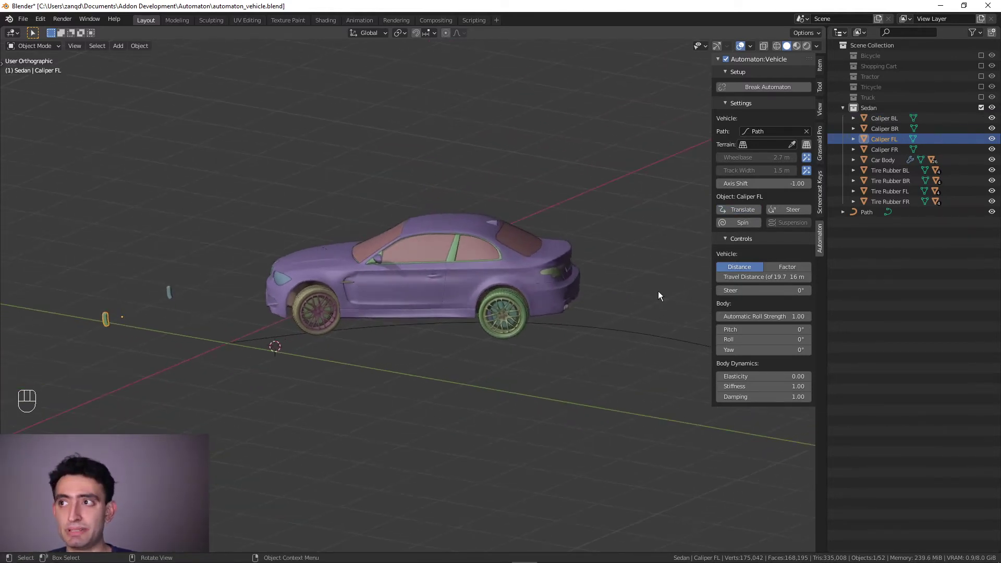
click(745, 209)
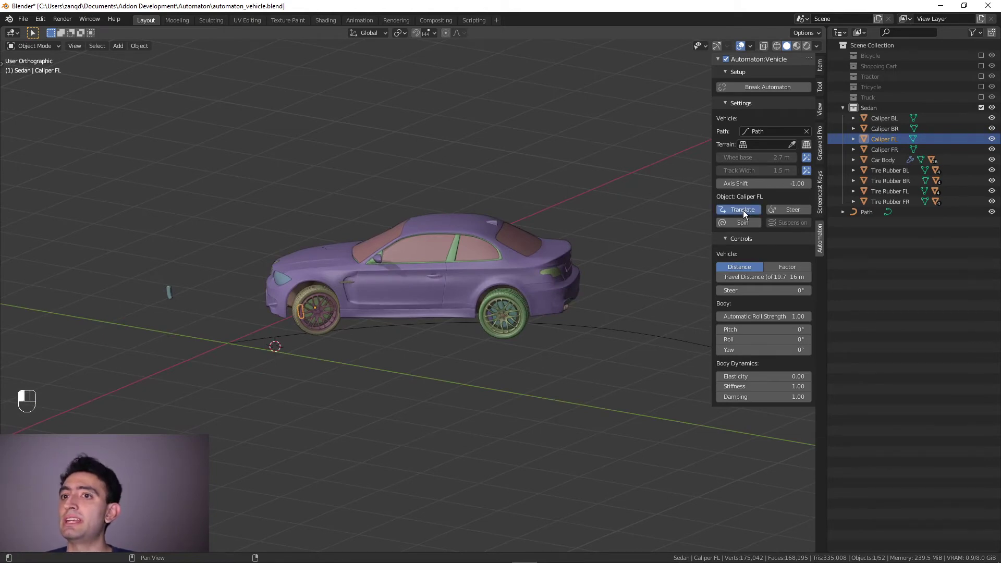
- Enable Steer for Caliper FL so that it turns with the front left wheel
scroll(460, 291, up, 1)
key(KP_Decimal)
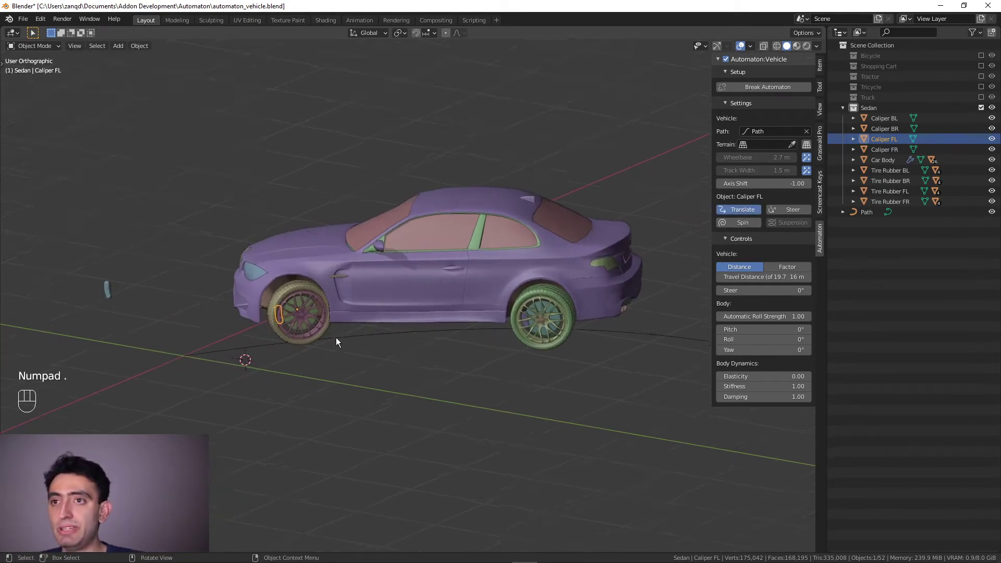
middle_drag(344, 339, 491, 344)
scroll(527, 355, down, 3)
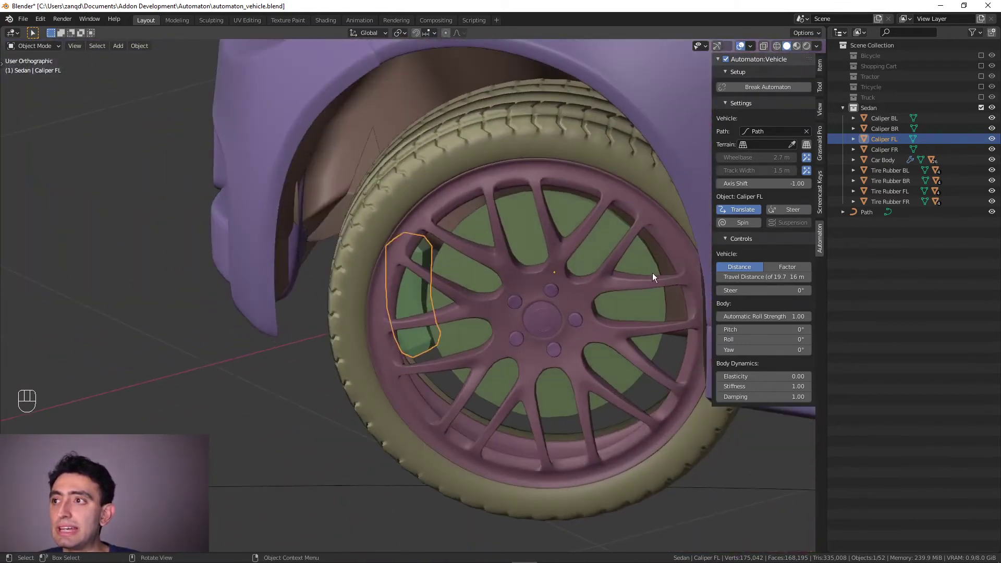
click(793, 209)
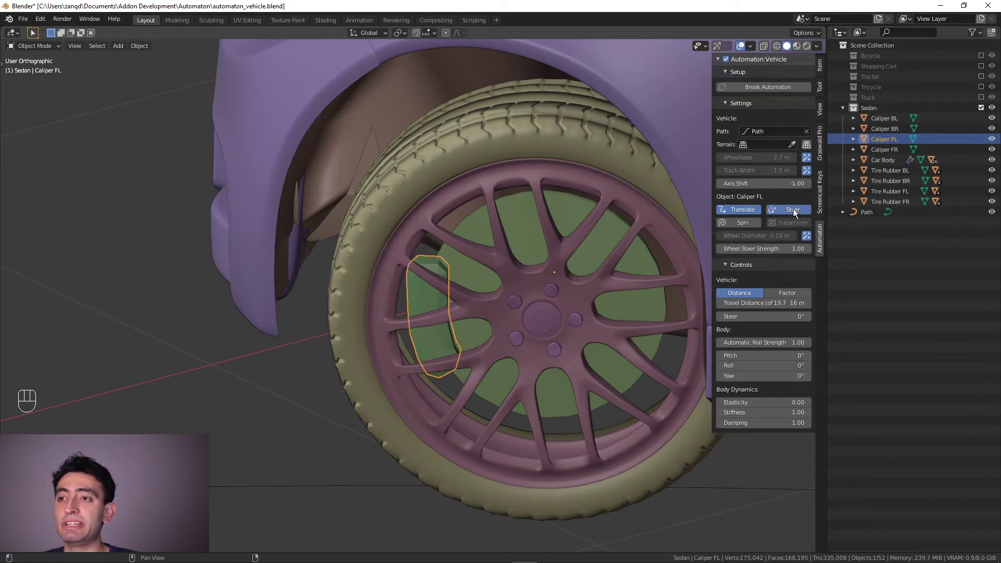
- Enable Translate and Steer for Caliper FR so that it moves and turns with the front right wheel
scroll(468, 295, down, 6)
scroll(463, 284, down, 4)
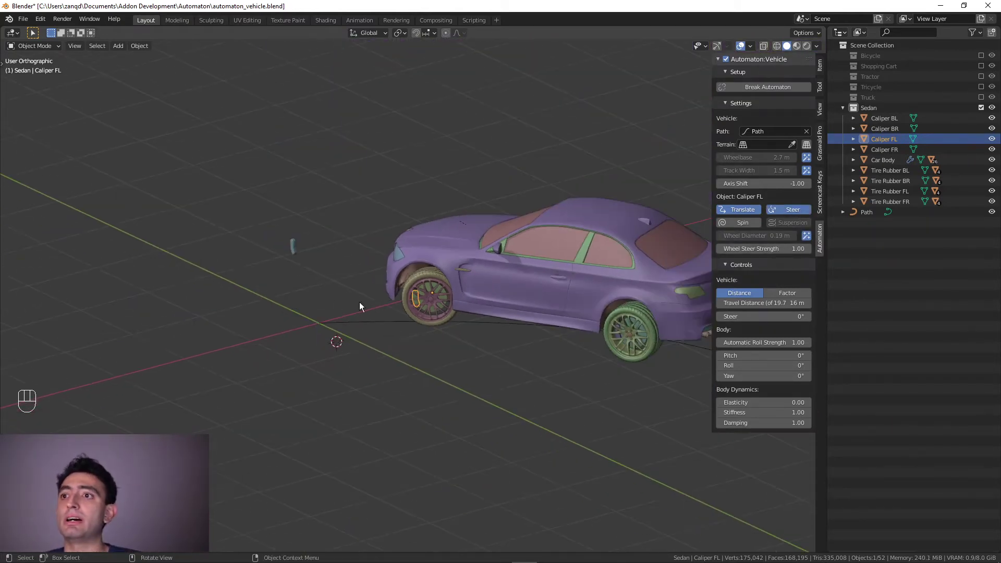
middle_drag(359, 303, 525, 340)
scroll(526, 343, up, 2)
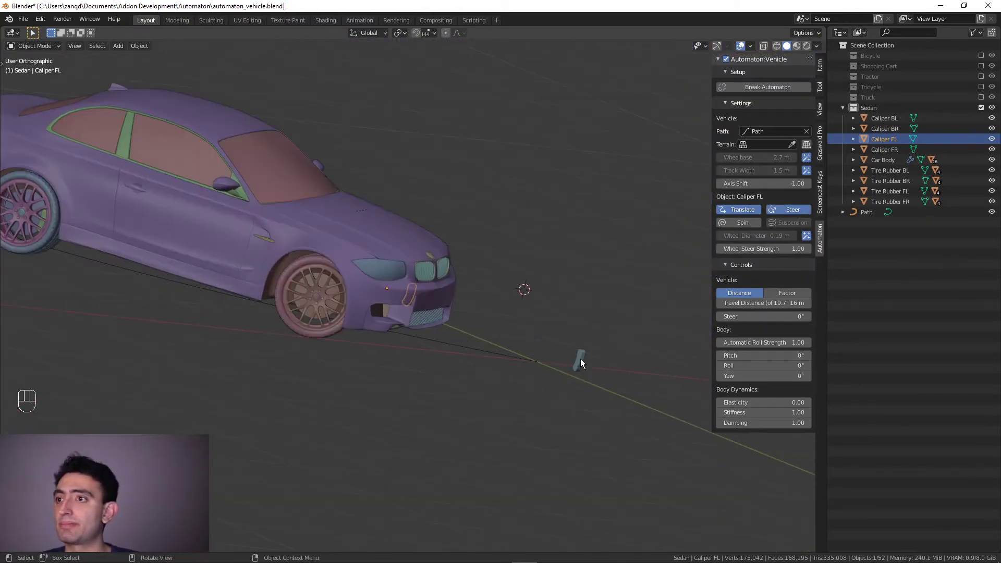
click(581, 359)
middle_drag(584, 359, 694, 330)
click(746, 209)
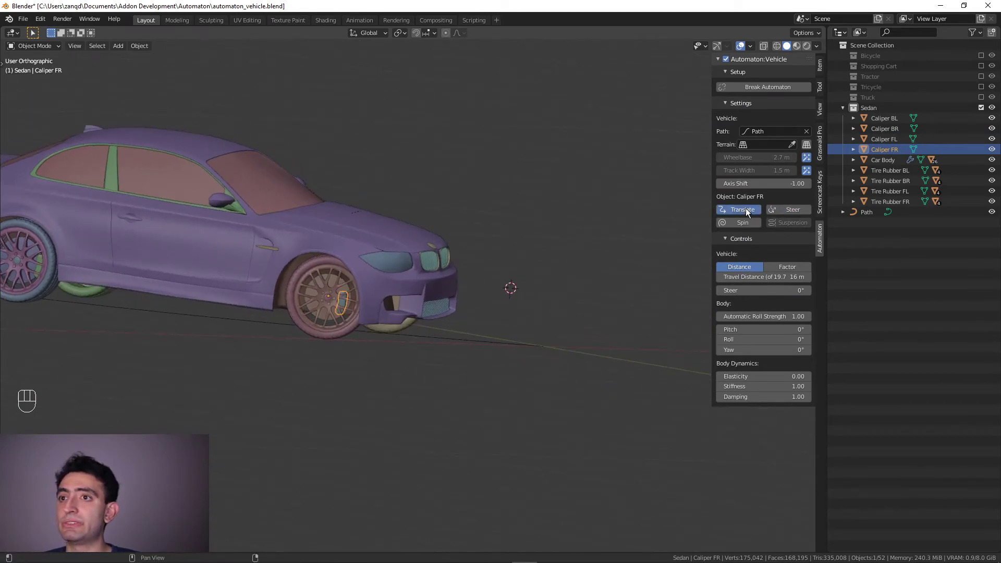
key(KP_Decimal)
scroll(407, 331, down, 3)
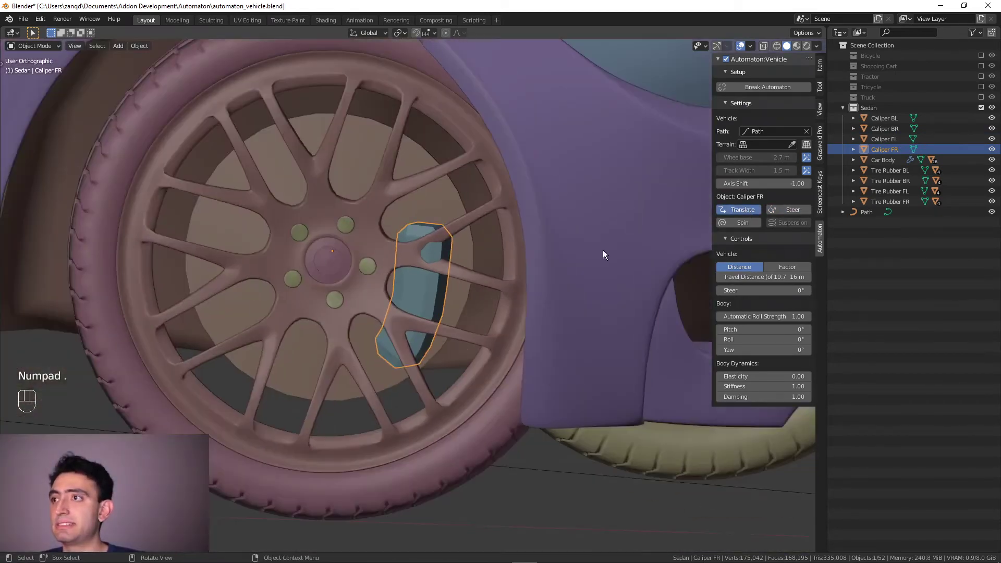
click(788, 208)
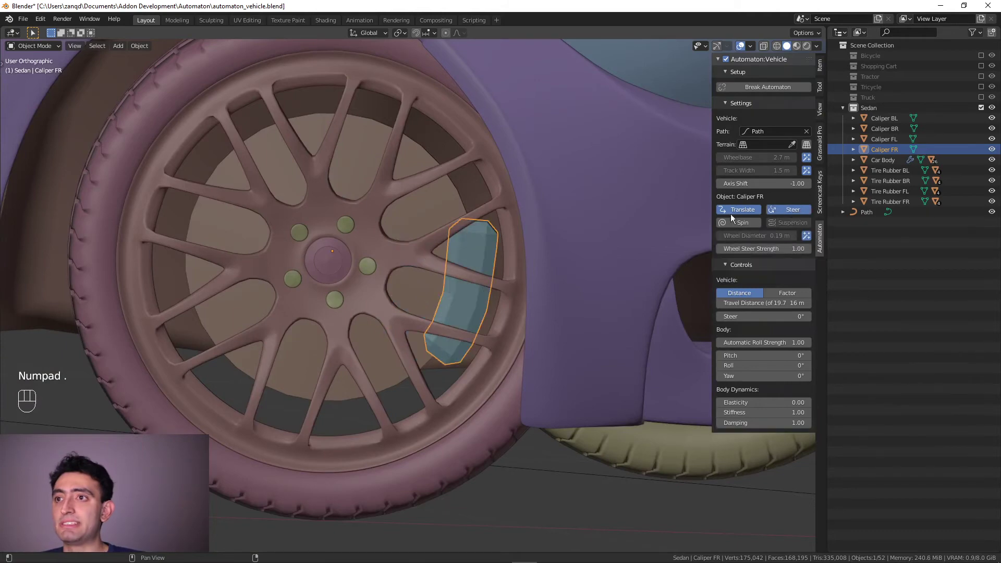
scroll(284, 248, down, 5)
middle_drag(281, 304, 408, 289)
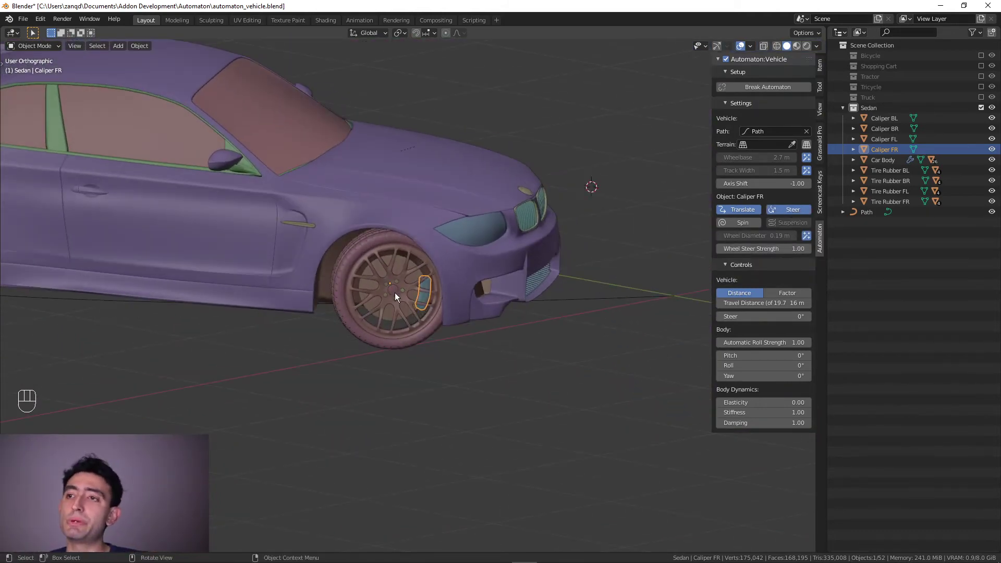
scroll(395, 293, up, 3)
middle_drag(537, 288, 546, 341)
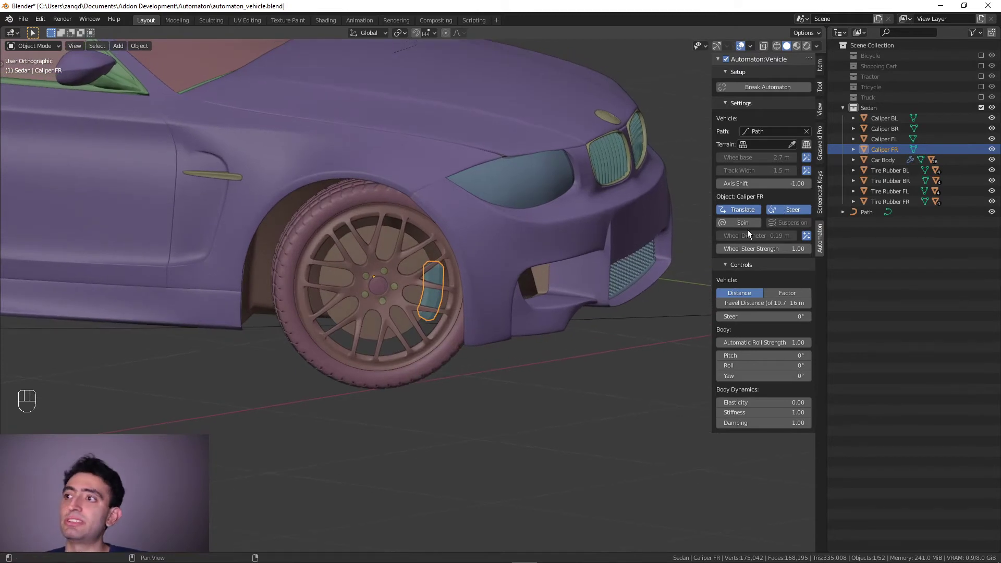
- Reduce the vehicle's Travel Distance to 12 m to test how the wheels and calipers follow along the path
scroll(548, 334, down, 2)
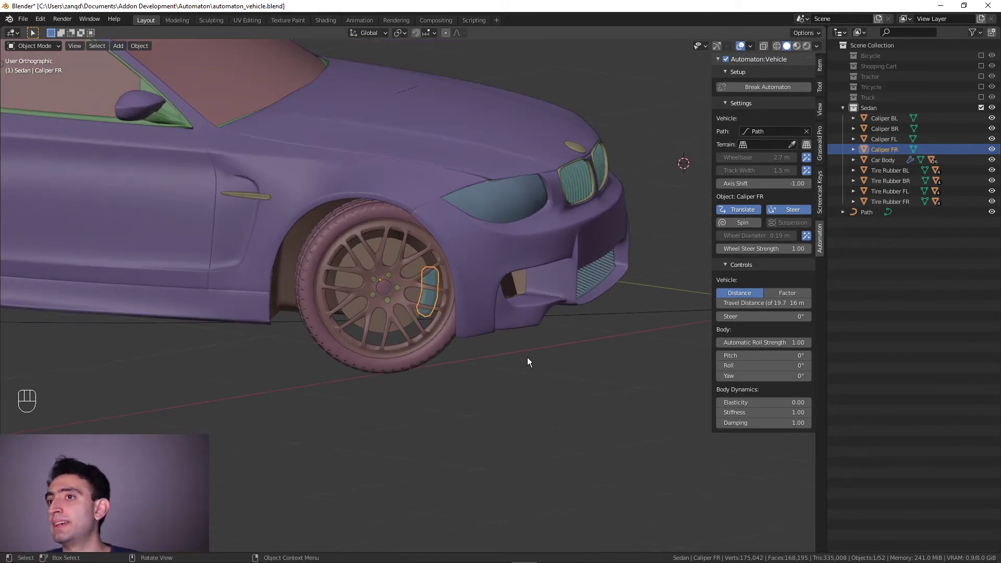
shift+middle_drag(476, 361, 562, 386)
drag(762, 302, 750, 303)
scroll(485, 360, down, 5)
scroll(439, 383, up, 3)
shift+middle_drag(381, 382, 576, 384)
scroll(521, 387, down, 3)
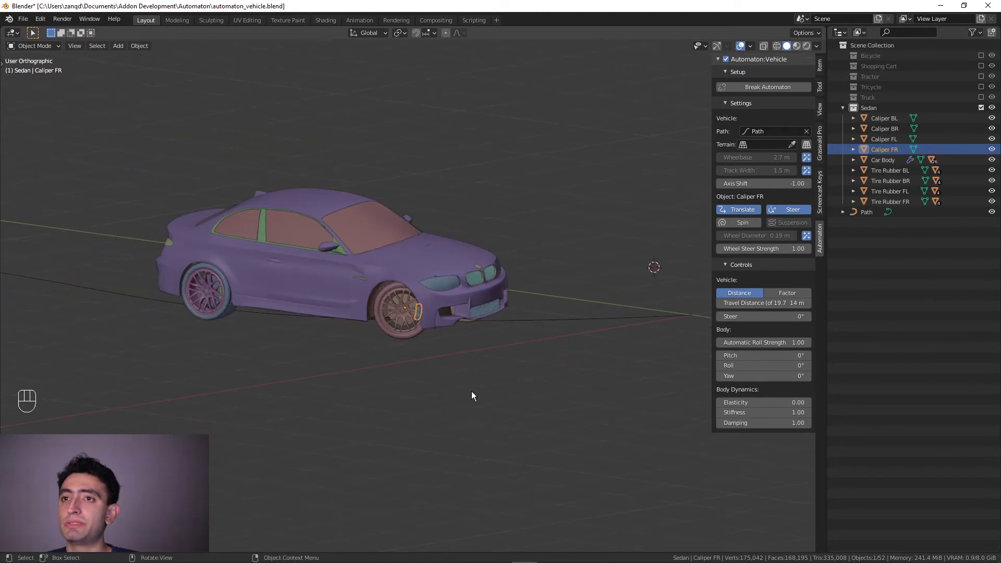
middle_drag(472, 393, 569, 369)
drag(792, 300, 761, 304)
- Create a new terrain object and assign it as the vehicle's Terrain
middle_drag(495, 344, 401, 389)
scroll(386, 360, down, 3)
shift+middle_drag(370, 327, 545, 311)
click(513, 370)
scroll(476, 405, up, 3)
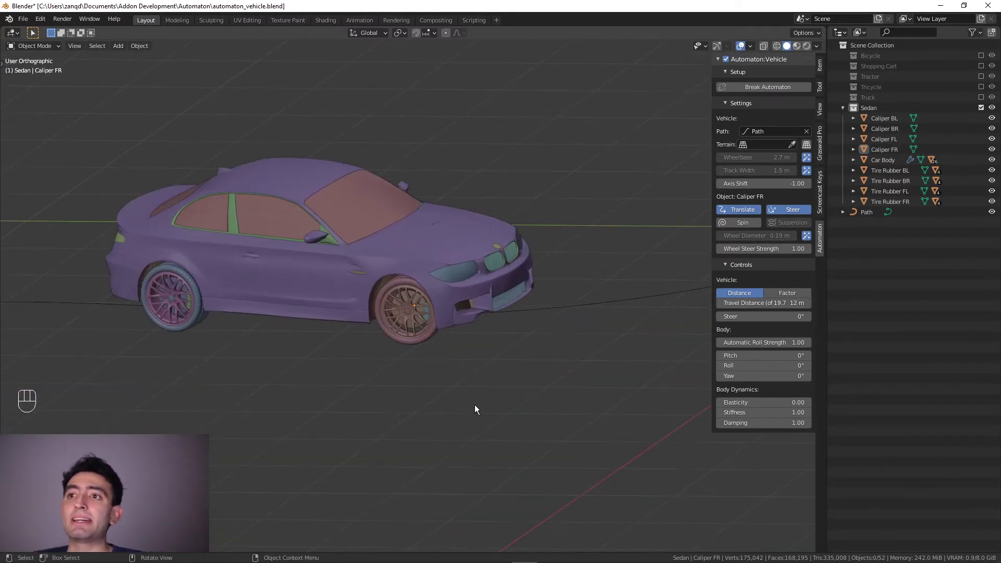
scroll(301, 395, up, 4)
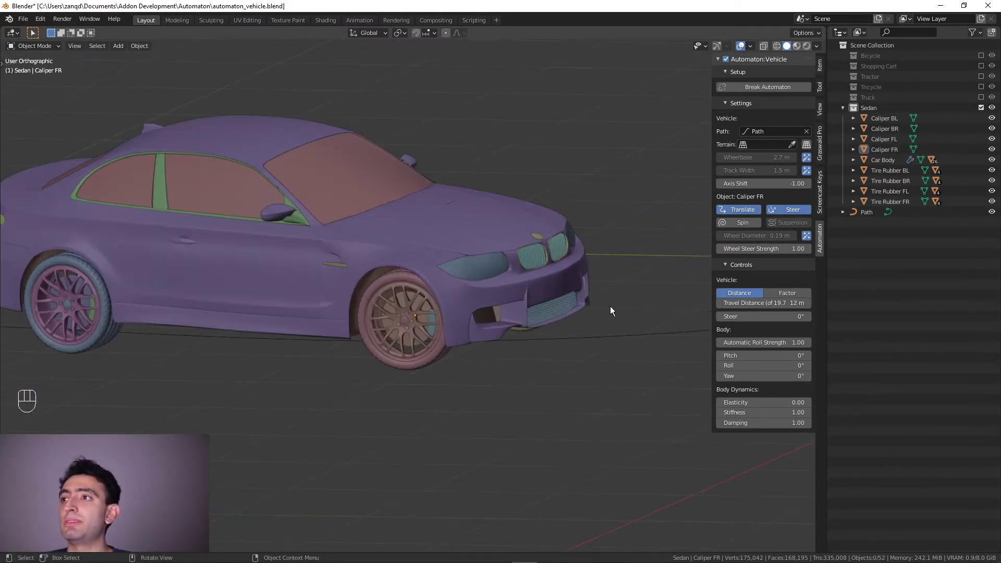
scroll(613, 312, down, 3)
middle_drag(616, 328, 597, 356)
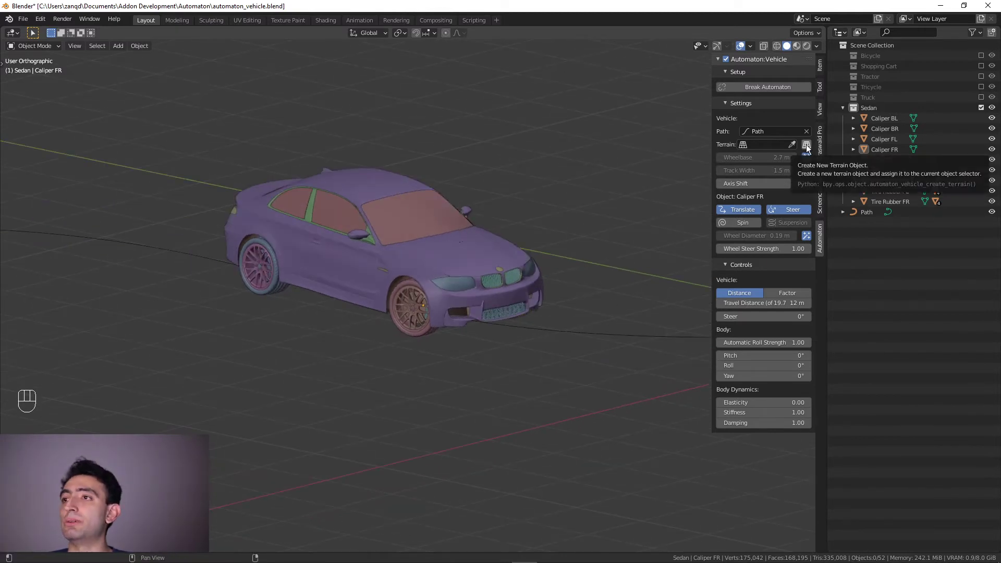
click(807, 145)
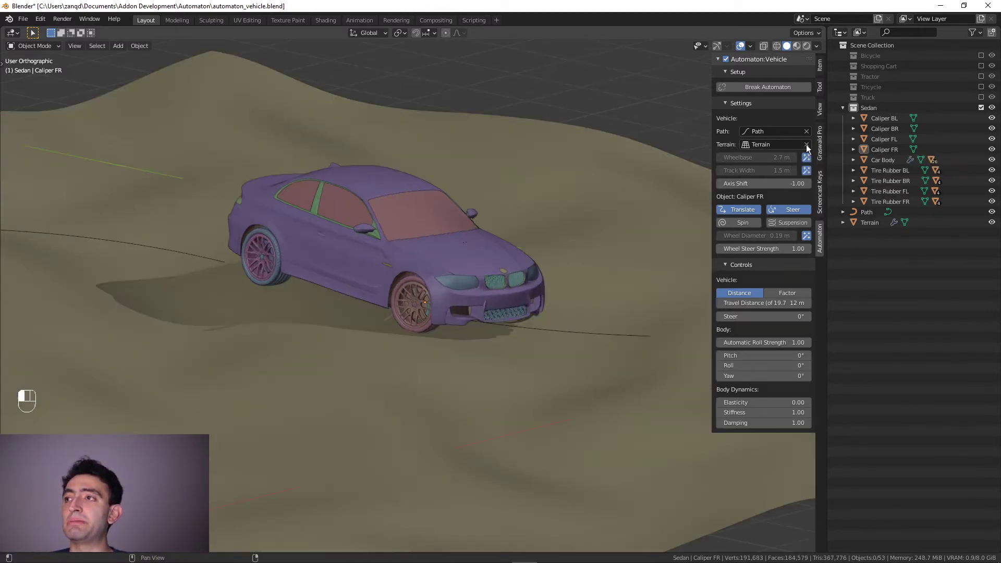
scroll(546, 391, down, 5)
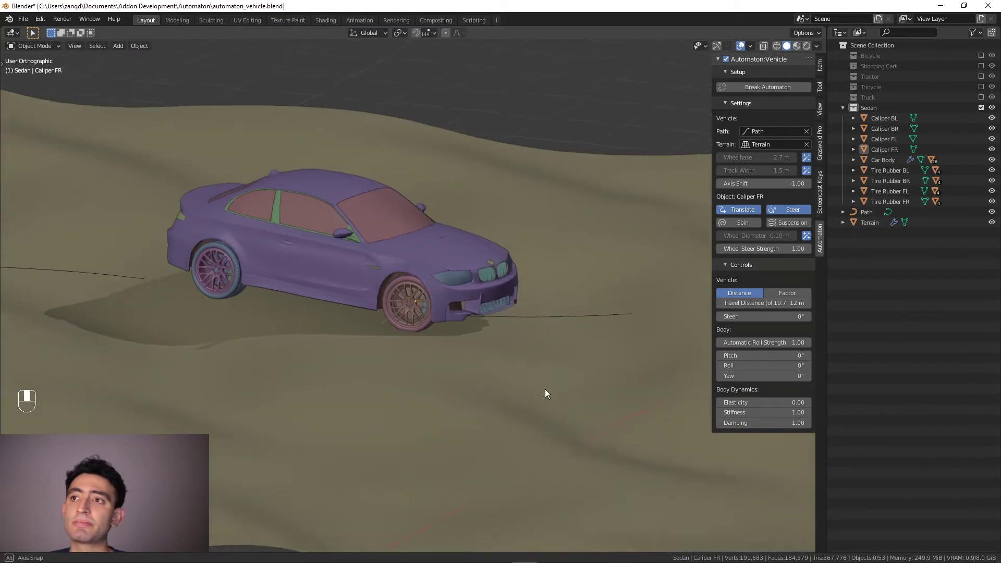
- Select the Car Body and set the vehicle's Travel Distance to 15 m to move the sedan across the terrain
click(488, 386)
scroll(470, 393, down, 3)
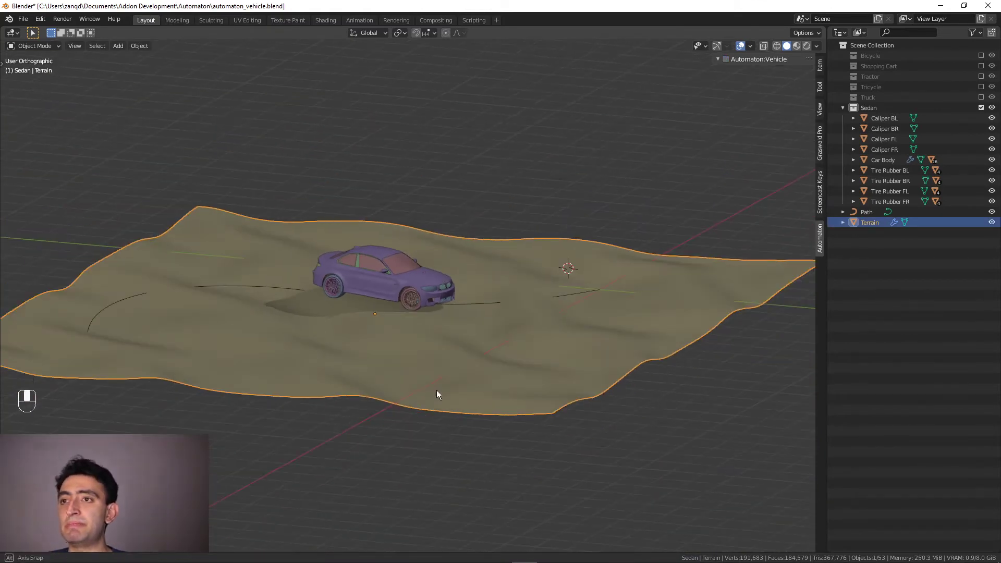
middle_drag(437, 391, 412, 286)
click(413, 286)
scroll(491, 361, up, 3)
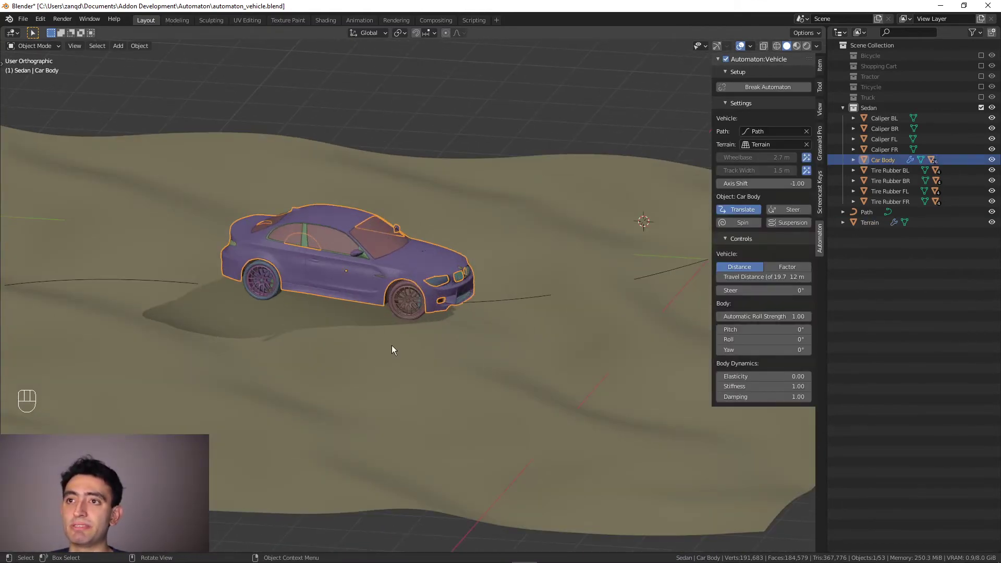
mouse_move(393, 346)
middle_down()
mouse_move(403, 311)
mouse_move(414, 345)
middle_up()
scroll(499, 369, up, 2)
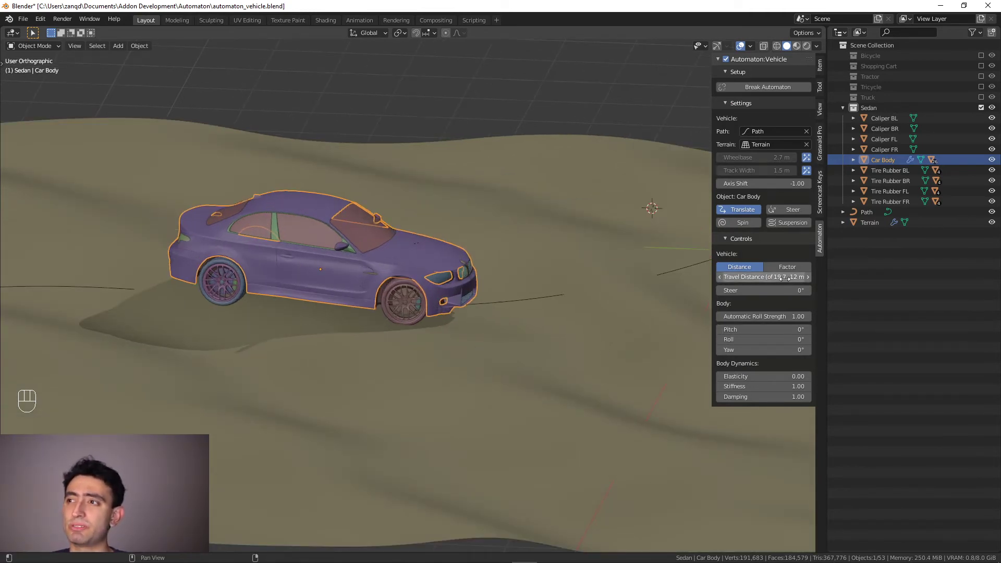
drag(762, 278, 803, 277)
middle_drag(574, 302, 600, 292)
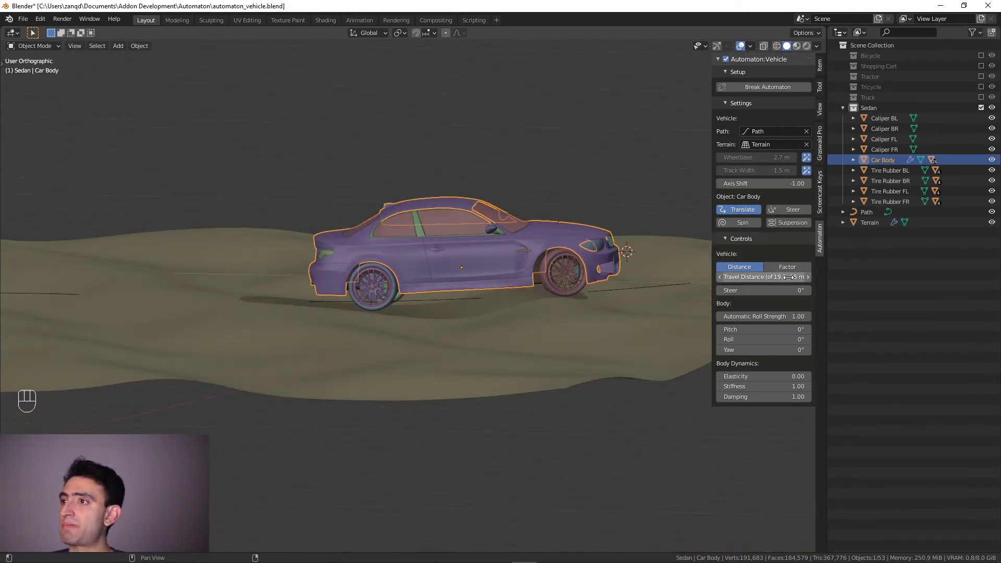
drag(761, 277, 764, 277)
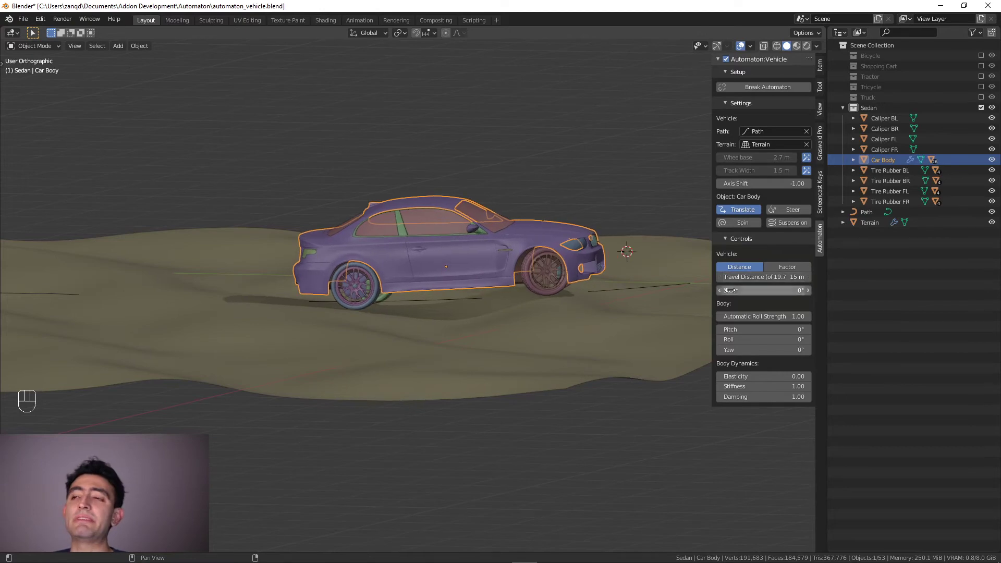
- Enable Suspension for Tire Rubber BR so that the rear right wheel follows the terrain
scroll(621, 166, up, 2)
click(620, 160)
shift+middle_drag(647, 236, 422, 281)
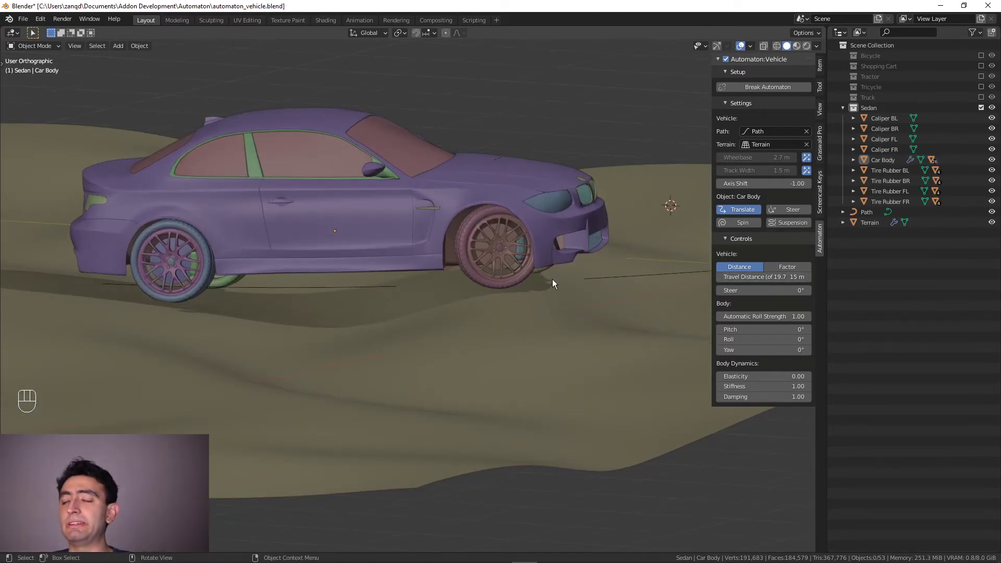
shift+middle_drag(230, 284, 375, 292)
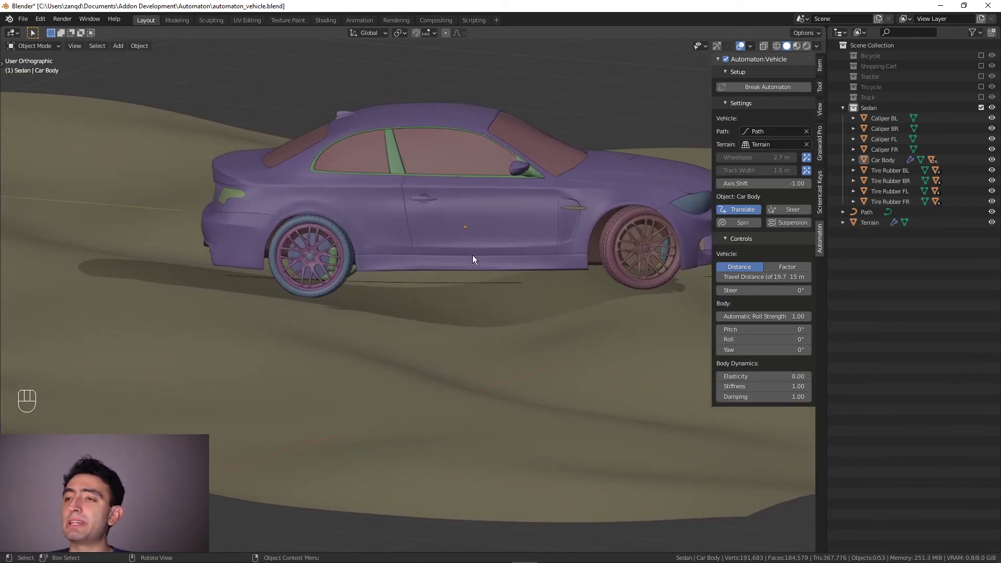
click(346, 273)
middle_drag(348, 273, 489, 299)
key(KP_Decimal)
scroll(490, 299, down, 2)
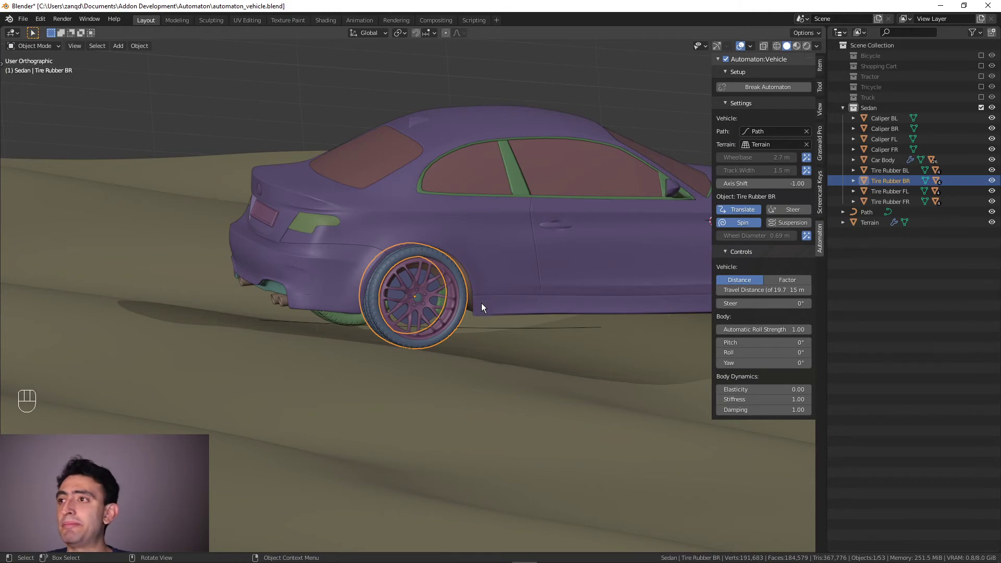
scroll(481, 303, up, 2)
middle_drag(497, 349, 504, 317)
scroll(545, 321, down, 3)
scroll(546, 324, up, 4)
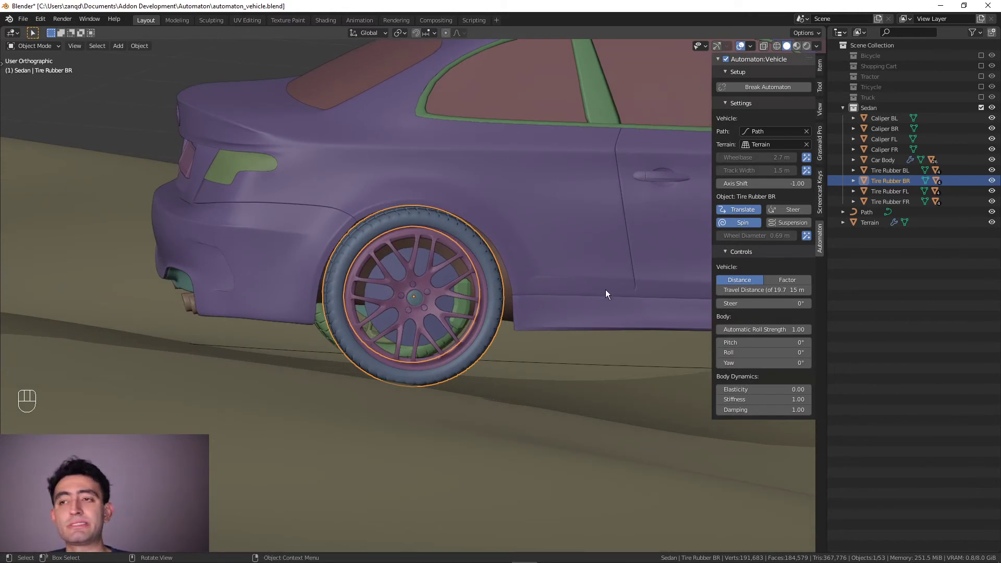
middle_drag(606, 289, 564, 305)
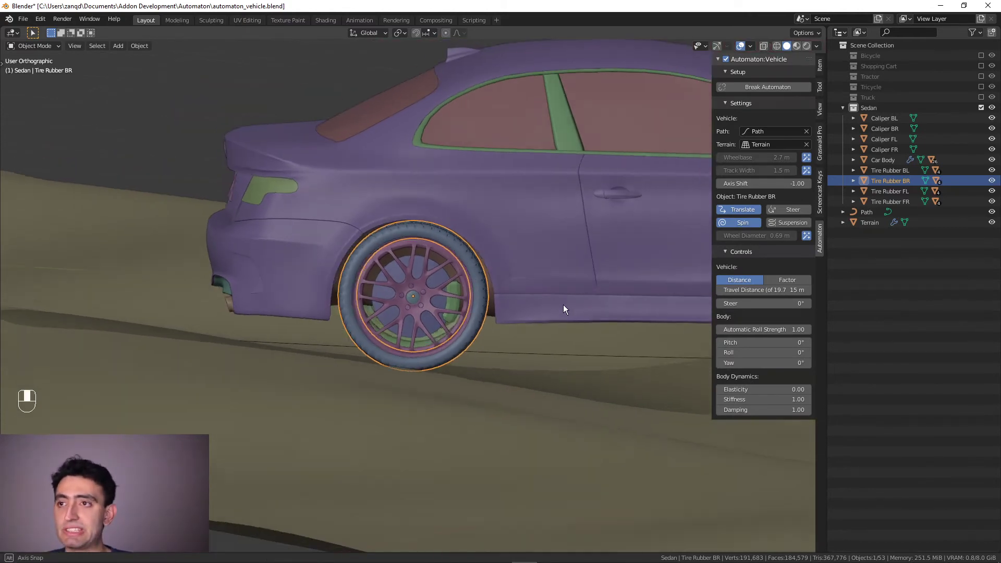
click(780, 224)
- Enable Suspension for Tire Rubber BL, the rear left wheel
middle_drag(376, 327, 309, 357)
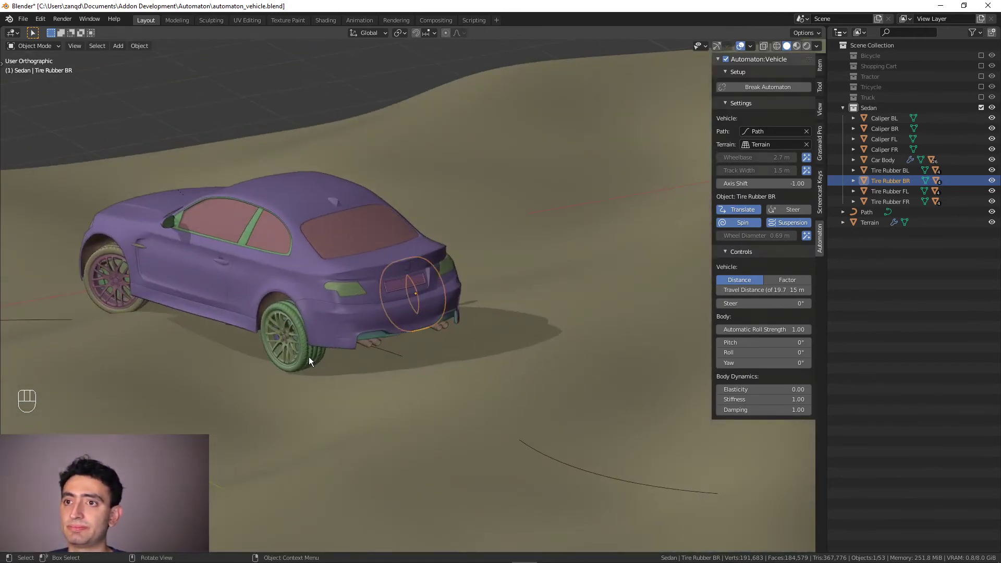
click(309, 357)
click(783, 224)
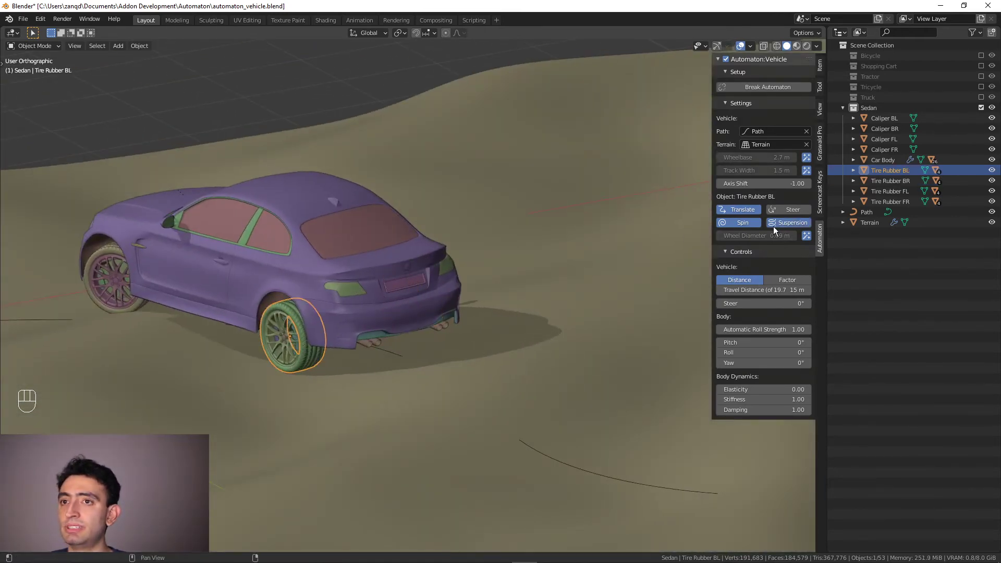
- Enable Suspension for Tire Rubber FR, the front right wheel
middle_drag(385, 335, 521, 339)
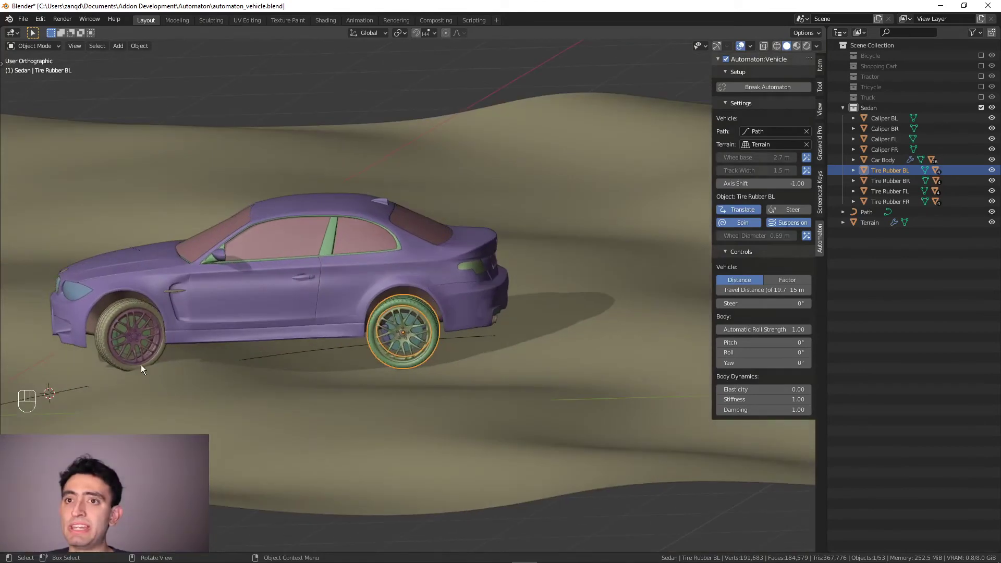
click(126, 366)
key(KP_Decimal)
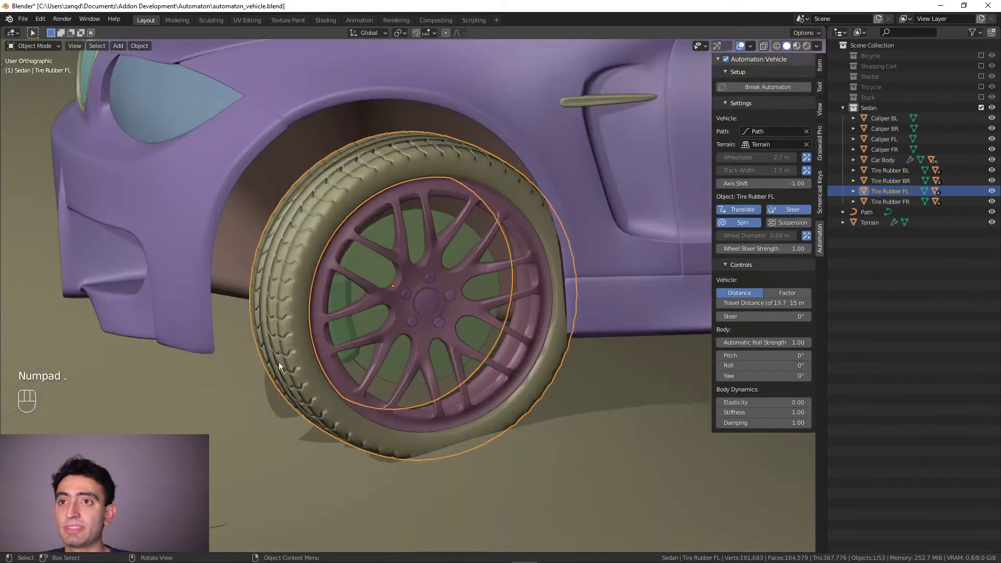
middle_drag(438, 401, 435, 375)
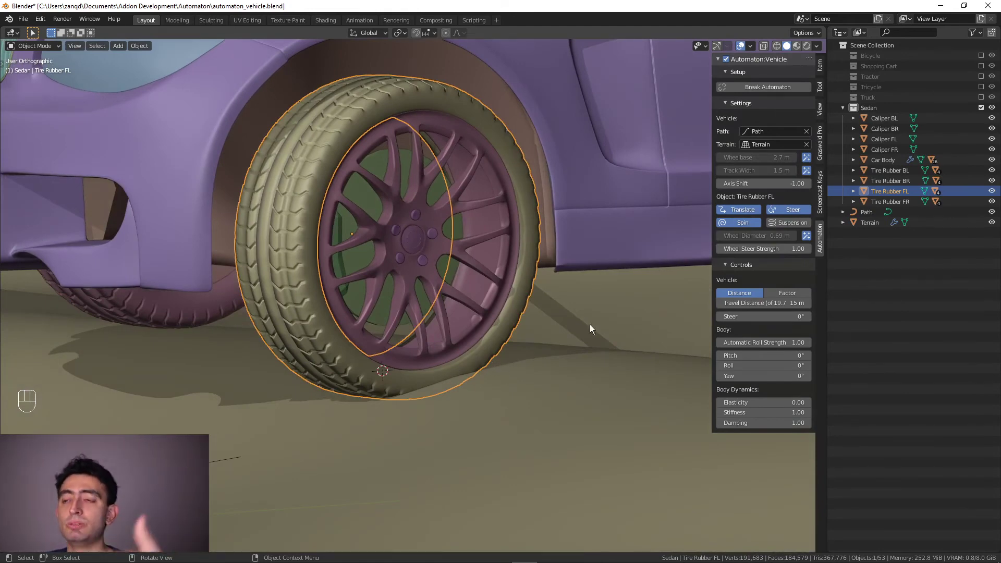
click(153, 332)
middle_drag(153, 332, 514, 356)
click(783, 223)
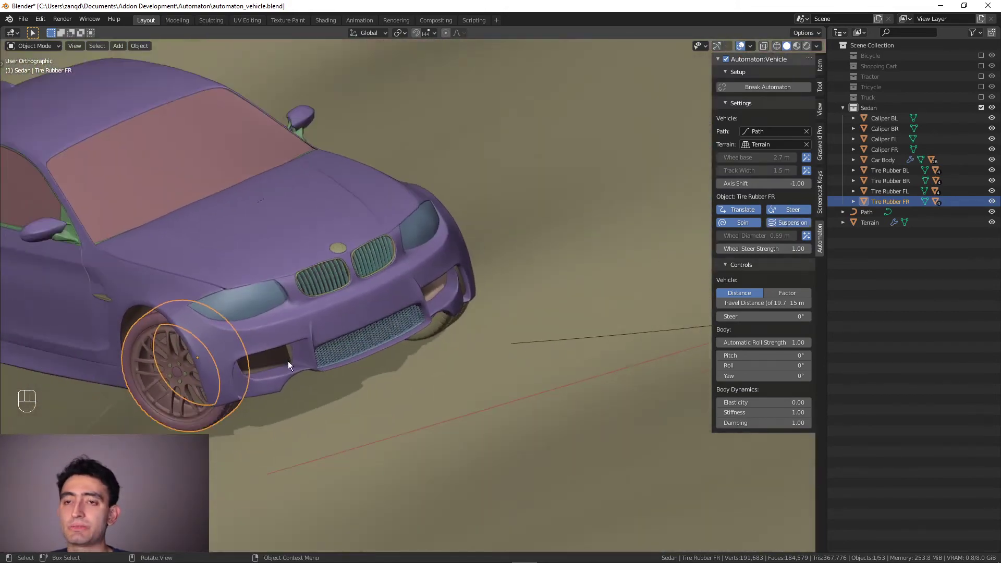
- Enable Suspension for Tire Rubber FL, switching it off and on to compare the wheel's height over the terrain
middle_drag(288, 361, 324, 341)
click(323, 342)
key(KP_Decimal)
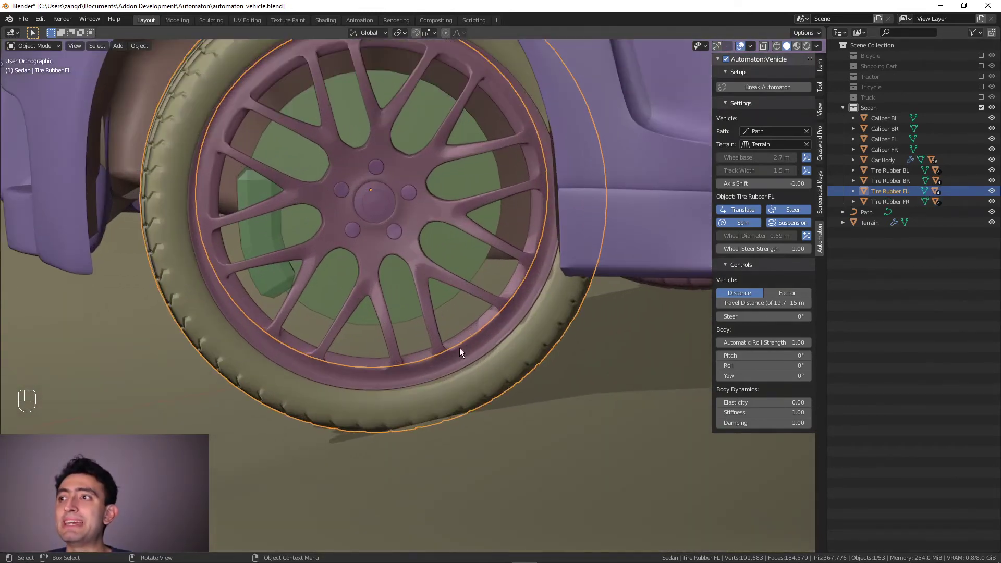
click(803, 224)
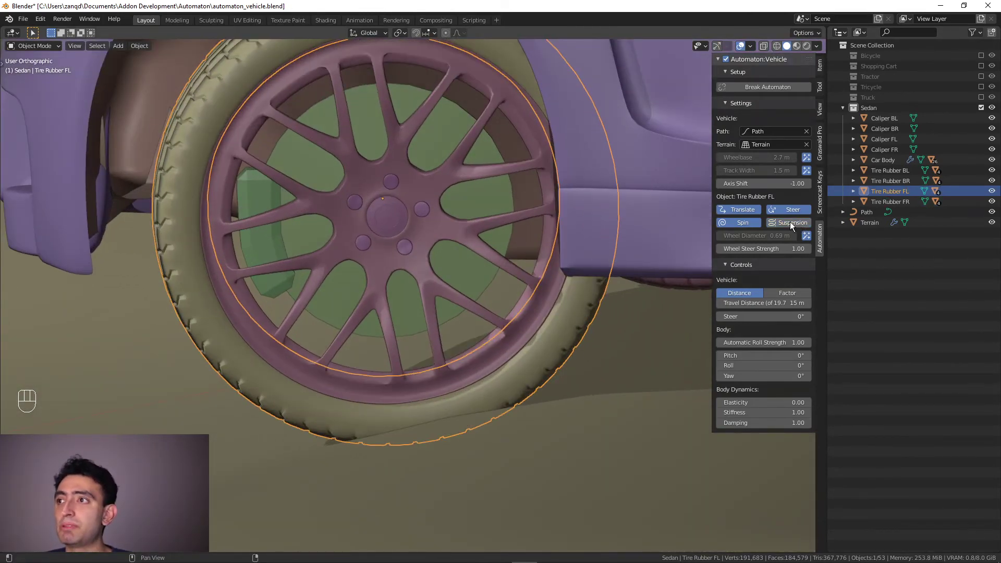
- Enable Suspension for Caliper FL, the caliper inside the front left wheel
click(267, 236)
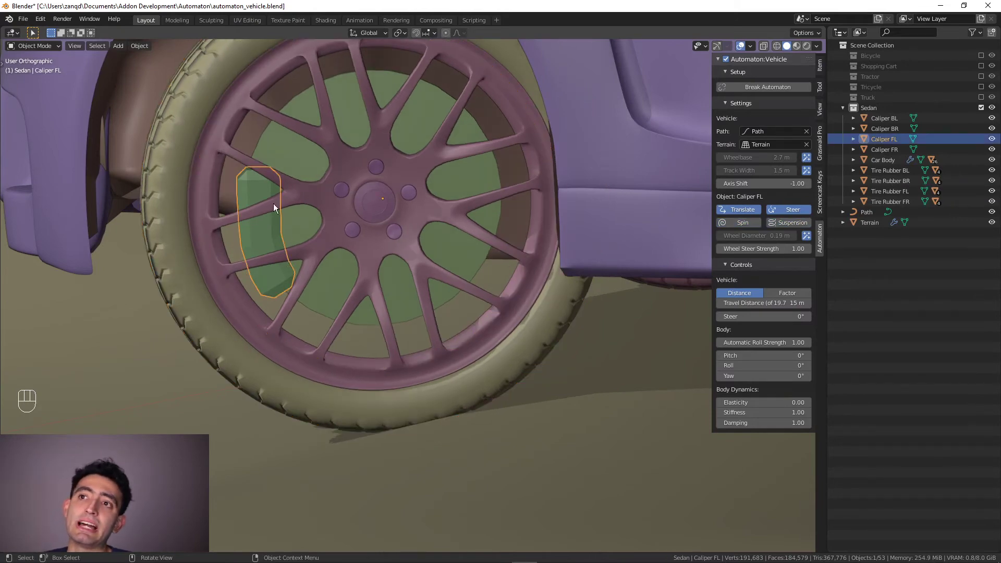
click(219, 363)
middle_drag(289, 338, 383, 392)
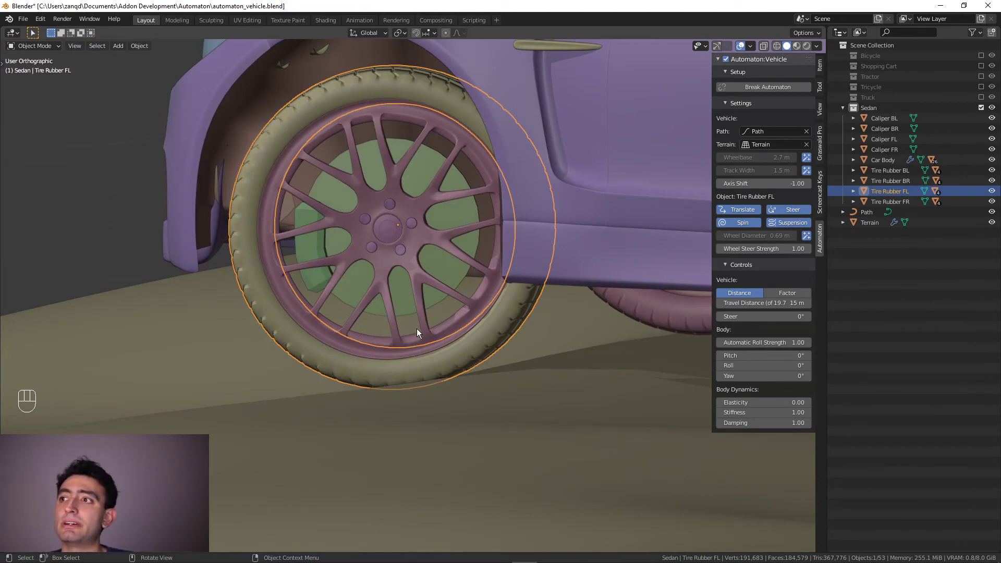
middle_drag(418, 331, 361, 246)
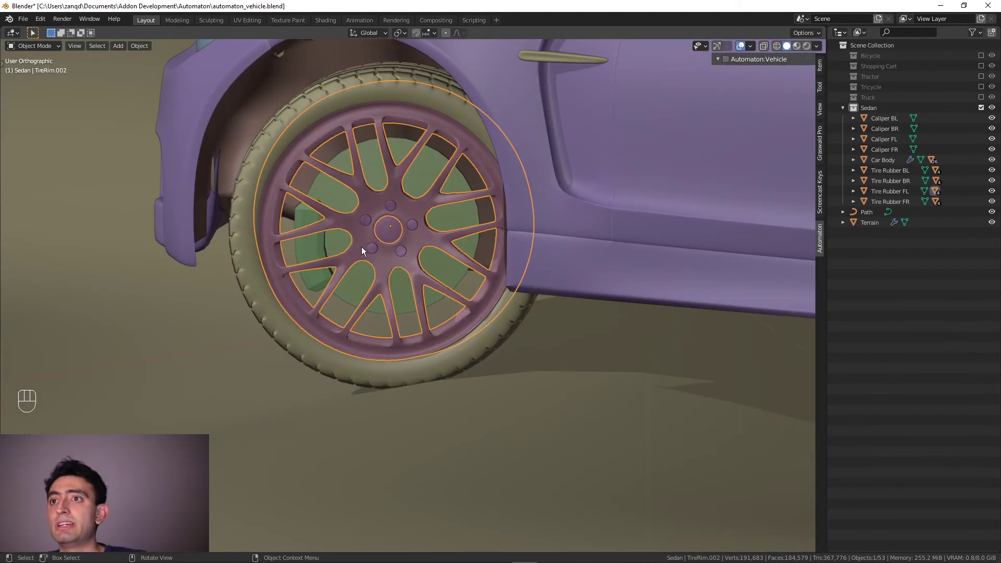
click(318, 254)
middle_drag(675, 253, 569, 269)
click(790, 224)
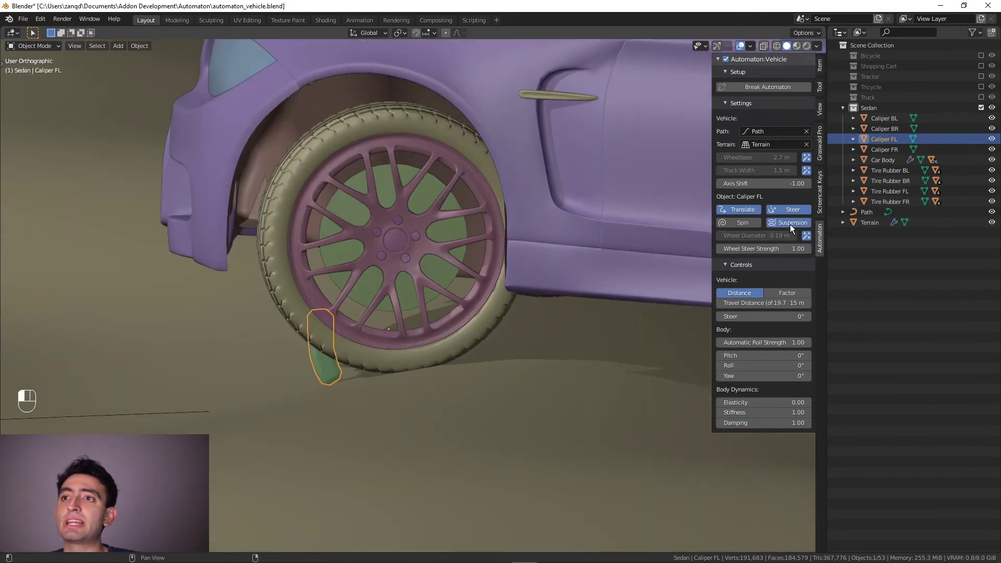
middle_drag(490, 300, 541, 393)
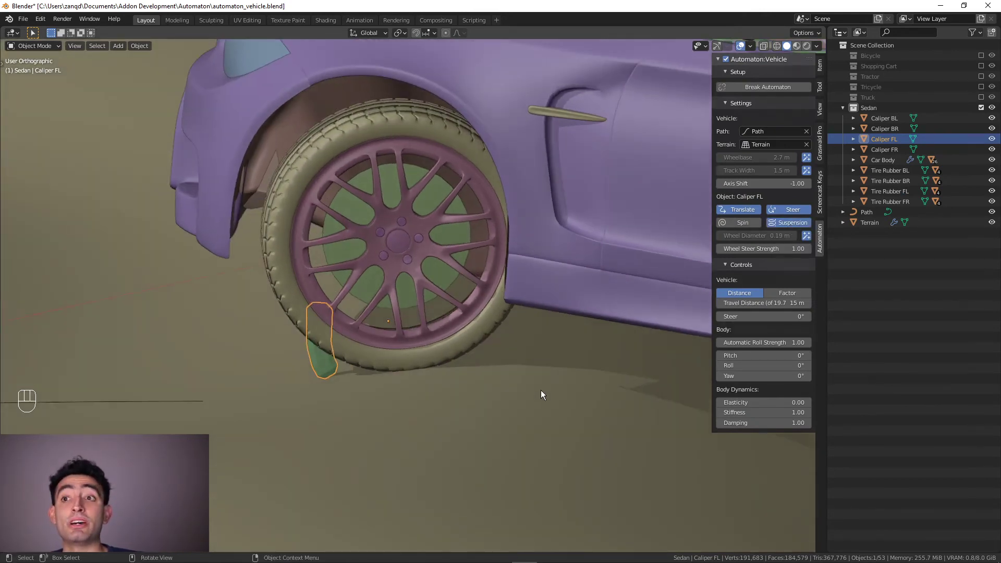
- Enable Suspension for Caliper FR, the caliper inside the front right wheel
scroll(439, 421, up, 3)
middle_drag(439, 421, 479, 342)
scroll(520, 416, down, 3)
scroll(460, 412, down, 3)
scroll(460, 413, down, 2)
scroll(478, 342, up, 2)
click(451, 224)
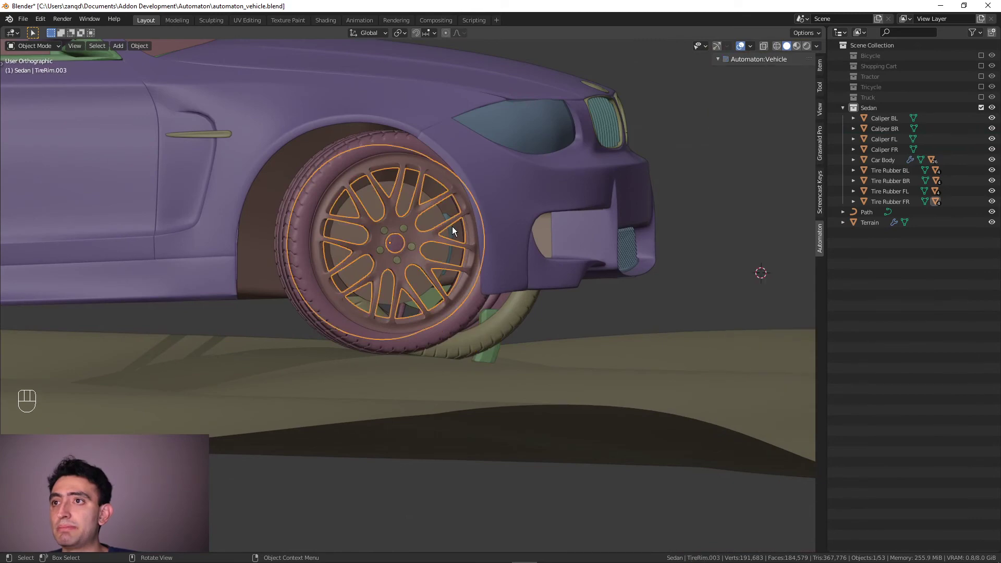
click(451, 226)
middle_drag(452, 226, 652, 245)
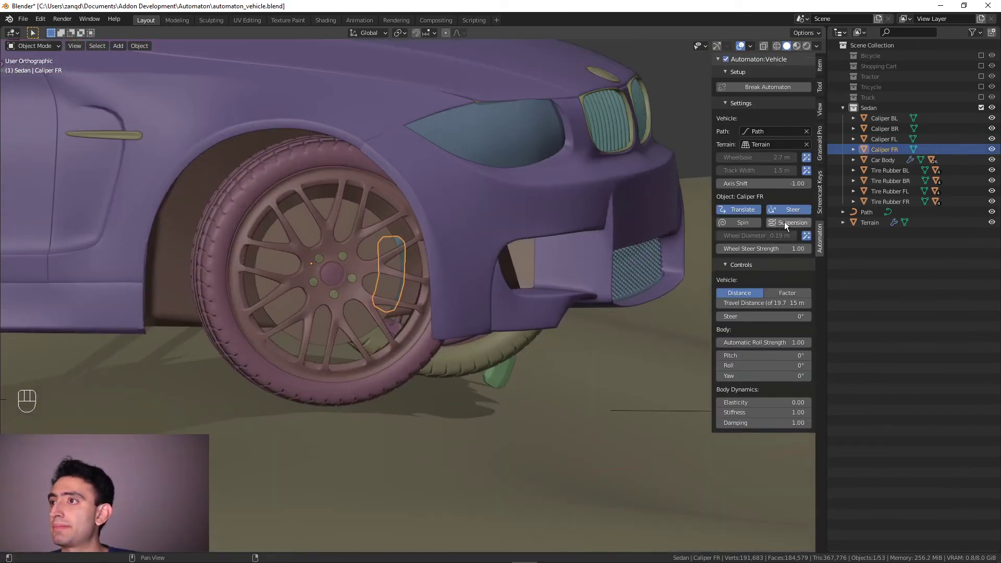
click(785, 222)
- Enable Suspension for Caliper BR, the caliper inside the rear right wheel
scroll(313, 369, down, 5)
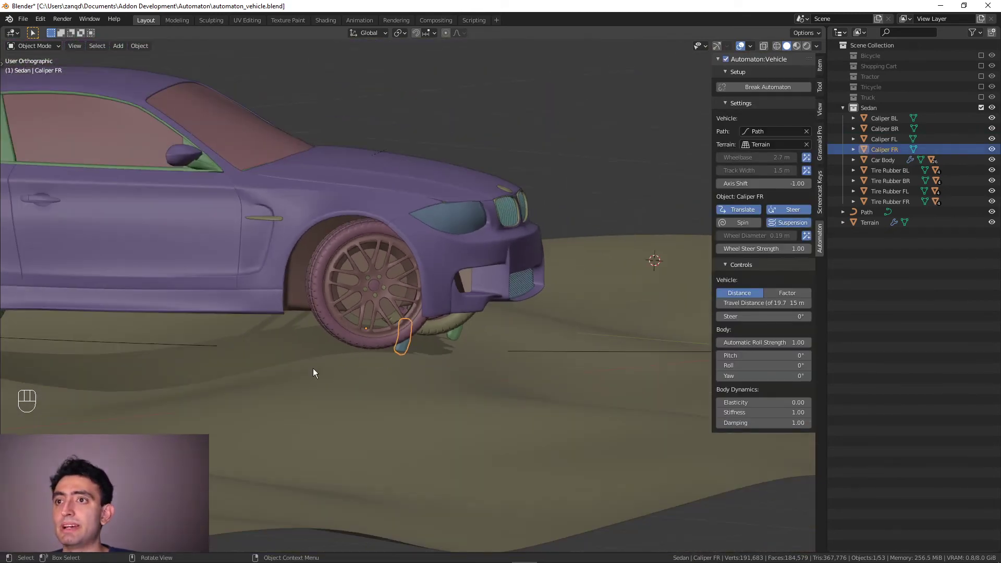
middle_drag(313, 369, 244, 368)
scroll(323, 367, up, 3)
scroll(324, 368, up, 3)
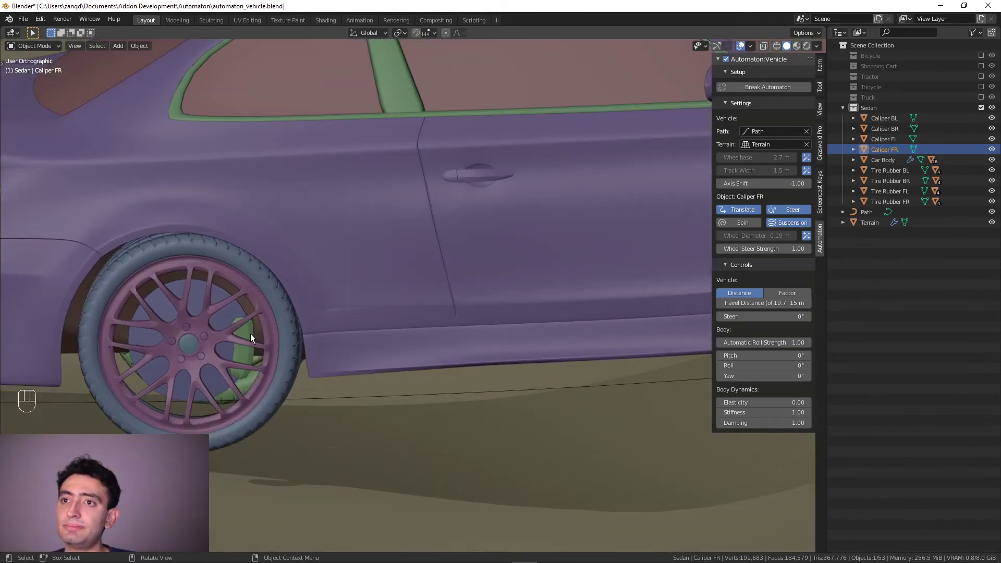
click(249, 338)
click(772, 225)
scroll(427, 371, down, 5)
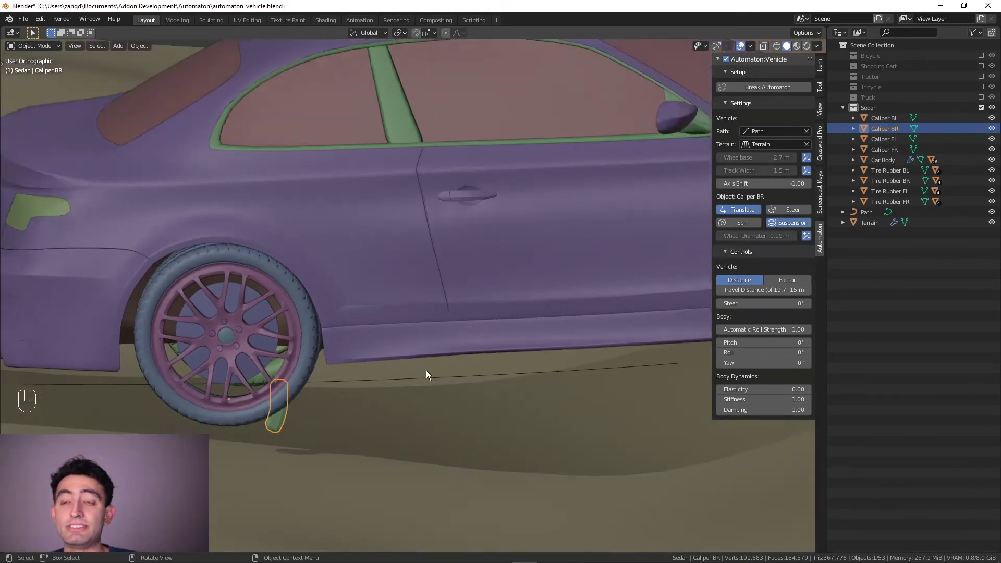
- Enable Suspension for Caliper BL, the caliper inside the rear left wheel
middle_drag(340, 393, 594, 290)
scroll(511, 321, up, 4)
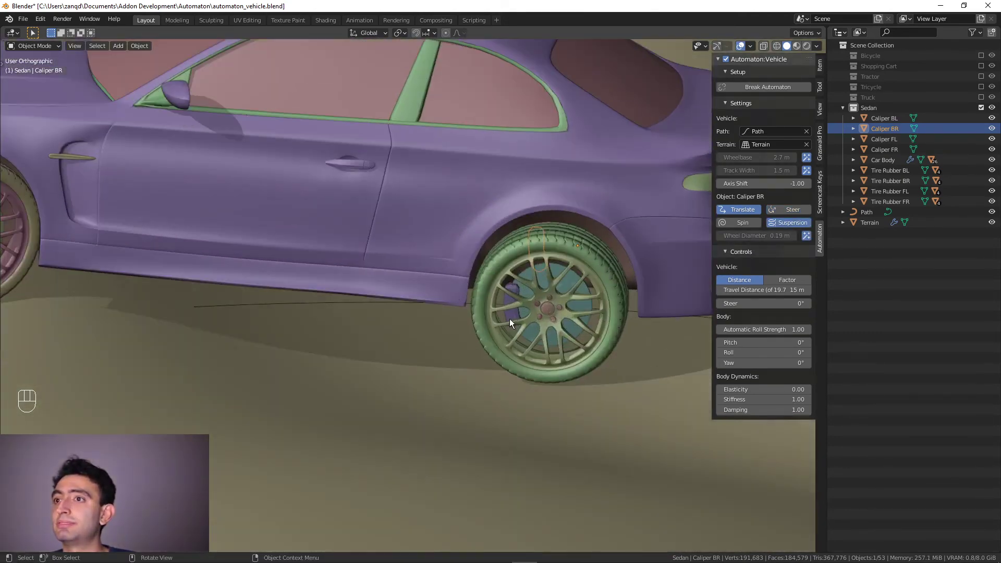
click(507, 297)
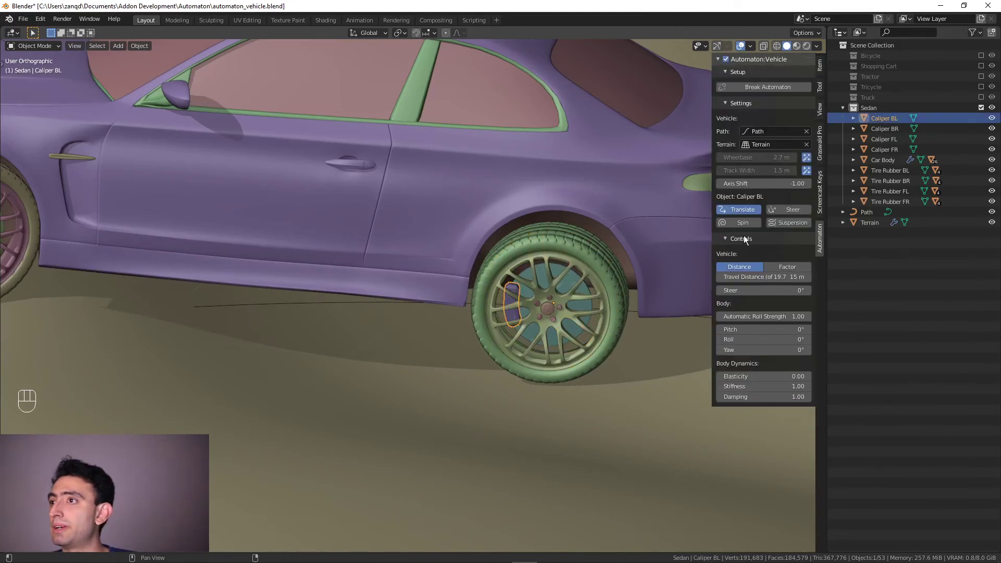
click(790, 223)
scroll(511, 342, down, 6)
middle_drag(511, 342, 510, 366)
scroll(527, 360, up, 3)
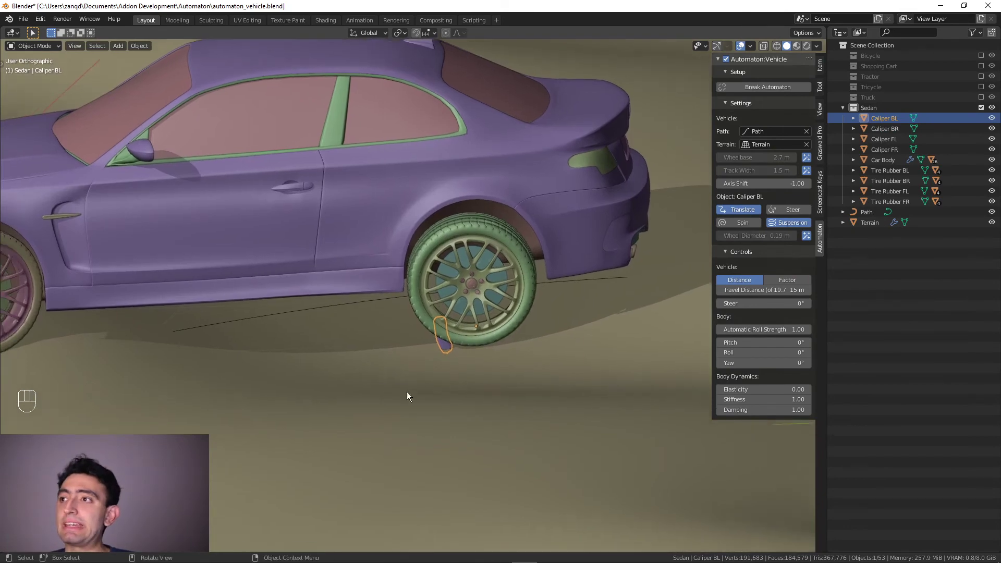
- Examine Tire Rubber BL and Caliper BL on the terrain, comparing their positions and Wheel Diameter settings
click(509, 246)
scroll(501, 369, up, 2)
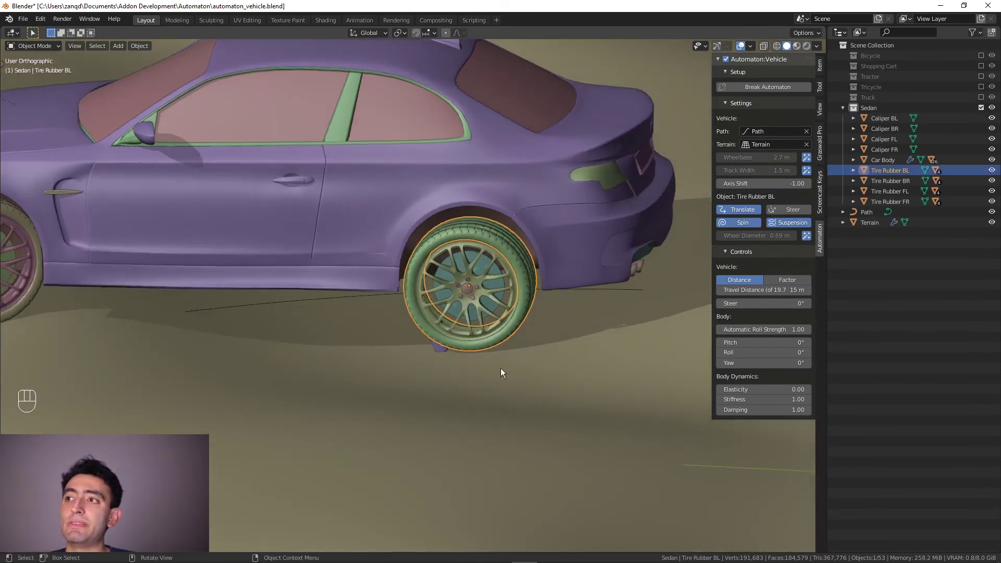
middle_drag(382, 370, 516, 225)
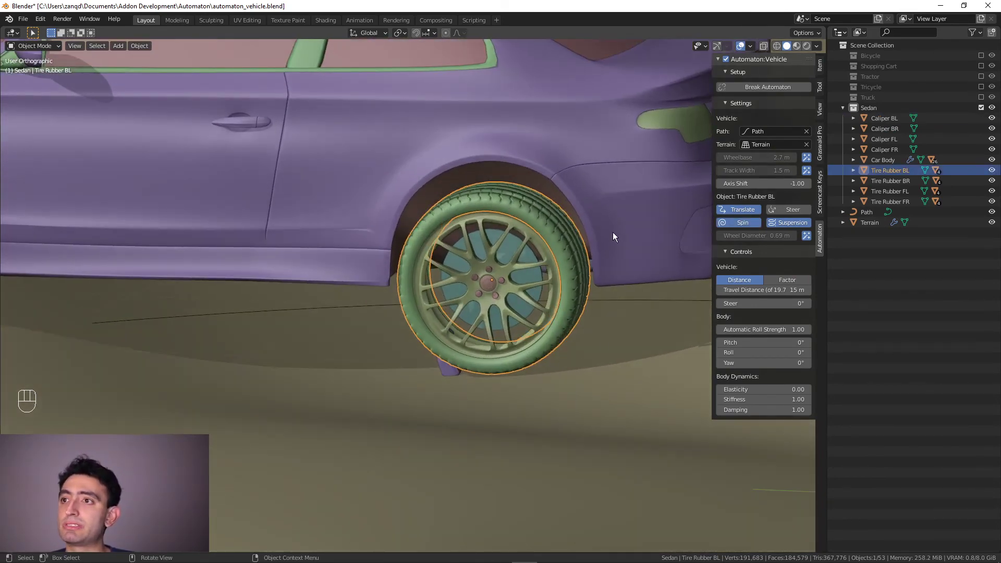
scroll(570, 314, down, 2)
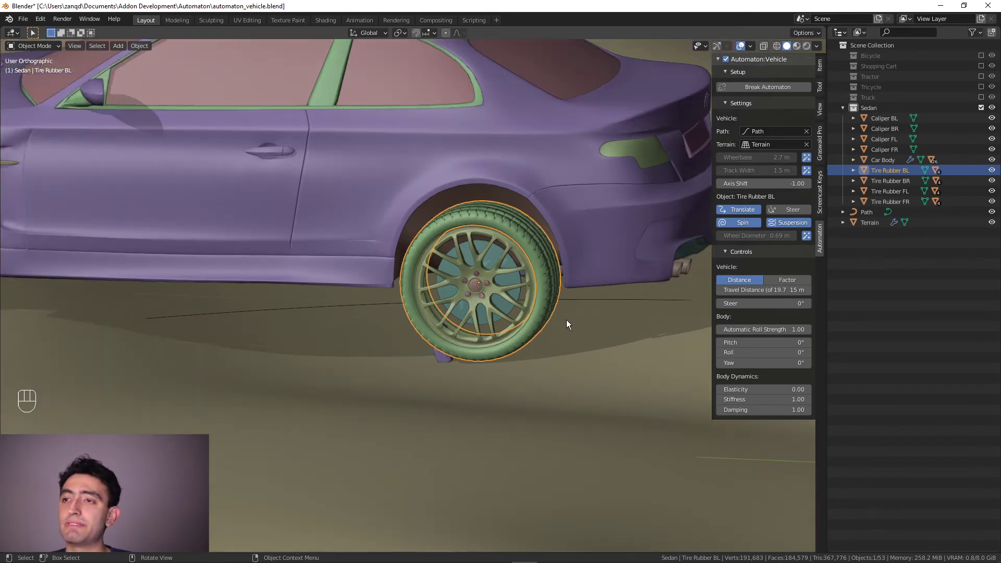
middle_drag(567, 320, 440, 318)
scroll(552, 330, up, 3)
middle_drag(552, 331, 575, 287)
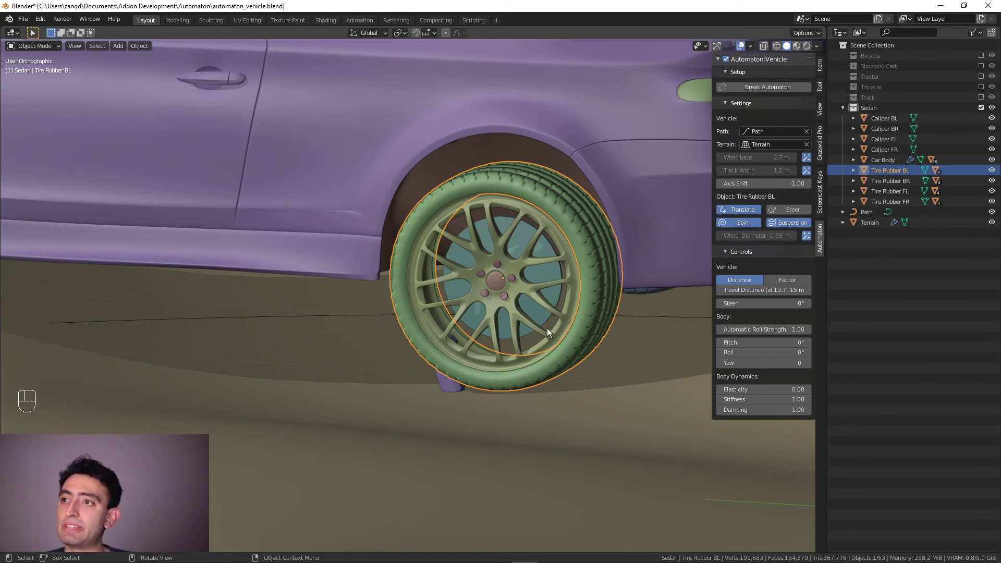
middle_drag(575, 205, 587, 201)
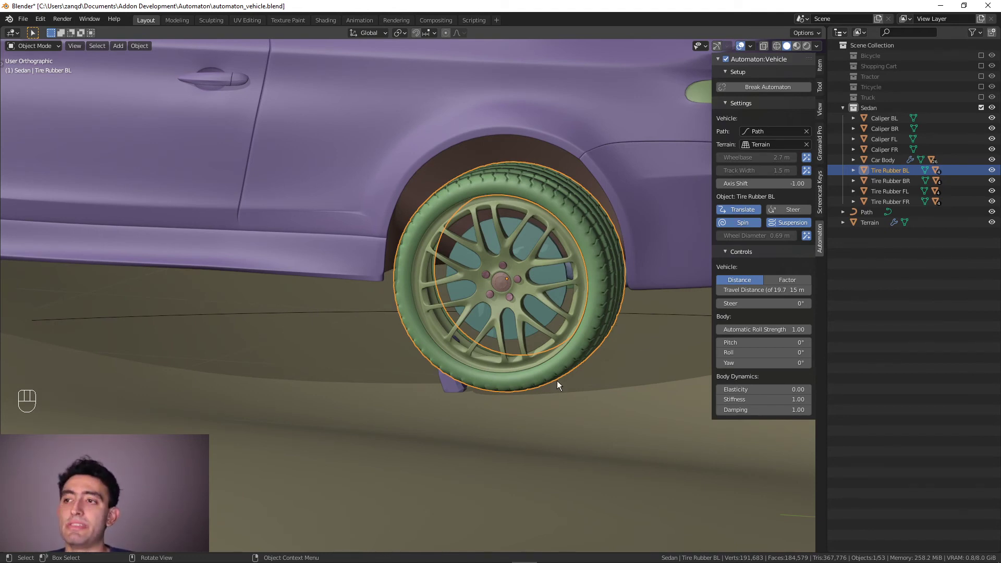
middle_drag(625, 306, 633, 299)
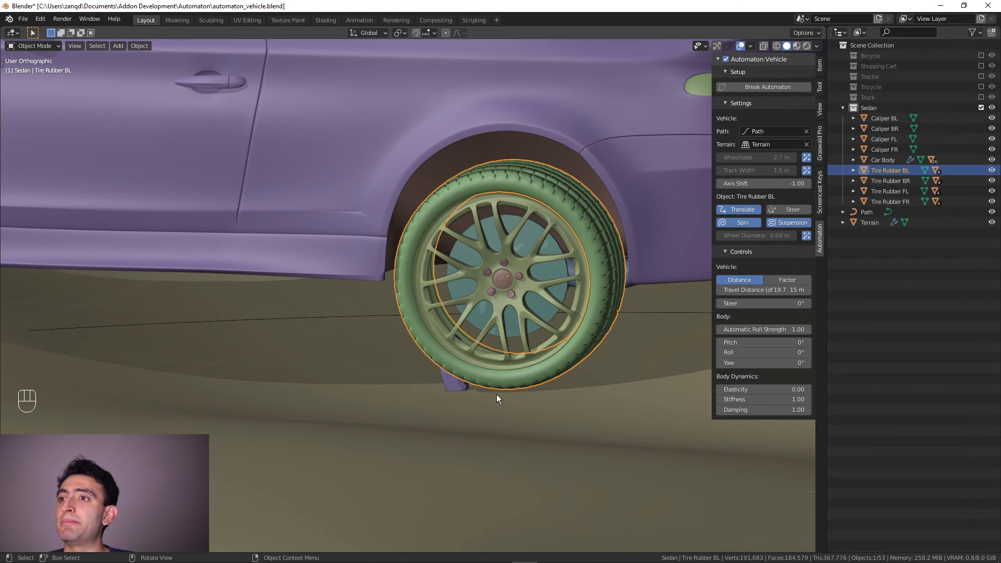
click(453, 384)
middle_drag(452, 384, 577, 359)
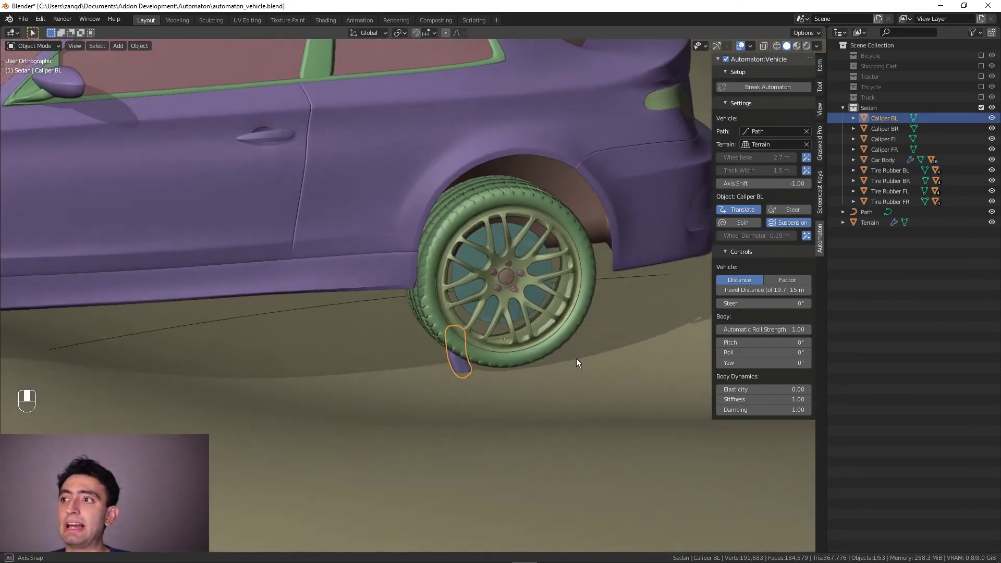
scroll(681, 258, up, 2)
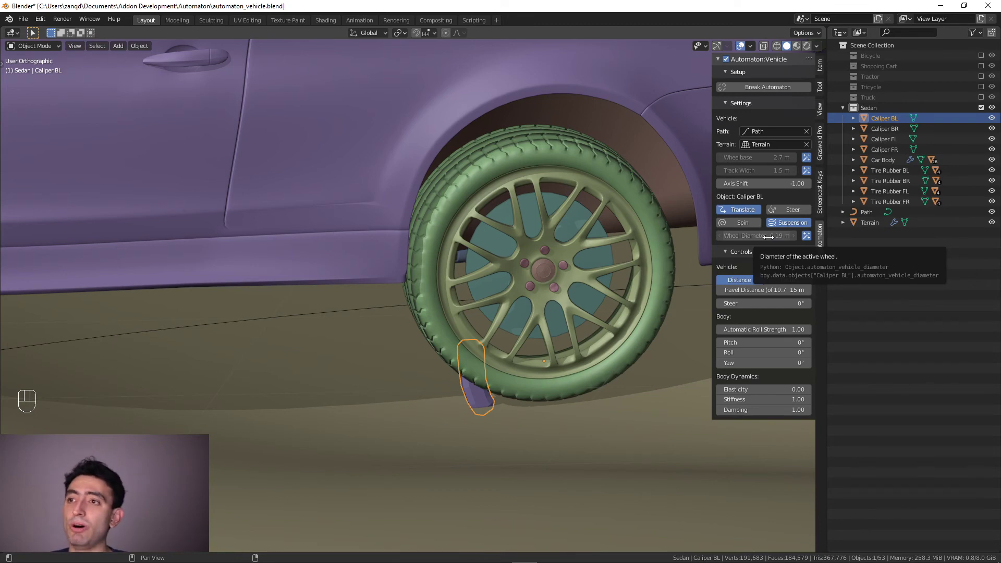
scroll(592, 315, down, 3)
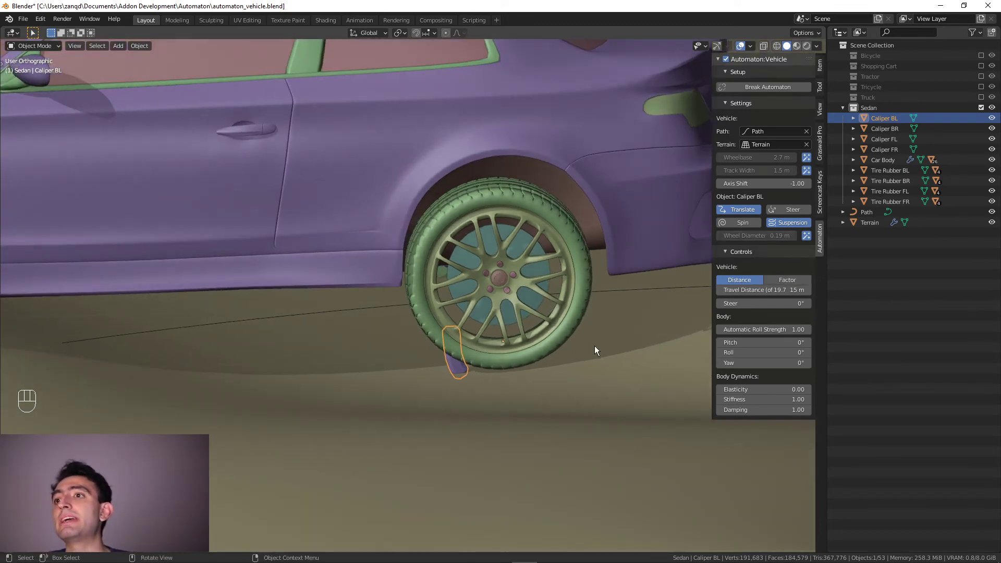
- Copy the Wheel Diameter of Tire Rubber BL to Caliper BL, switching off the caliper's automatic diameter so it uses 0.69 m
click(538, 199)
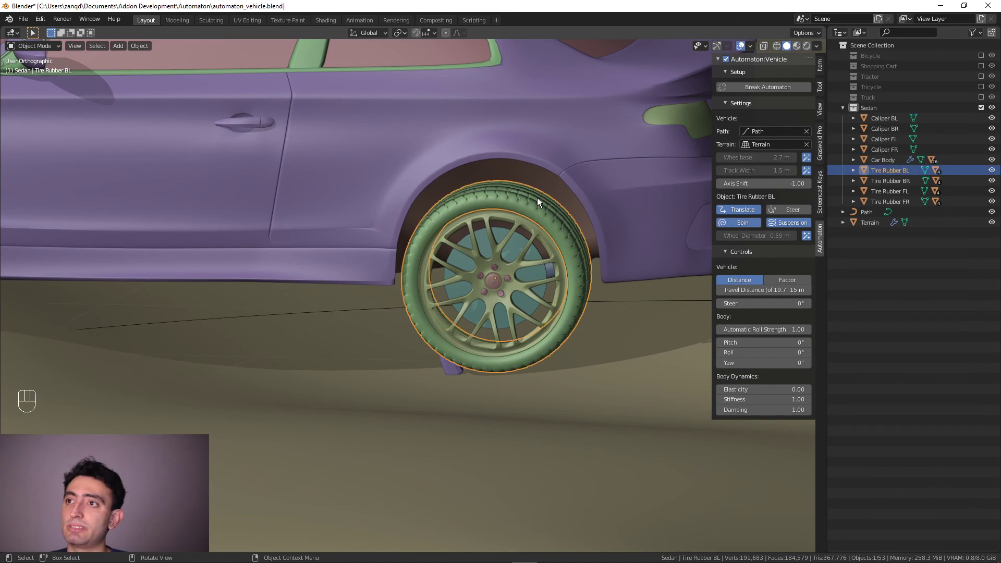
scroll(573, 249, up, 3)
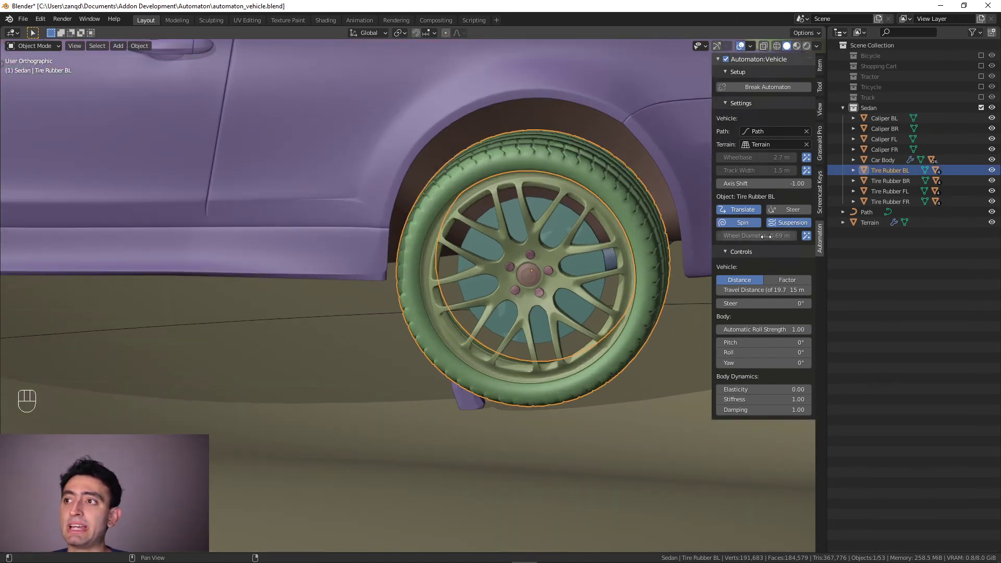
key(ctrl)
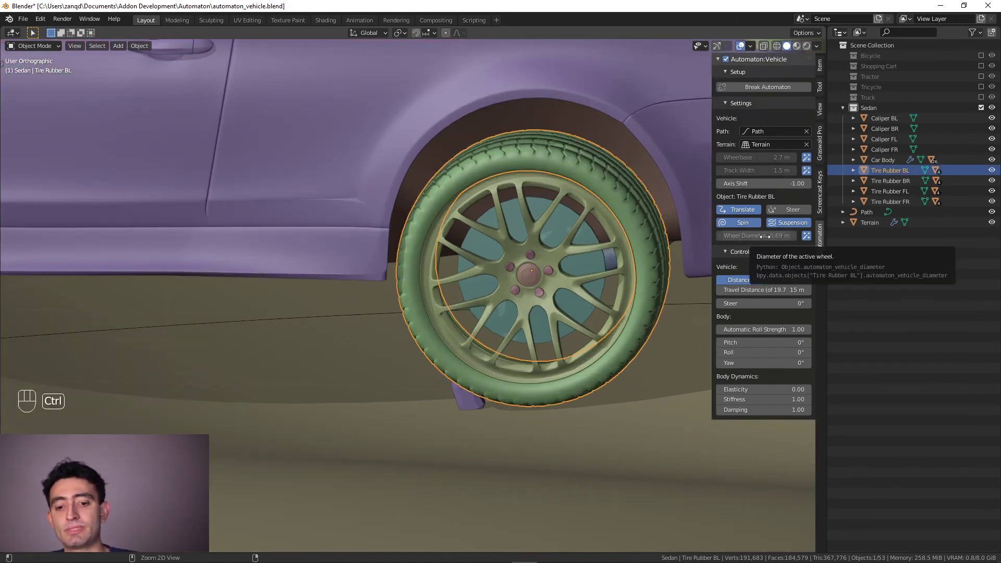
key(ctrl+c)
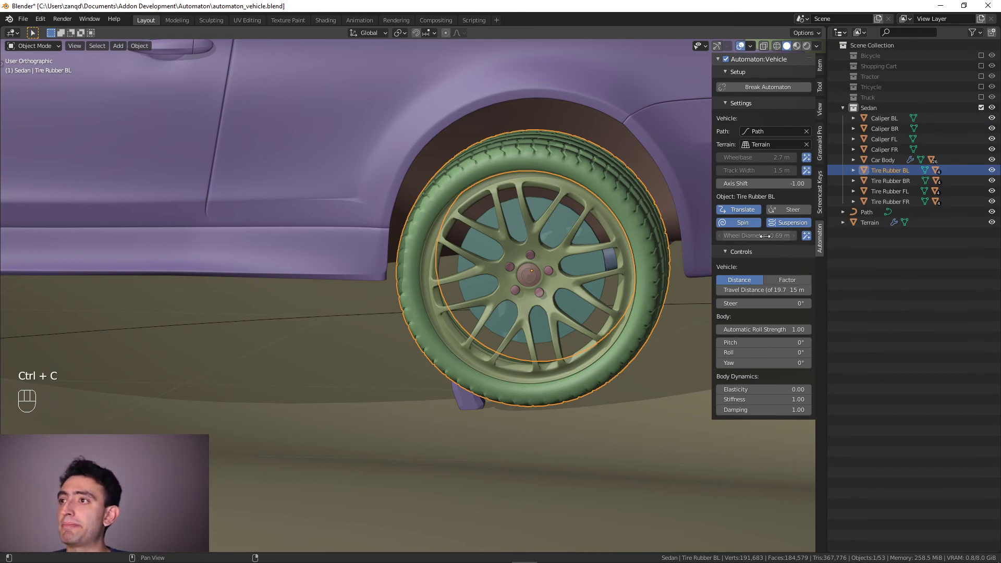
click(464, 400)
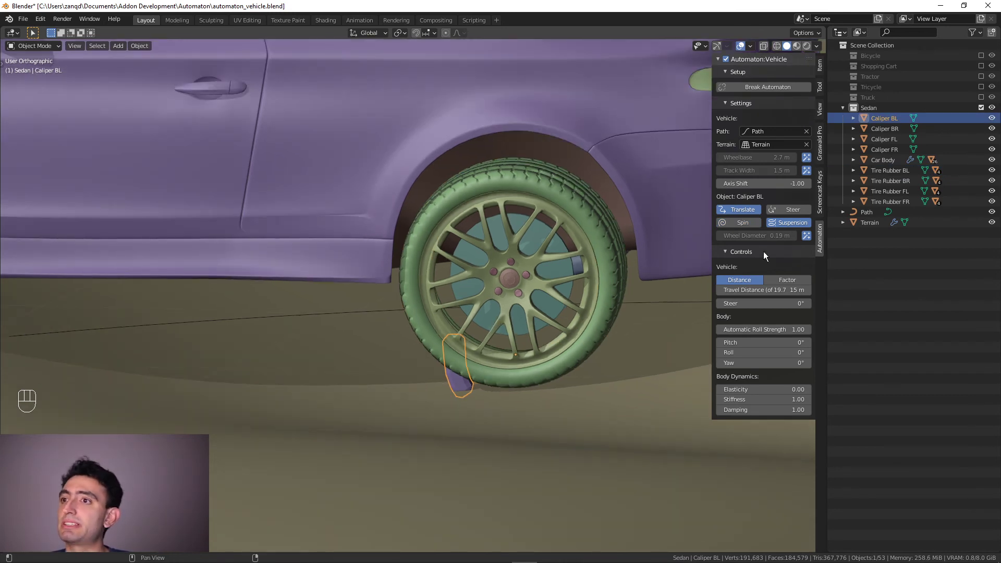
click(807, 237)
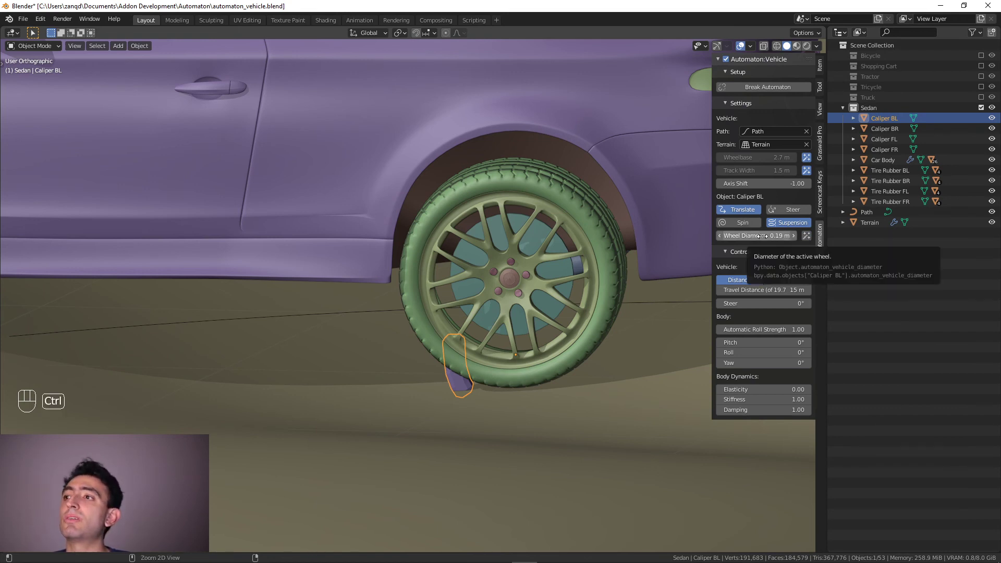
key(ctrl+v)
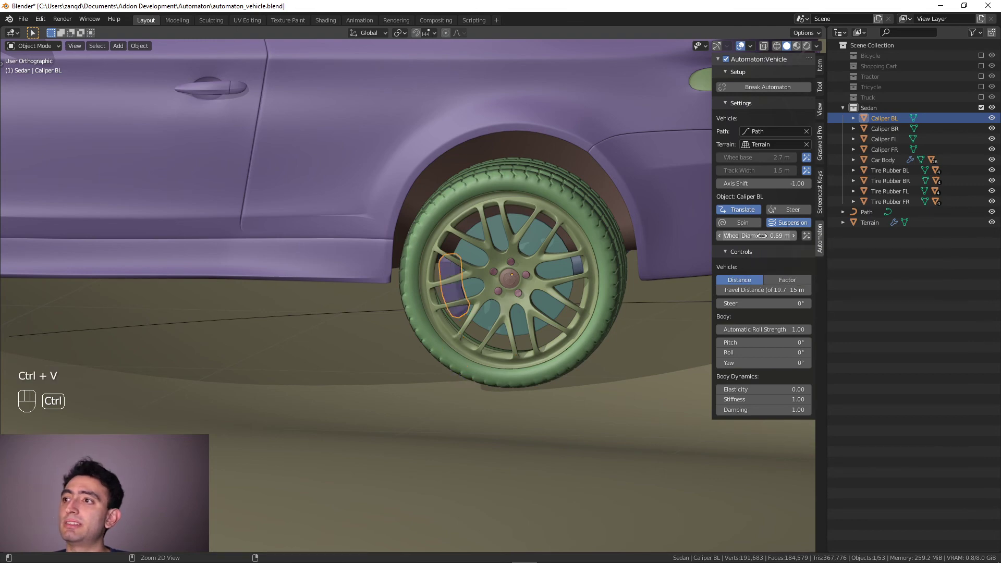
- Switch off the automatic Wheel Diameter of Caliper FL and apply the copied 0.69 m tire diameter
scroll(508, 343, down, 5)
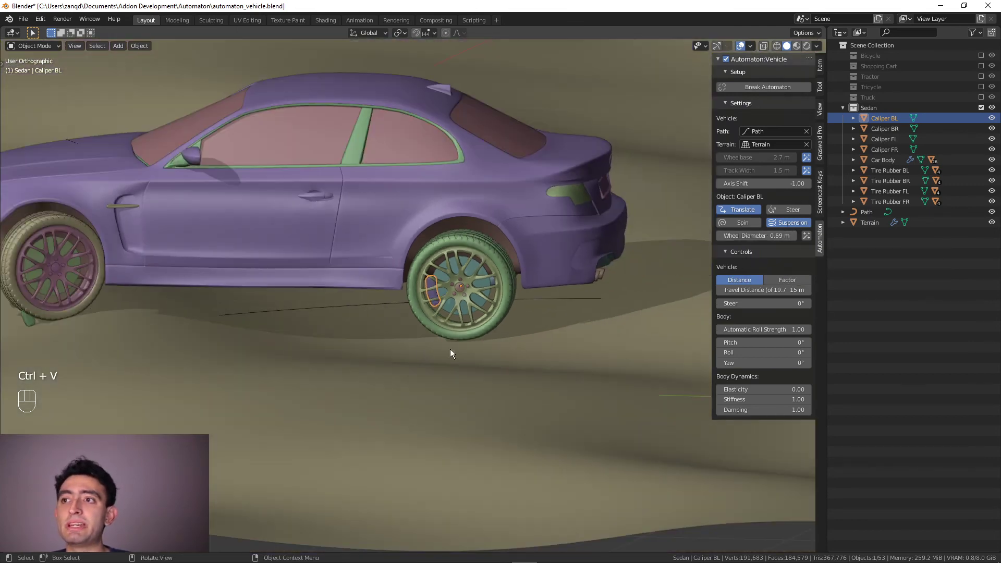
middle_drag(450, 350, 230, 335)
click(216, 332)
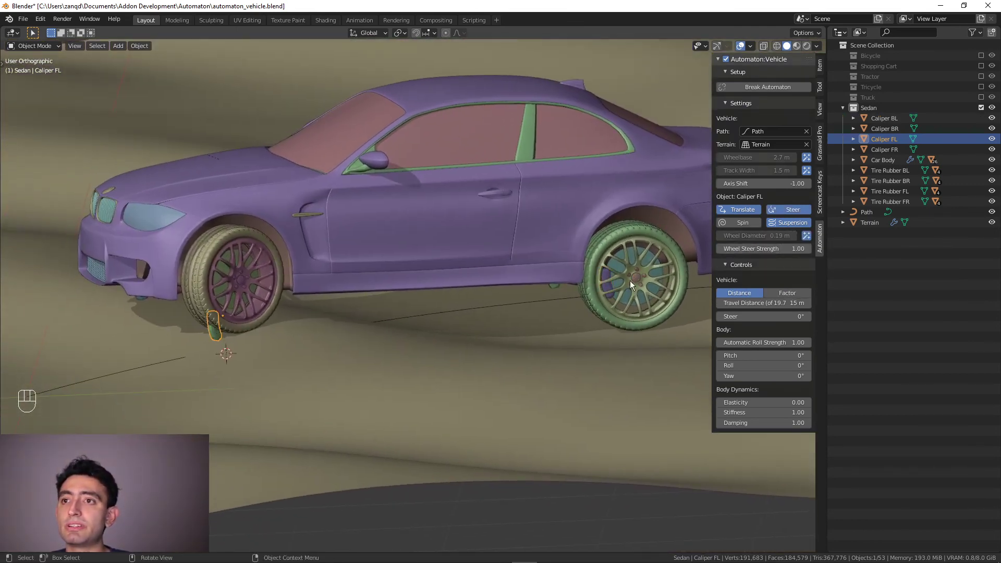
click(807, 237)
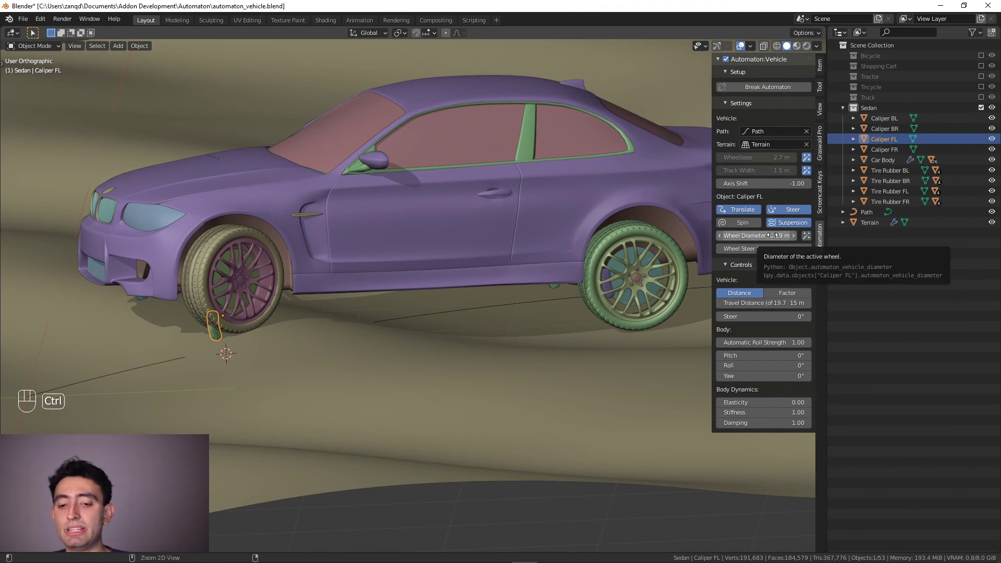
key(ctrl+v)
- Apply the copied 0.69 m Wheel Diameter to Caliper FR and Caliper BR, with their automatic diameter switched off
middle_drag(481, 311, 445, 356)
scroll(445, 356, up, 3)
click(494, 366)
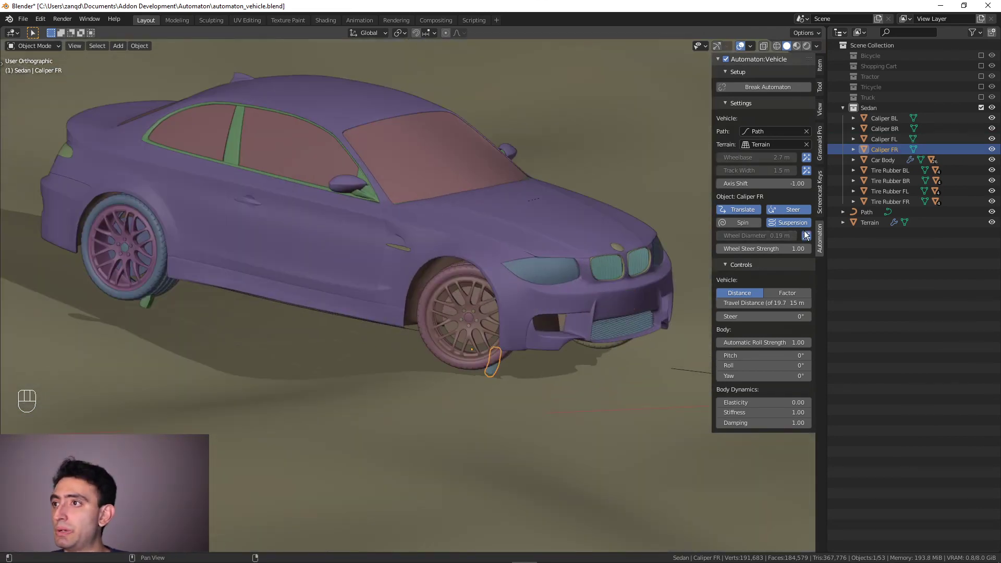
key(ctrl+v)
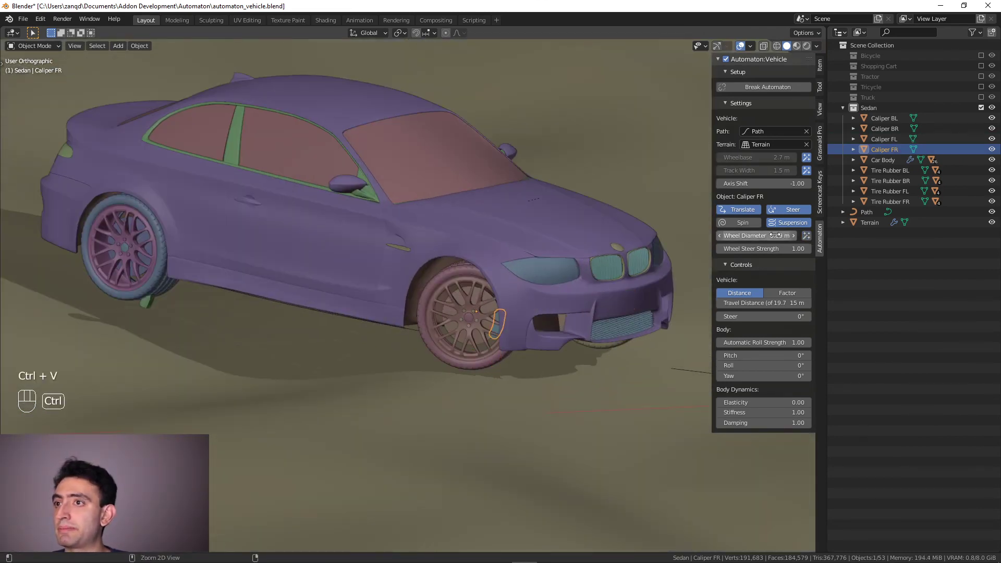
click(145, 303)
key(ctrl+v)
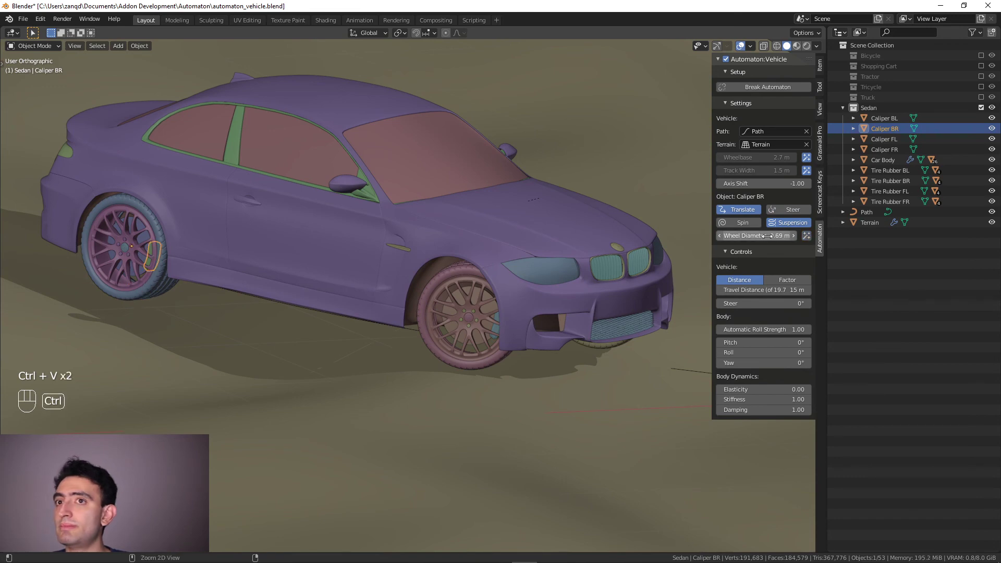
- Select the Car Body and move the sedan along the path to a Travel Distance of 13 m
scroll(581, 309, down, 5)
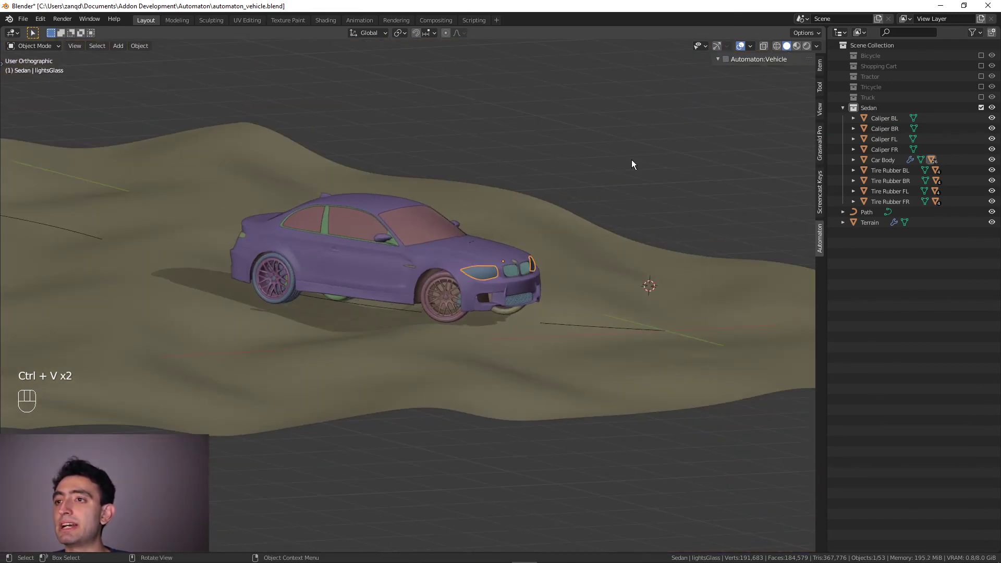
scroll(439, 297, up, 3)
click(353, 291)
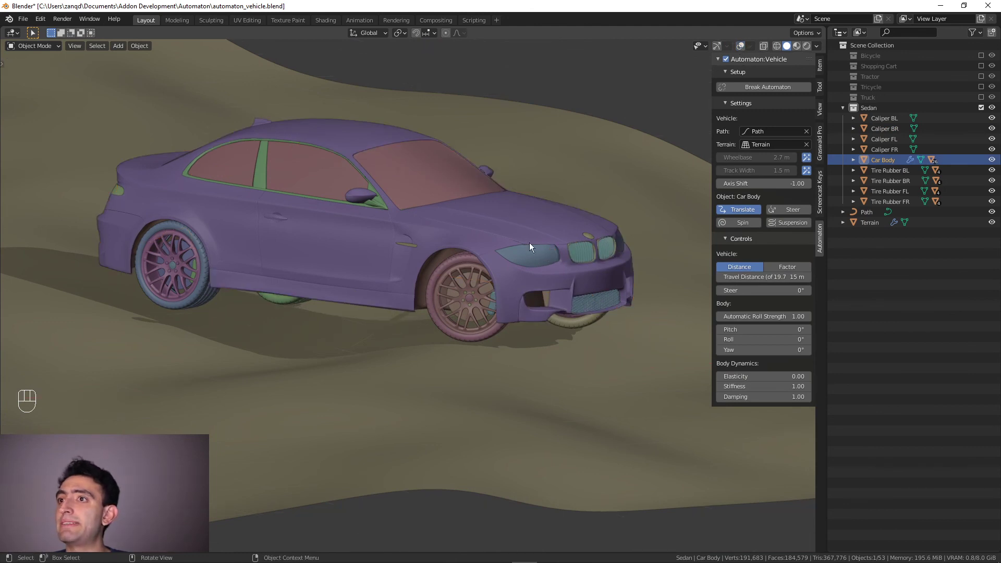
scroll(530, 242, up, 1)
shift+middle_drag(606, 307, 618, 326)
scroll(543, 334, down, 1)
drag(767, 278, 727, 277)
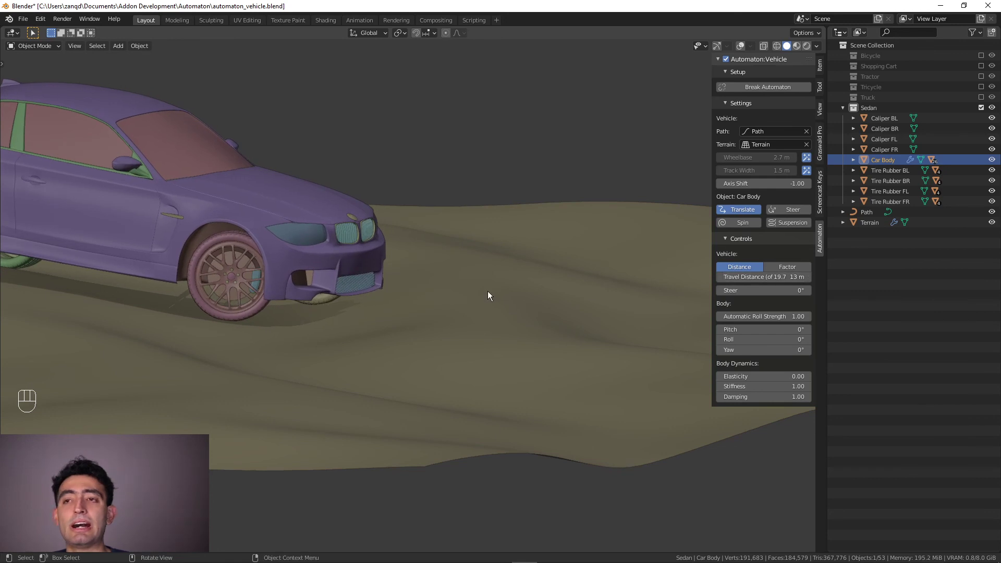
- Examine the sedan from several distances to check how its body, wheels and calipers sit over the terrain
scroll(487, 292, down, 3)
middle_drag(383, 284, 426, 315)
shift+middle_drag(433, 314, 521, 393)
scroll(479, 369, up, 1)
scroll(479, 370, up, 1)
scroll(467, 364, down, 2)
scroll(455, 385, up, 2)
scroll(472, 385, up, 2)
scroll(471, 383, down, 2)
scroll(509, 400, down, 3)
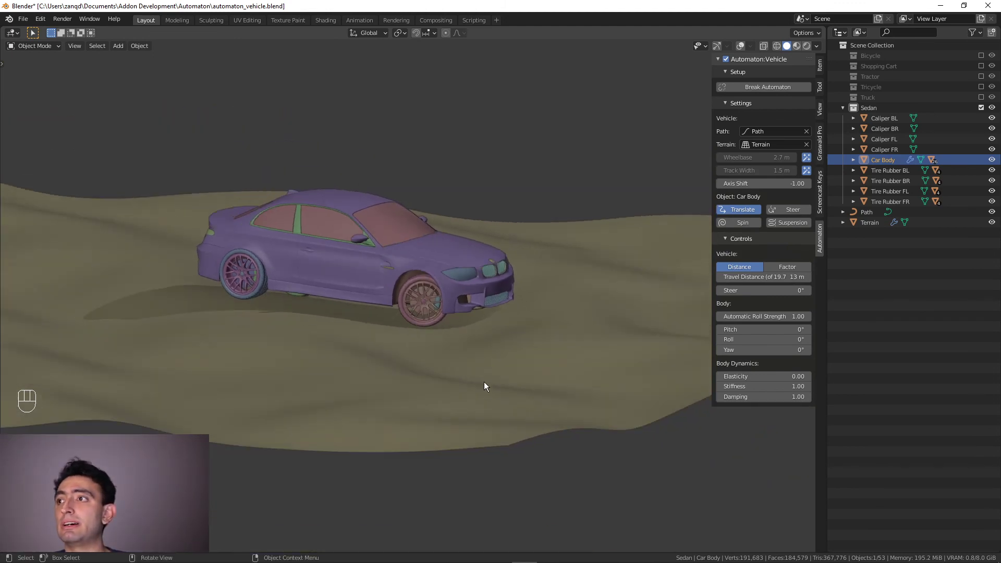
scroll(465, 375, up, 2)
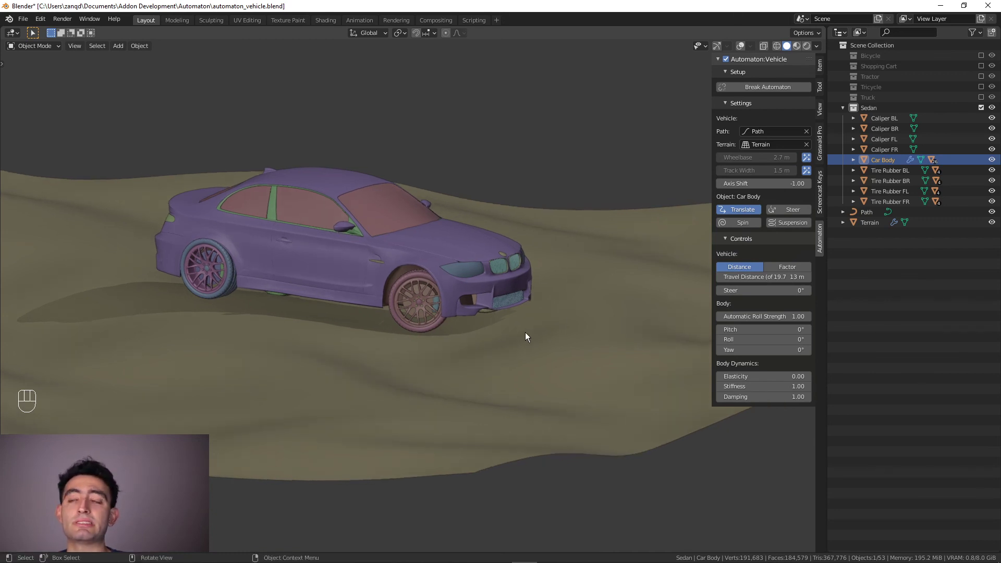
scroll(525, 333, up, 1)
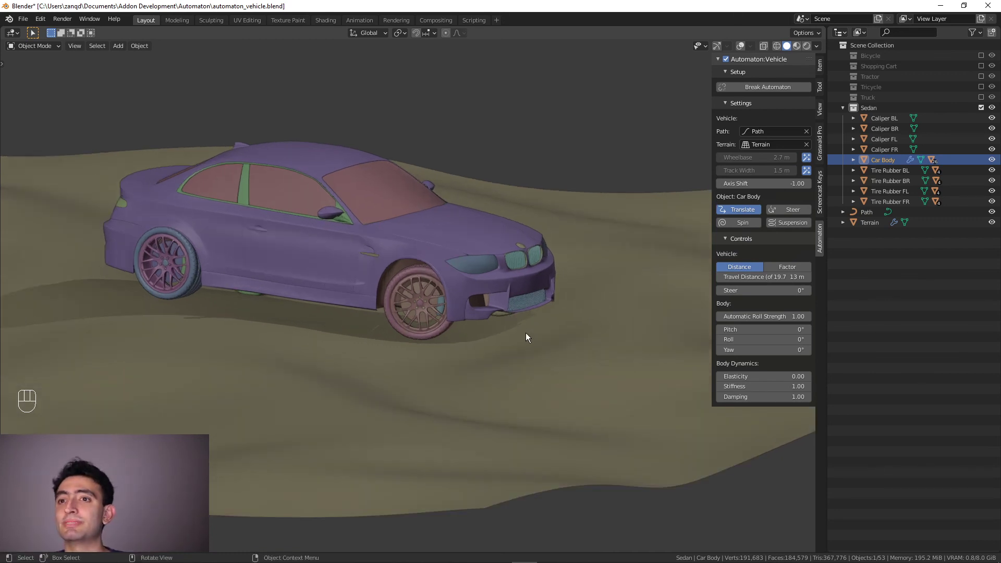